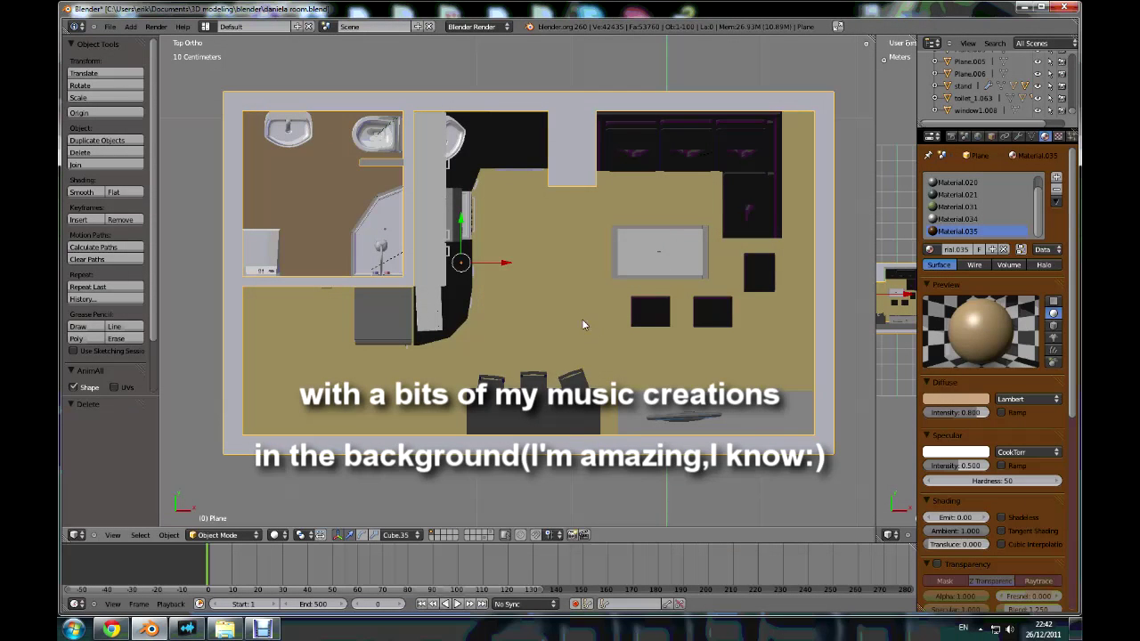
- Add a Curve > Path (NurbsPath) at the 3D cursor below the apartment floor plan
scroll(588, 329, "down", 1)
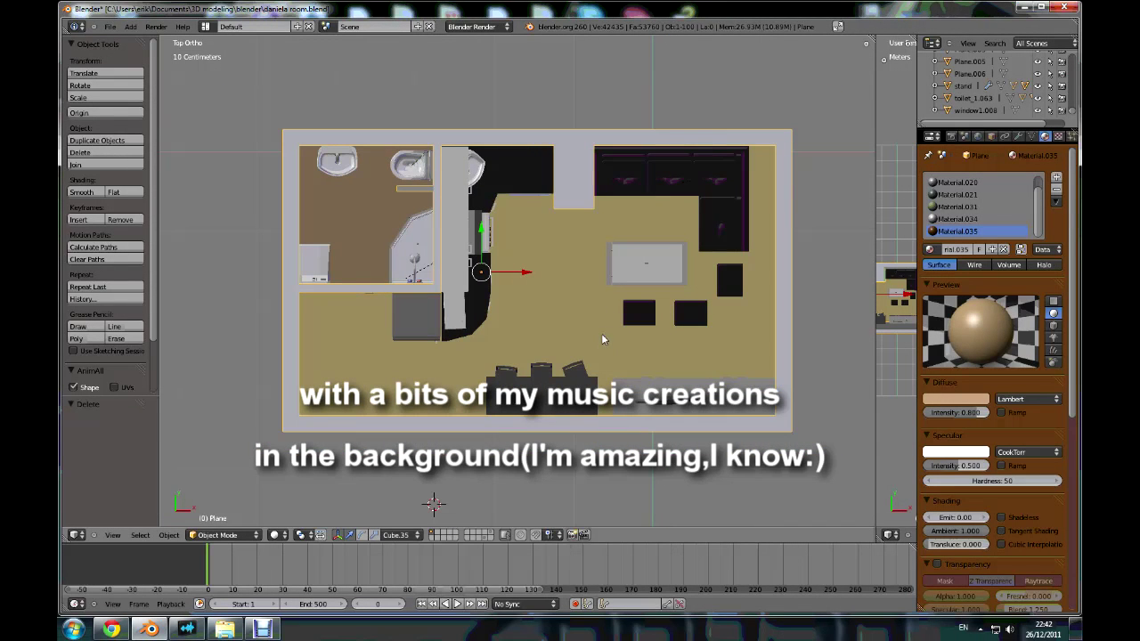
scroll(604, 312, "up", 1)
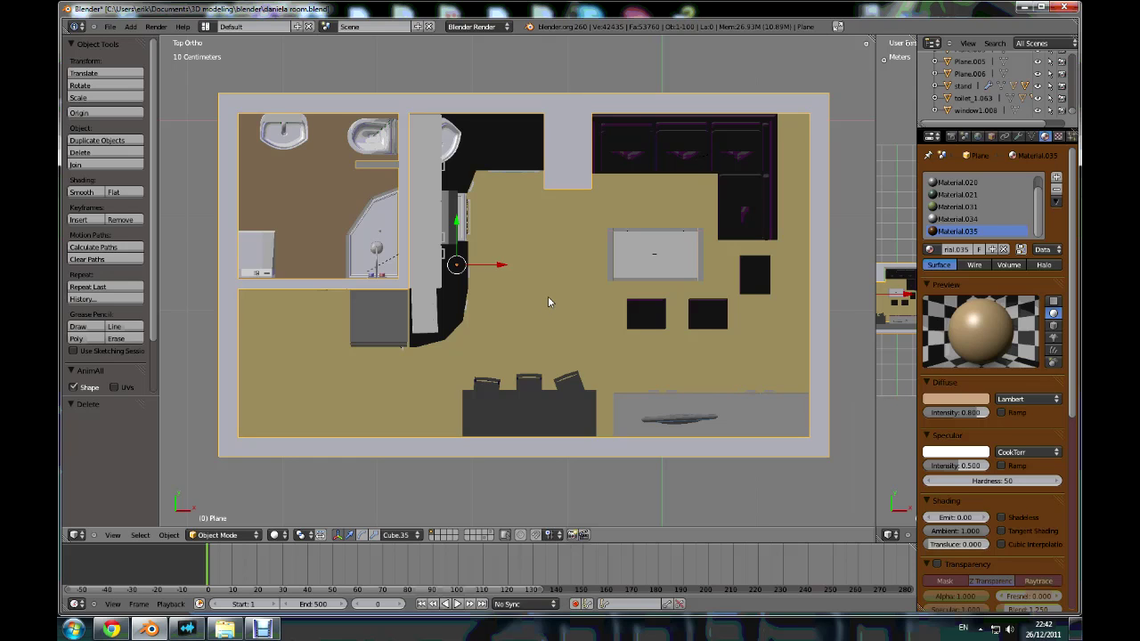
scroll(548, 297, "down", 1)
scroll(558, 271, "up", 1)
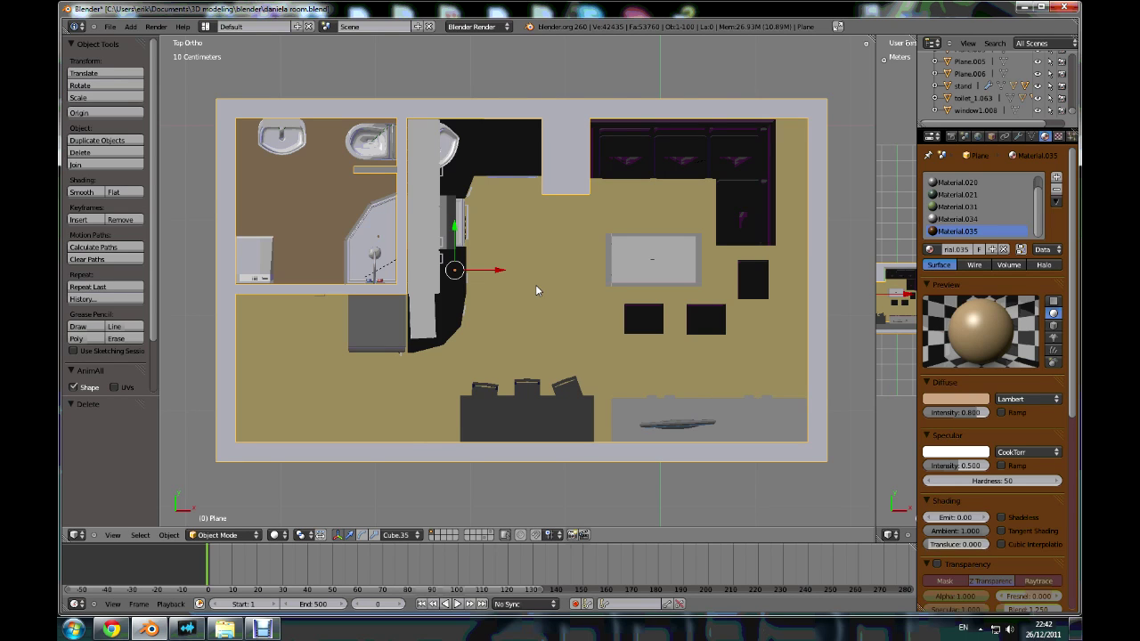
scroll(535, 289, "down", 2)
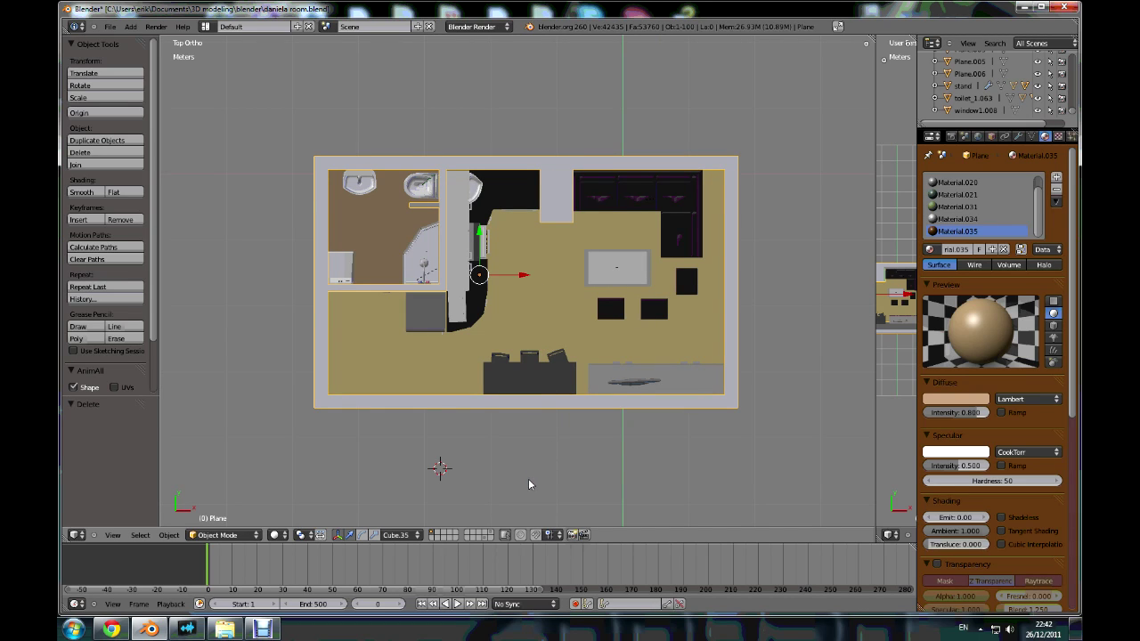
key("shift+a")
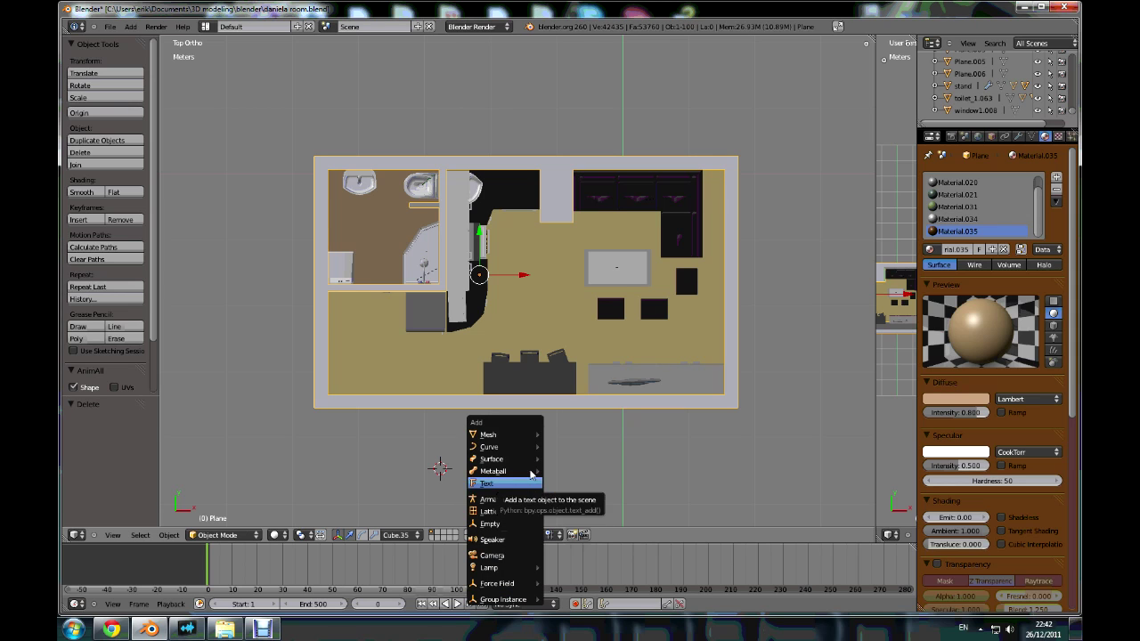
mouse_move(525, 446)
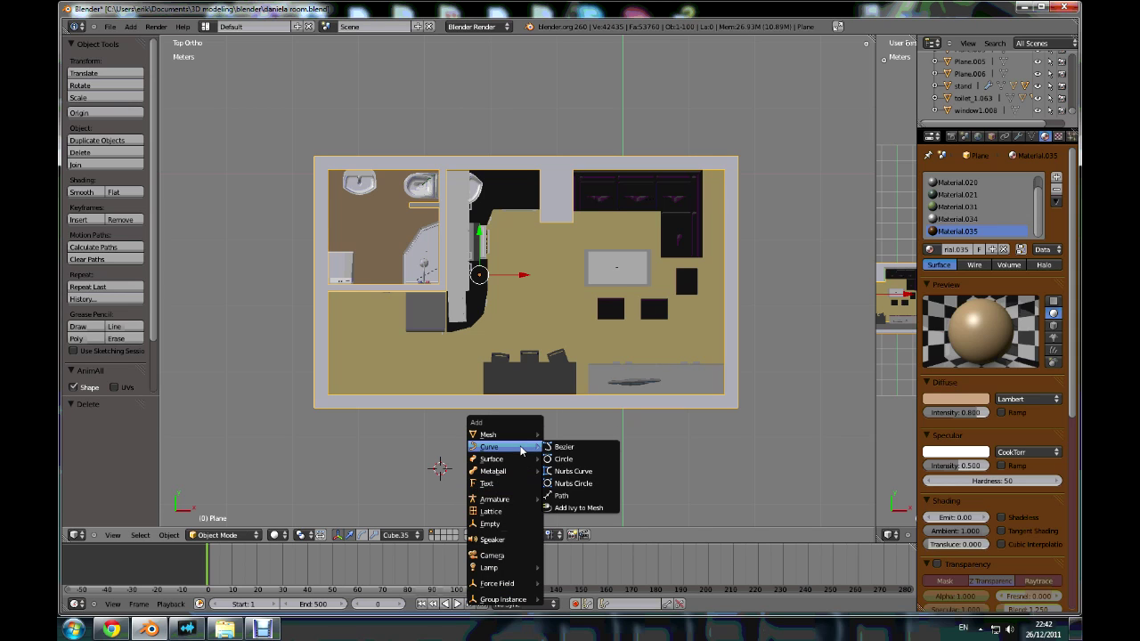
left_click(575, 496)
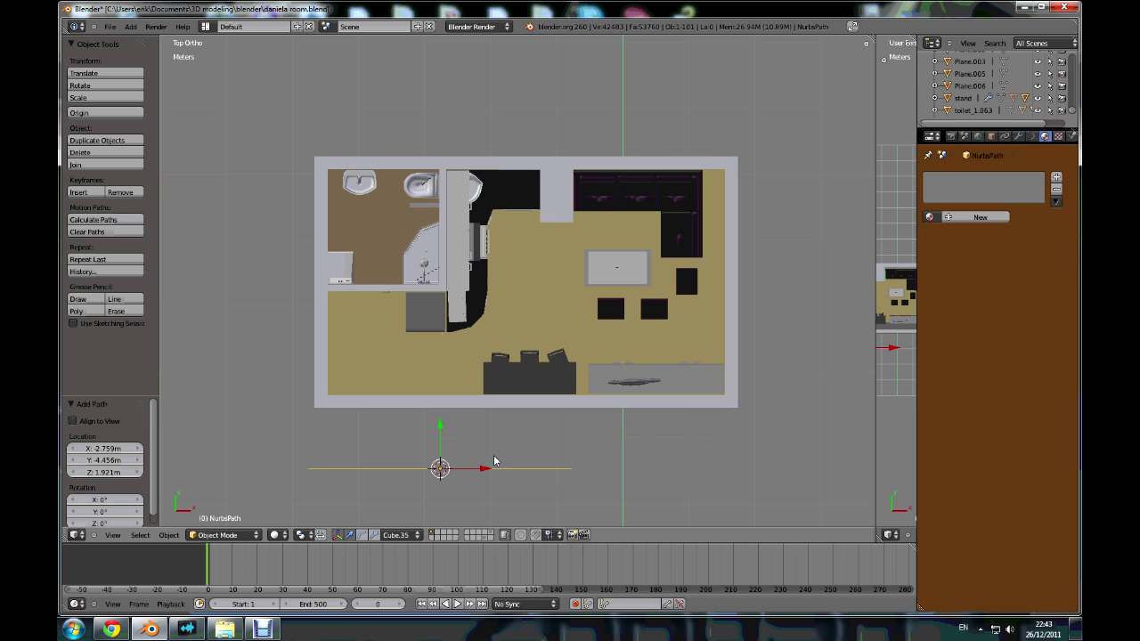
- In Edit Mode, move the path's right endpoint and the next control point up into the room
key("Tab")
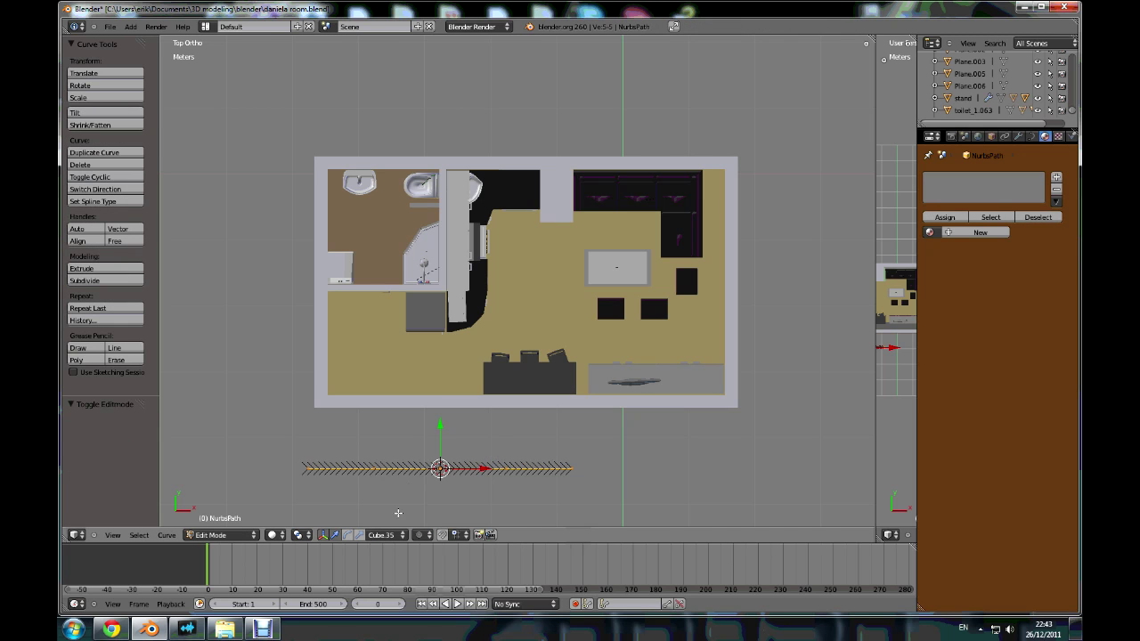
scroll(398, 513, "up", 2)
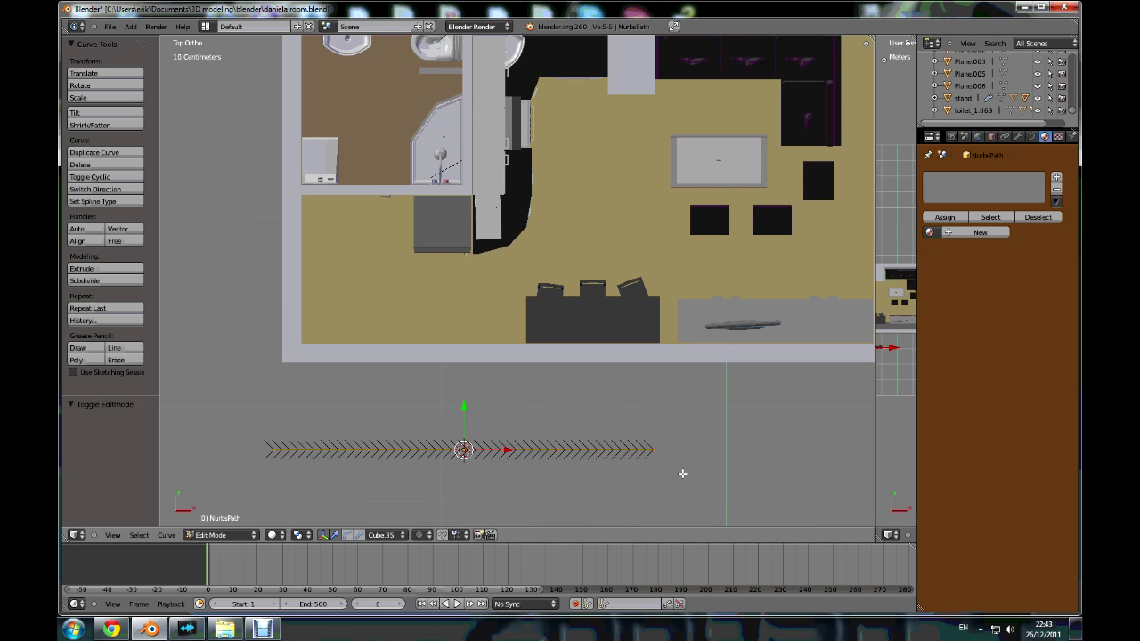
right_click(655, 451)
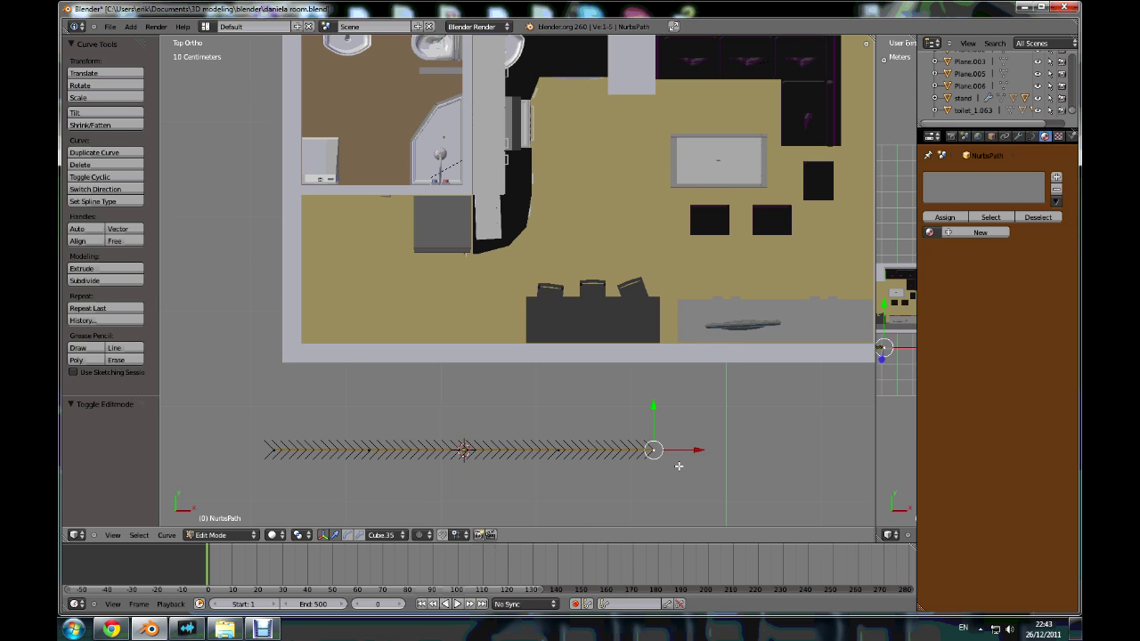
key("g")
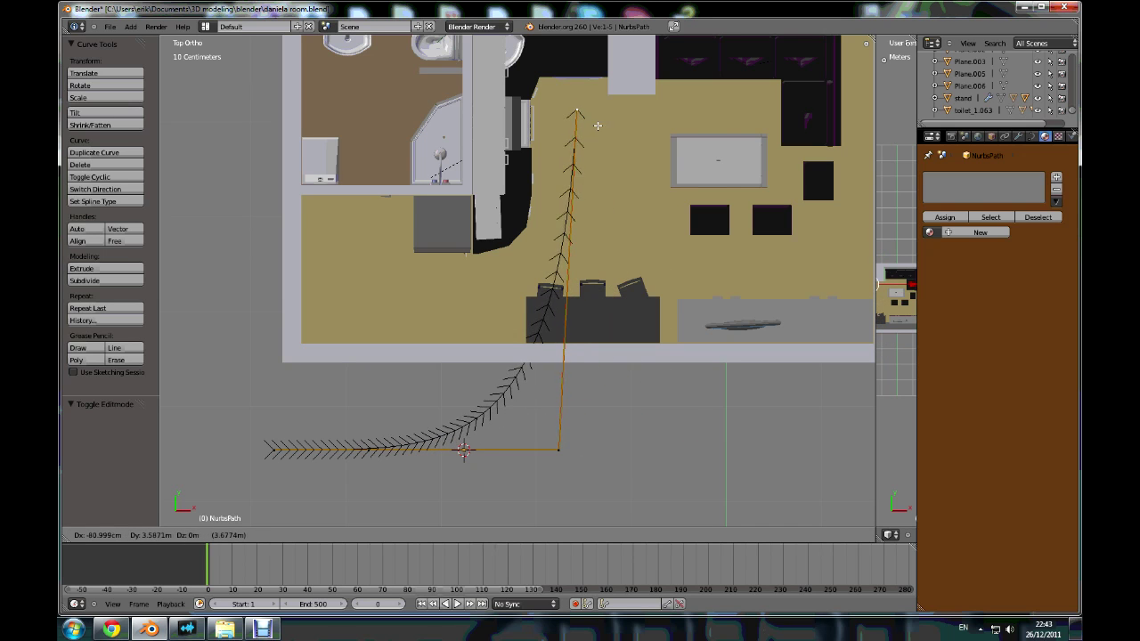
left_click(621, 125)
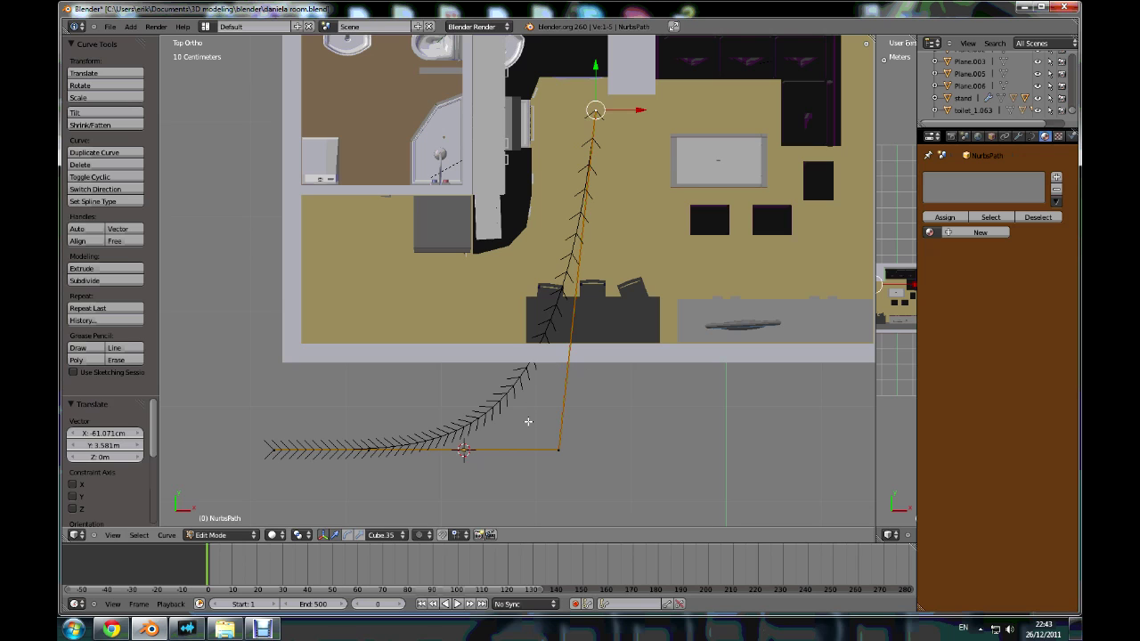
right_click(562, 447)
key("g")
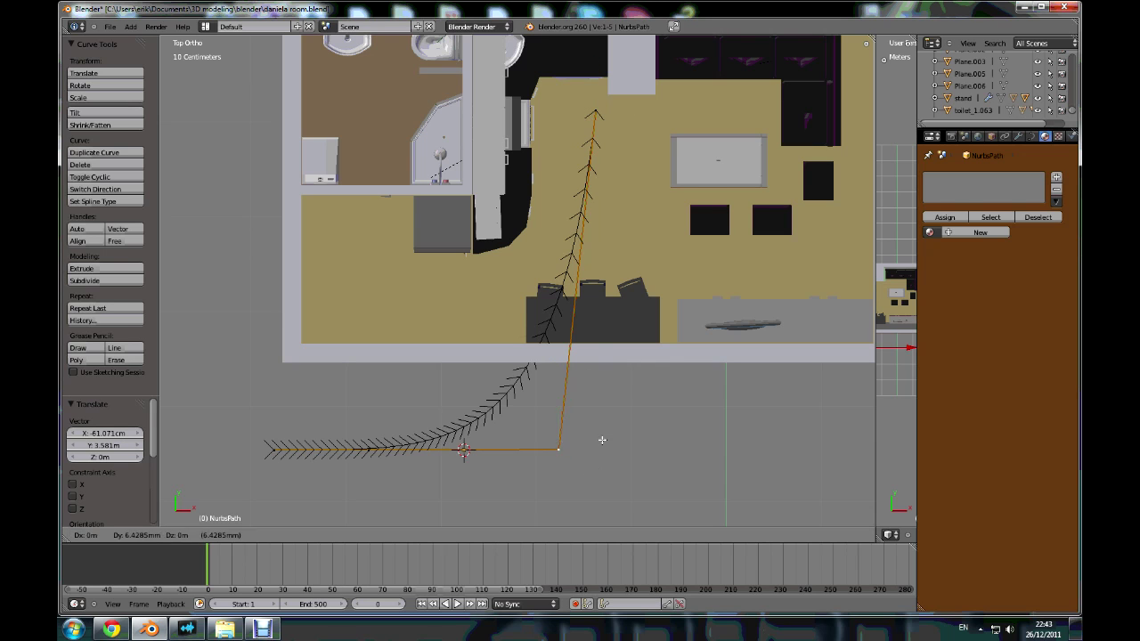
left_click(597, 209)
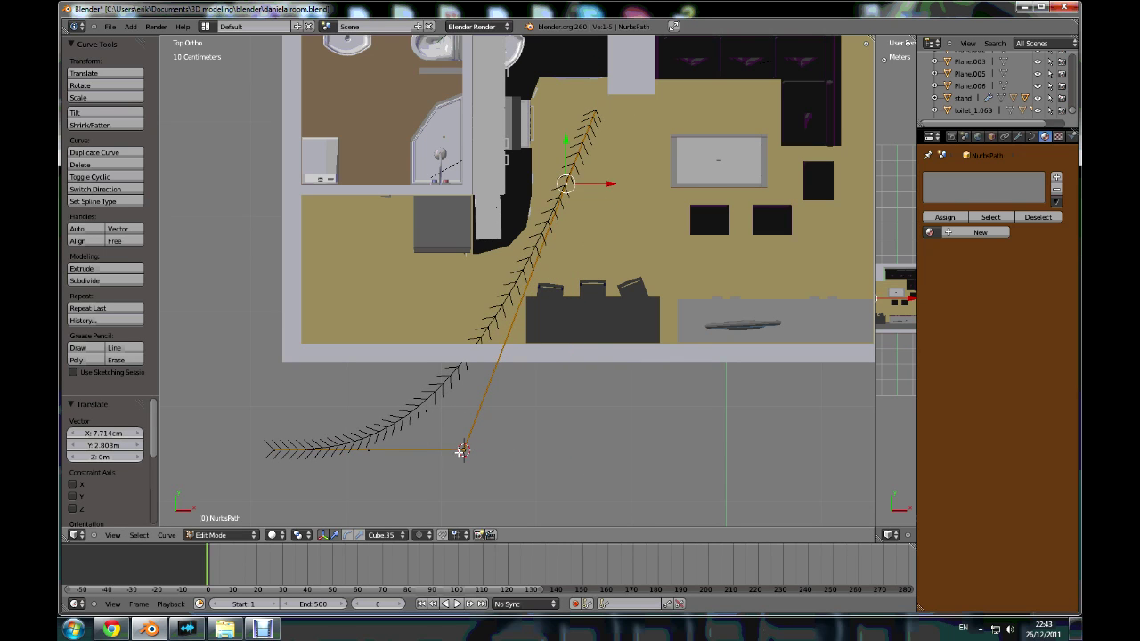
- Move the remaining three control points so the path starts just outside the front wall
right_click(463, 449)
key("g")
left_click(603, 295)
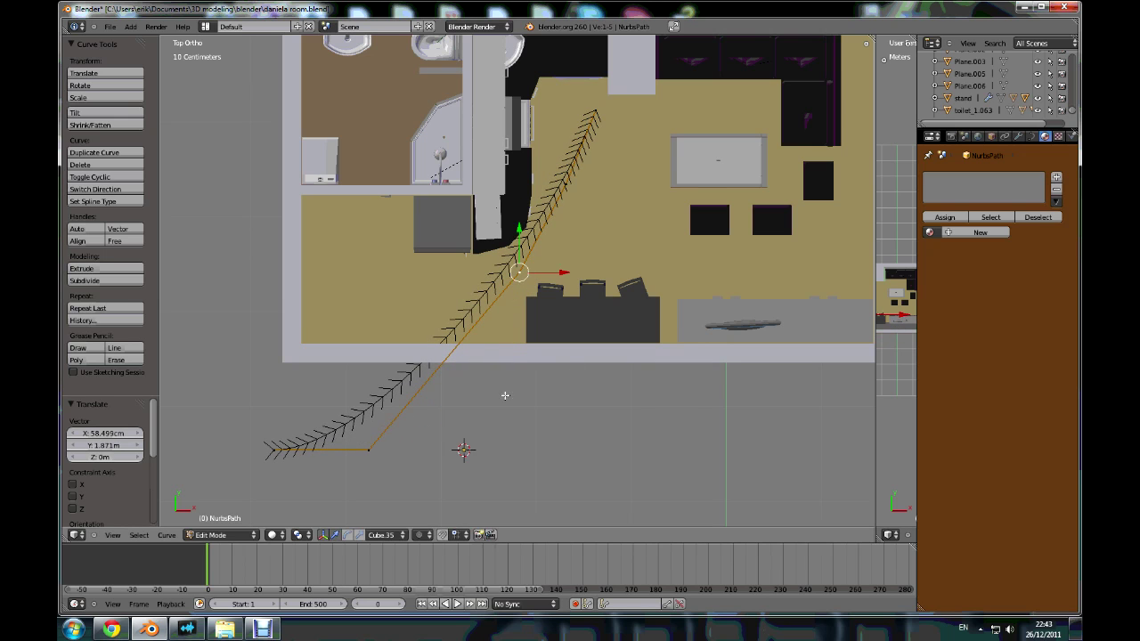
right_click(369, 450)
key("g")
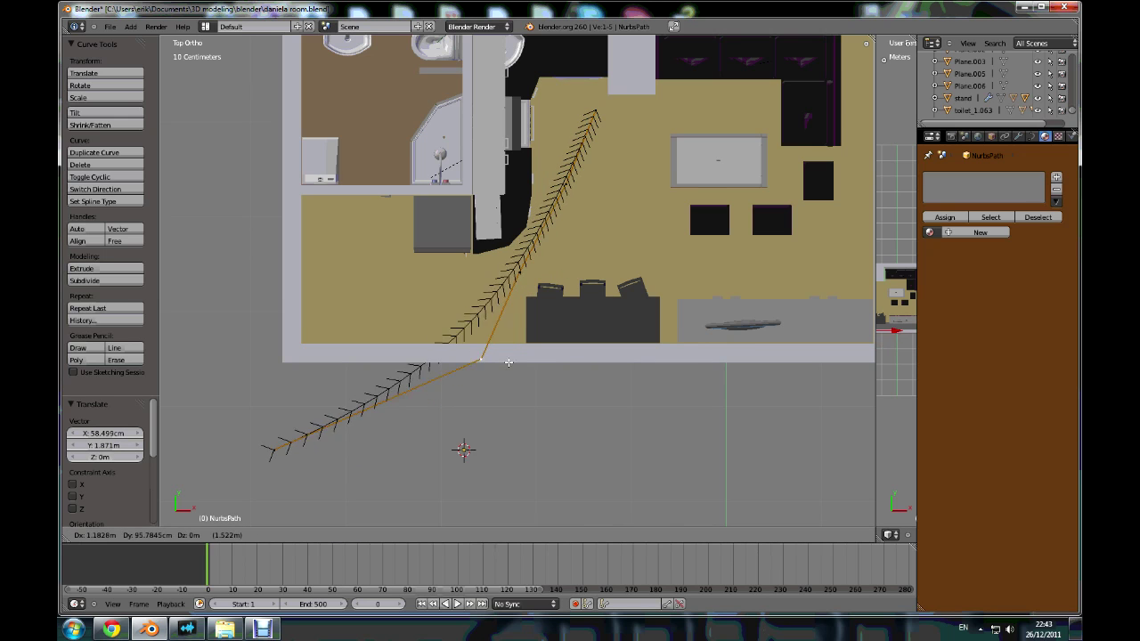
left_click(388, 412)
right_click(276, 451)
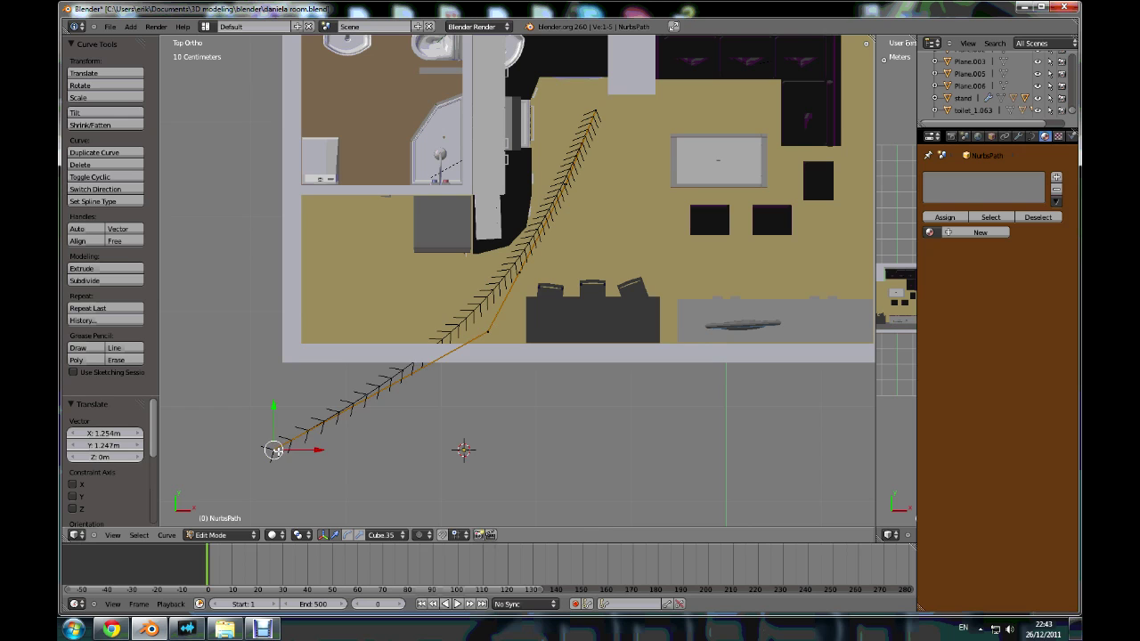
key("g")
left_click(465, 438)
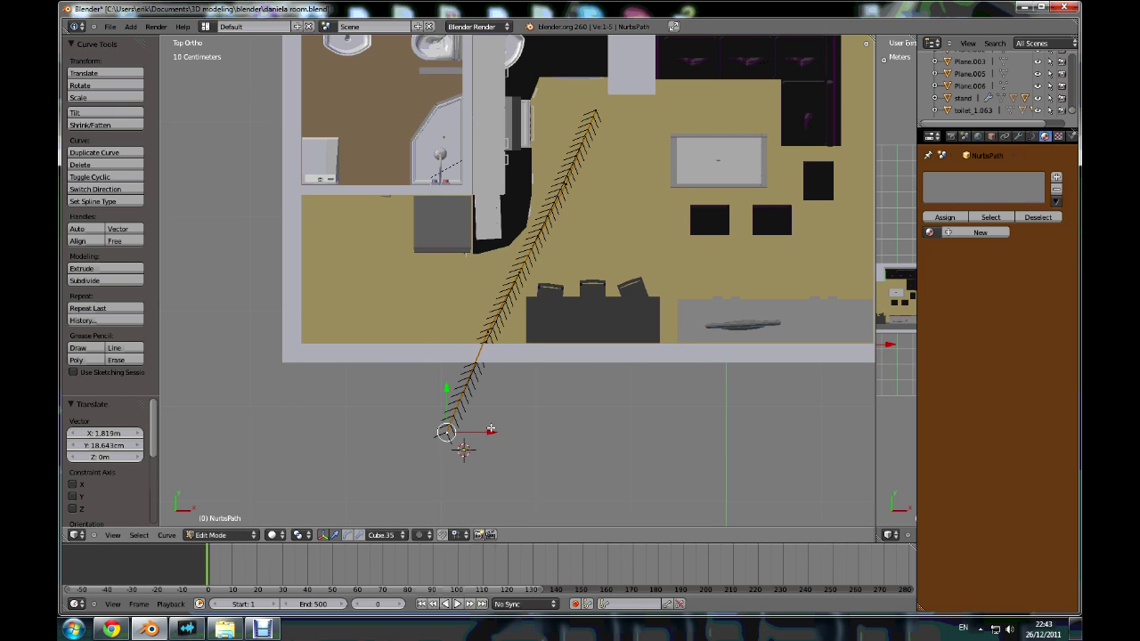
scroll(541, 452, "down", 1)
middle_click_drag(541, 451, 545, 358)
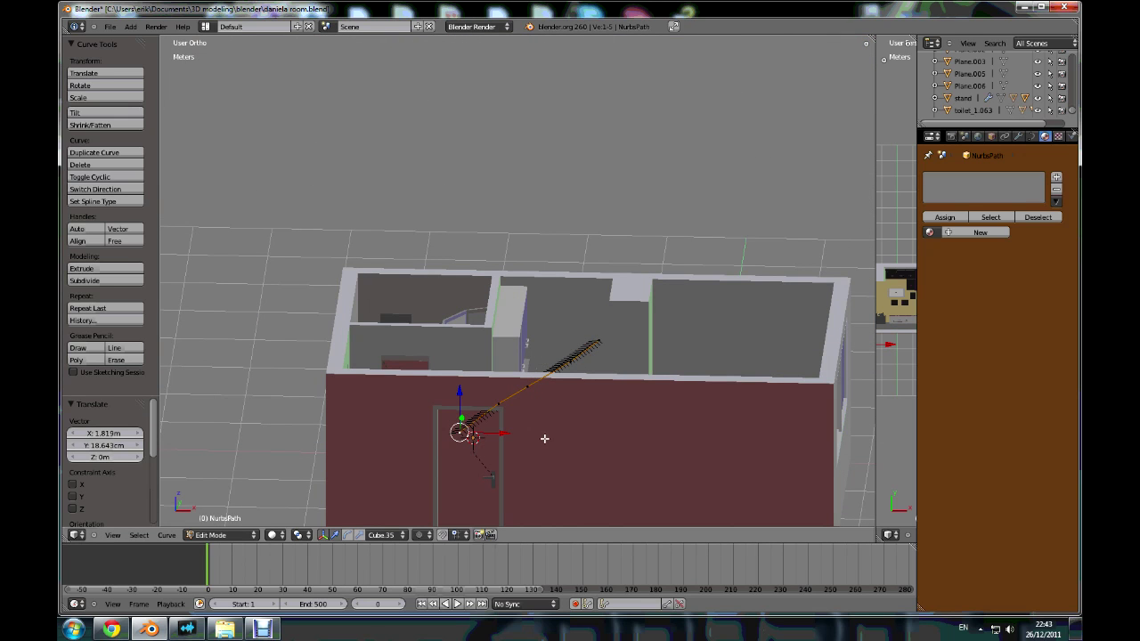
- Lower the whole path about 39.6 cm along Z, then shift its points into place
key("a")
key("a")
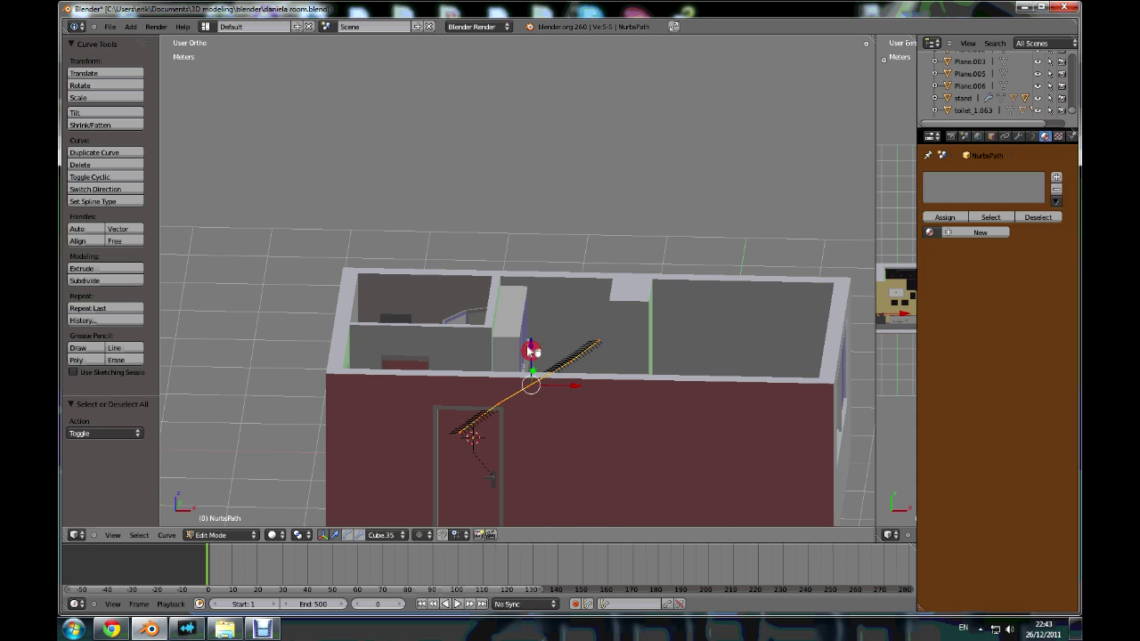
key("g")
key("z")
left_click(528, 461)
mouse_move(529, 460)
middle_mouse_down()
mouse_move(528, 434)
mouse_move(524, 461)
middle_mouse_up()
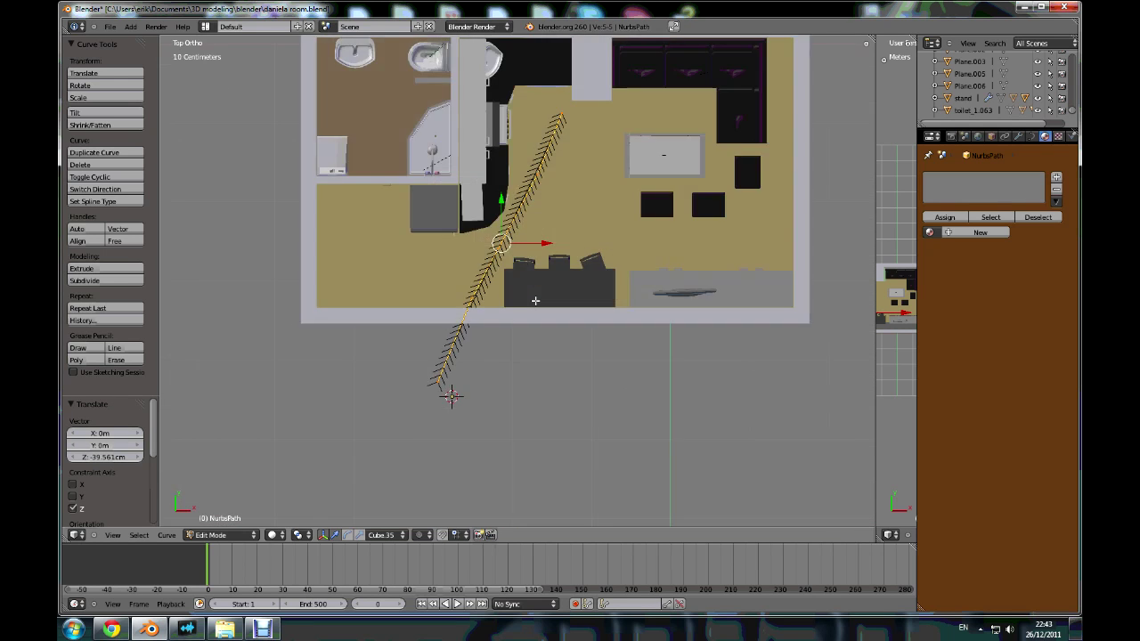
scroll(476, 347, "up", 4)
scroll(475, 347, "down", 3)
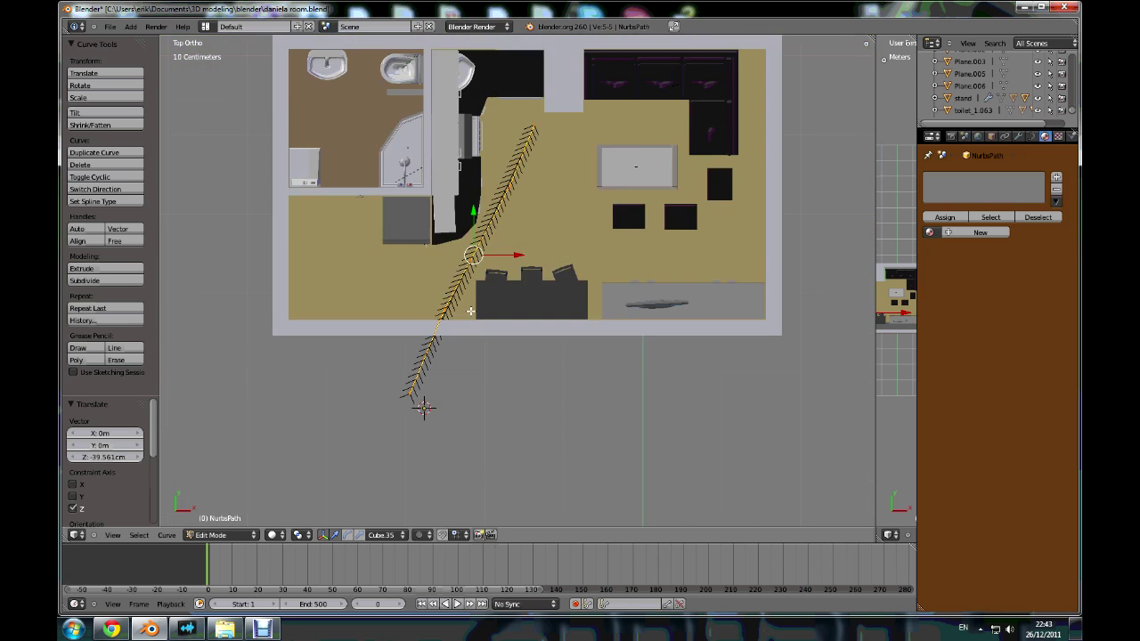
scroll(475, 347, "up", 2)
key("g")
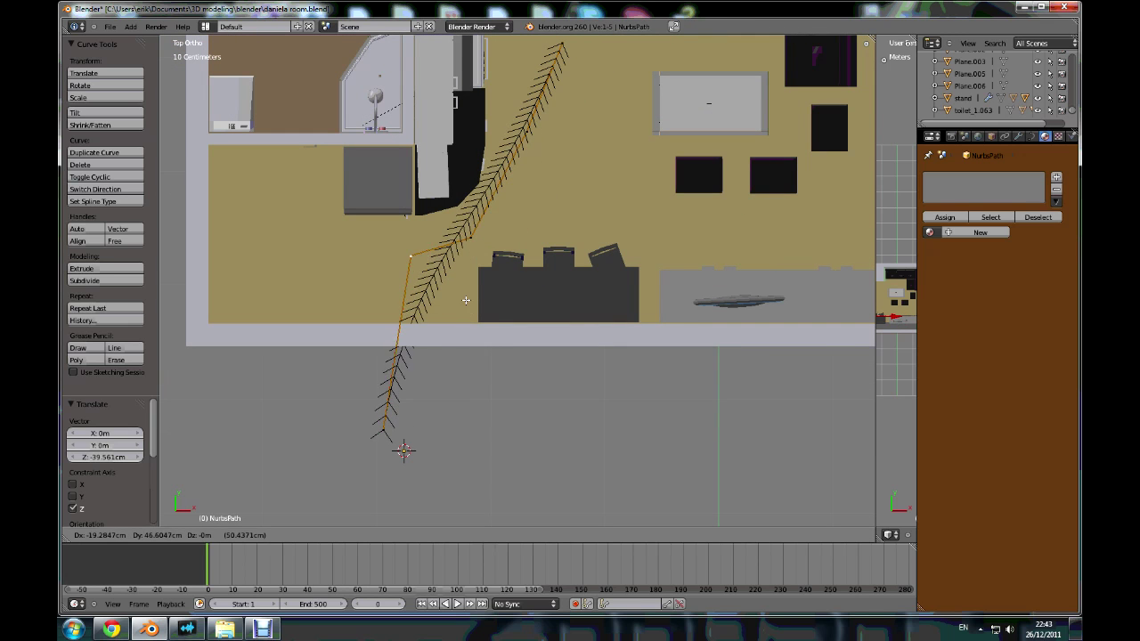
left_click(451, 284)
middle_click_drag(452, 319, 446, 363)
- In top view, move two path points toward the dark furniture's corner and select the top endpoint
key("KP_7")
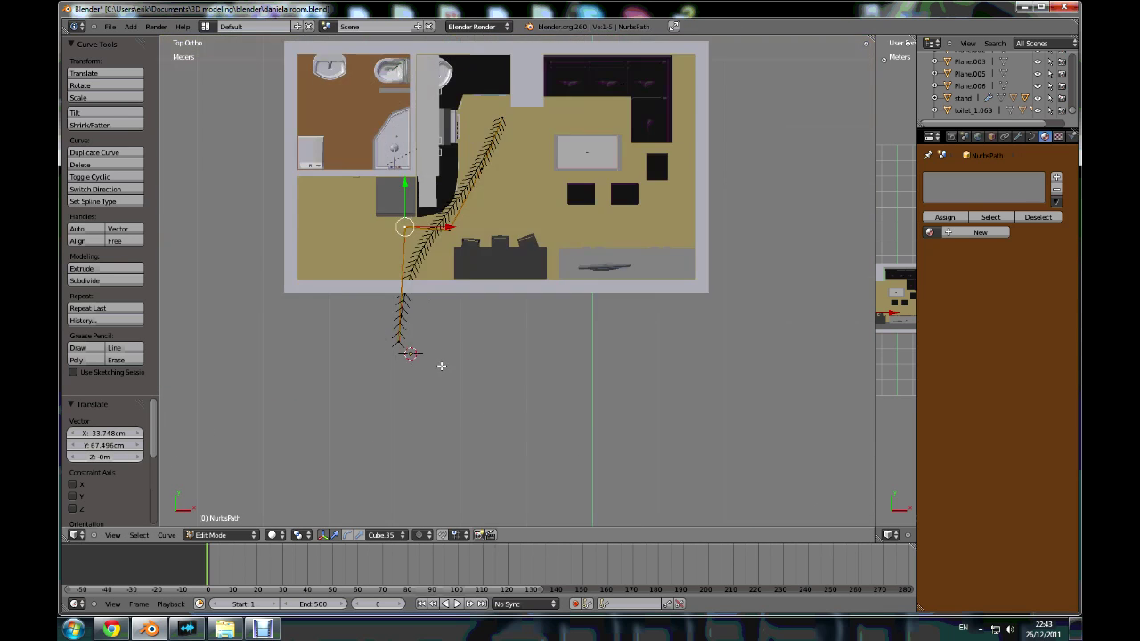
scroll(440, 364, "up", 4)
right_click(473, 224)
key("g")
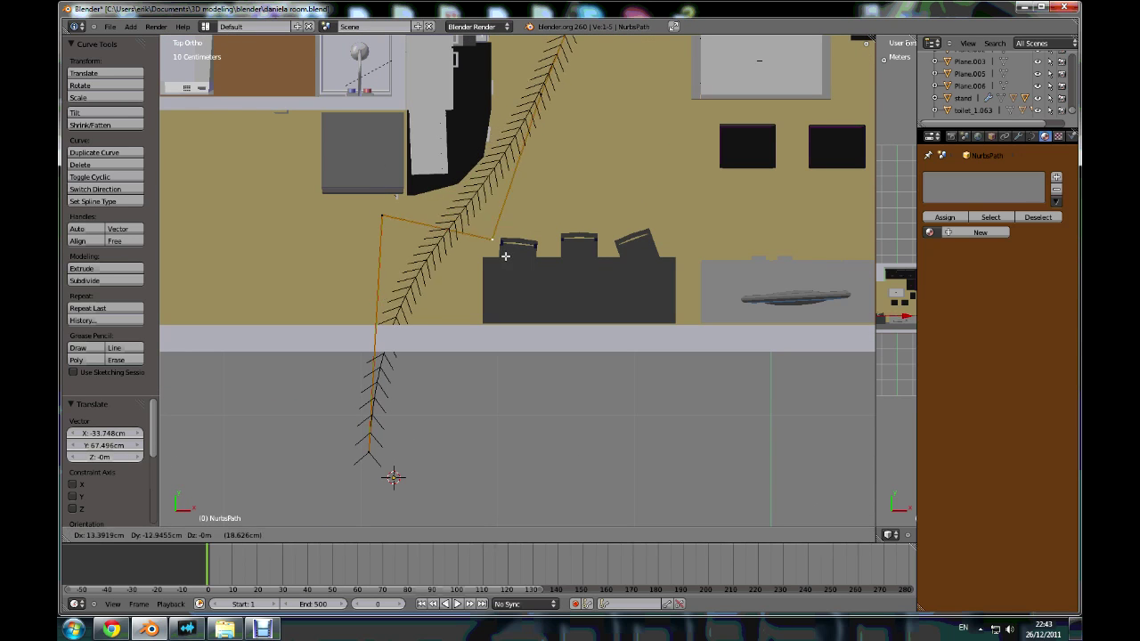
left_click(503, 271)
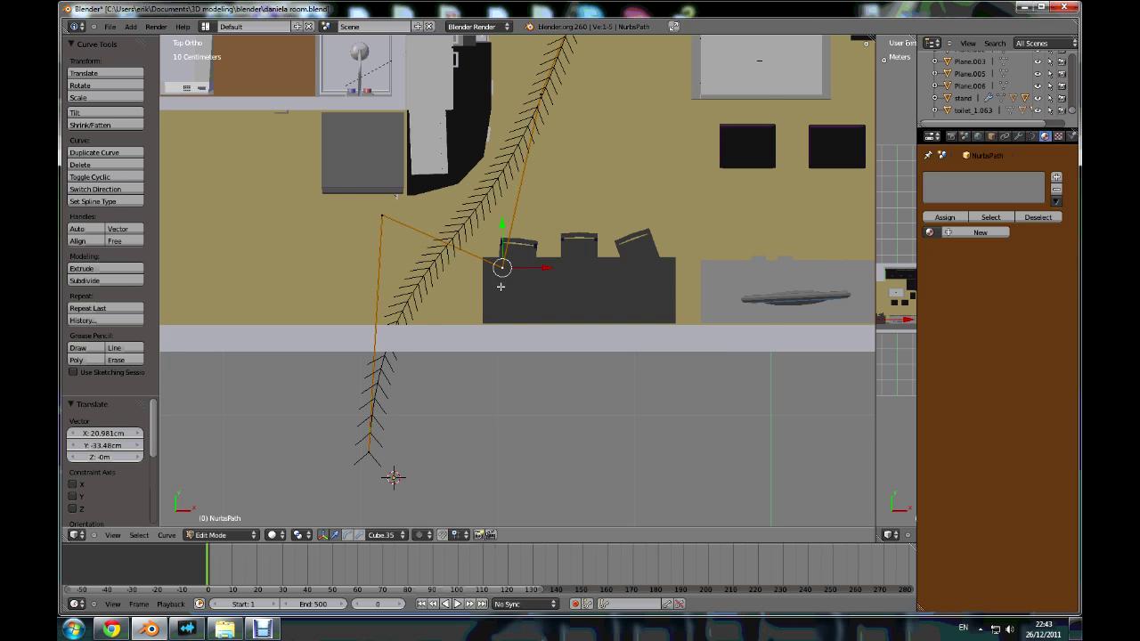
scroll(499, 276, "down", 3)
scroll(472, 356, "up", 4)
right_click(517, 172)
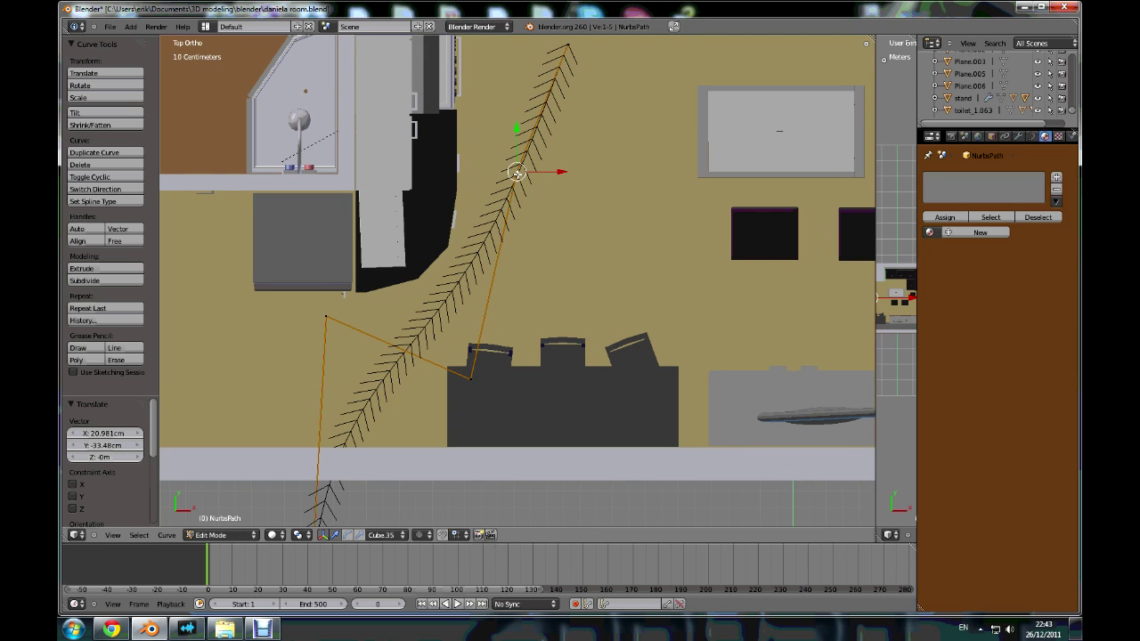
key("g")
left_click(496, 230)
scroll(578, 120, "up", 1)
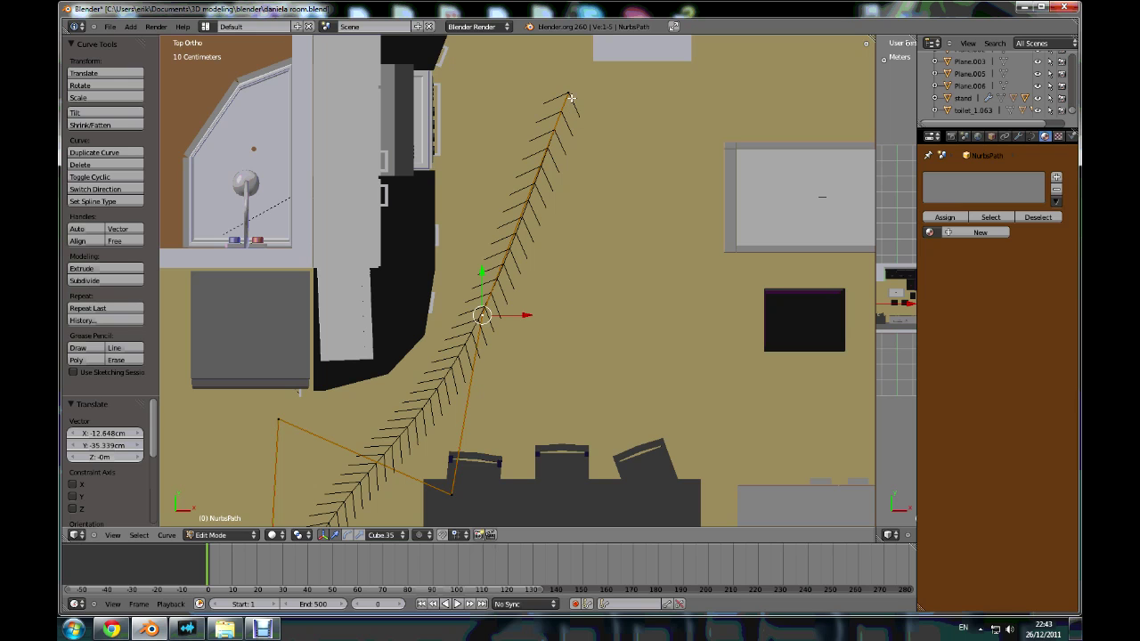
right_click(571, 98)
- Reposition the top endpoint and extrude two new path points to the right
key("g")
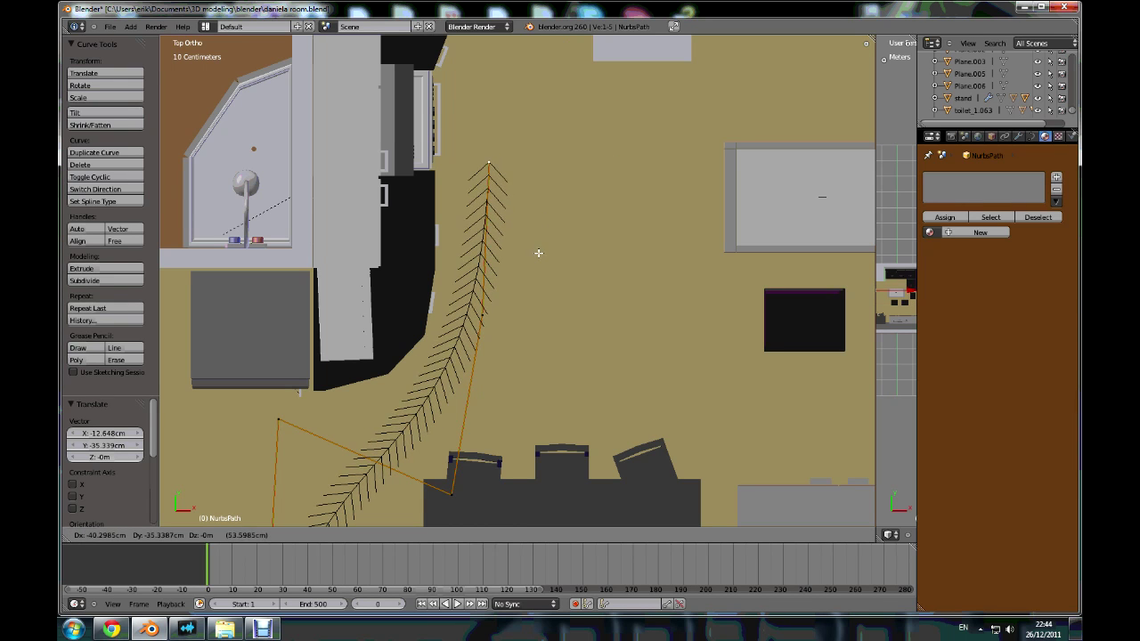
left_click(538, 253)
scroll(552, 245, "down", 2)
scroll(526, 231, "up", 1)
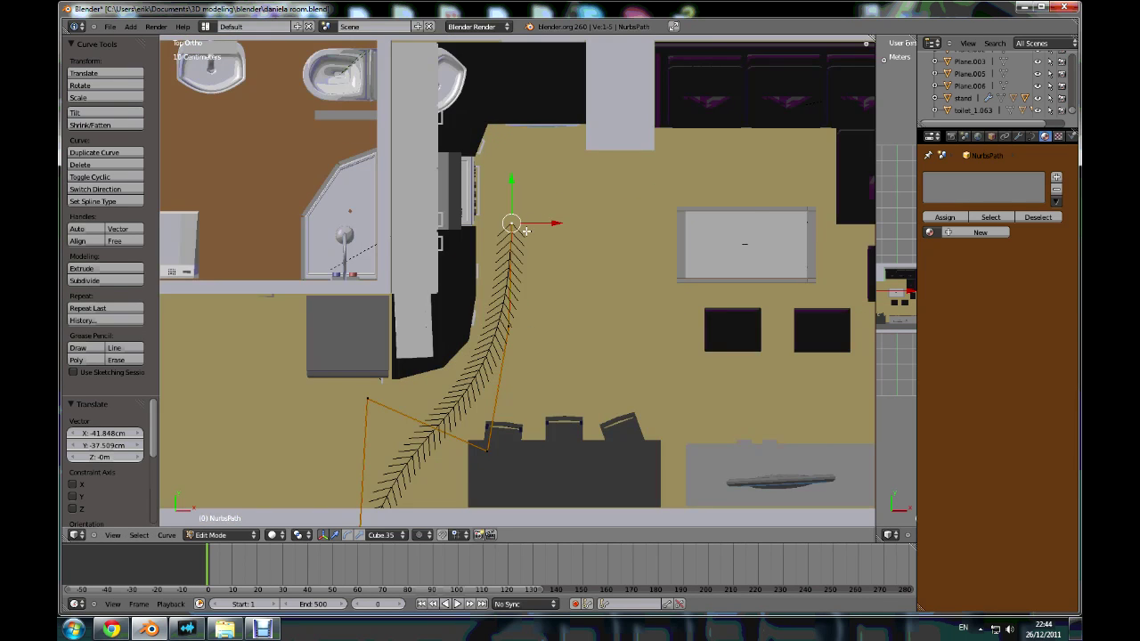
scroll(527, 231, "up", 1)
key("g")
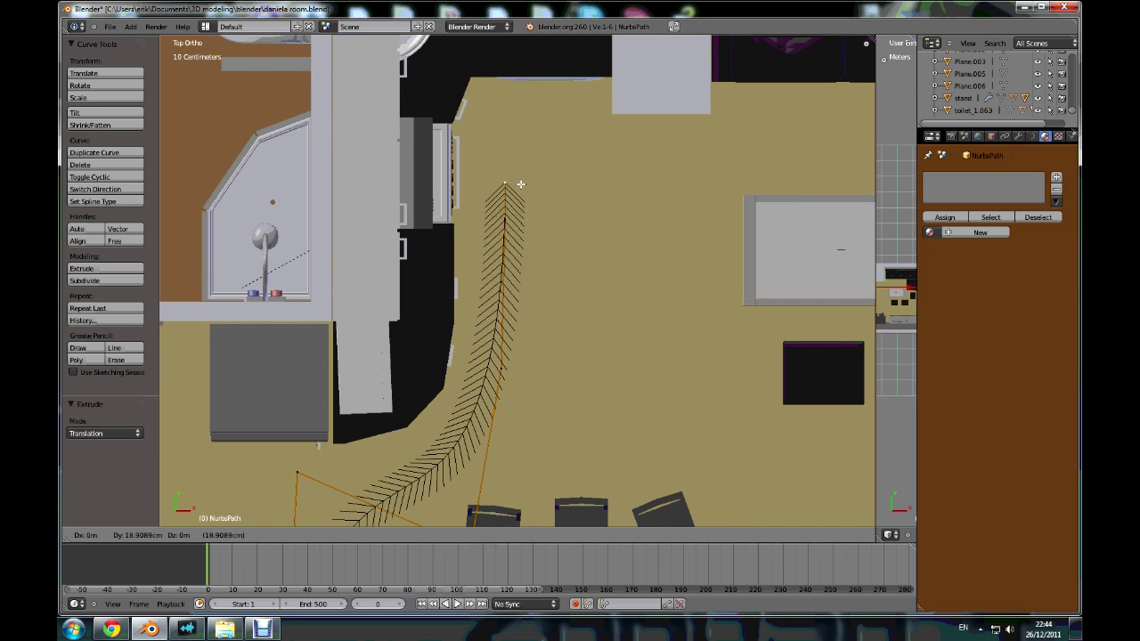
left_click(538, 161)
key("e")
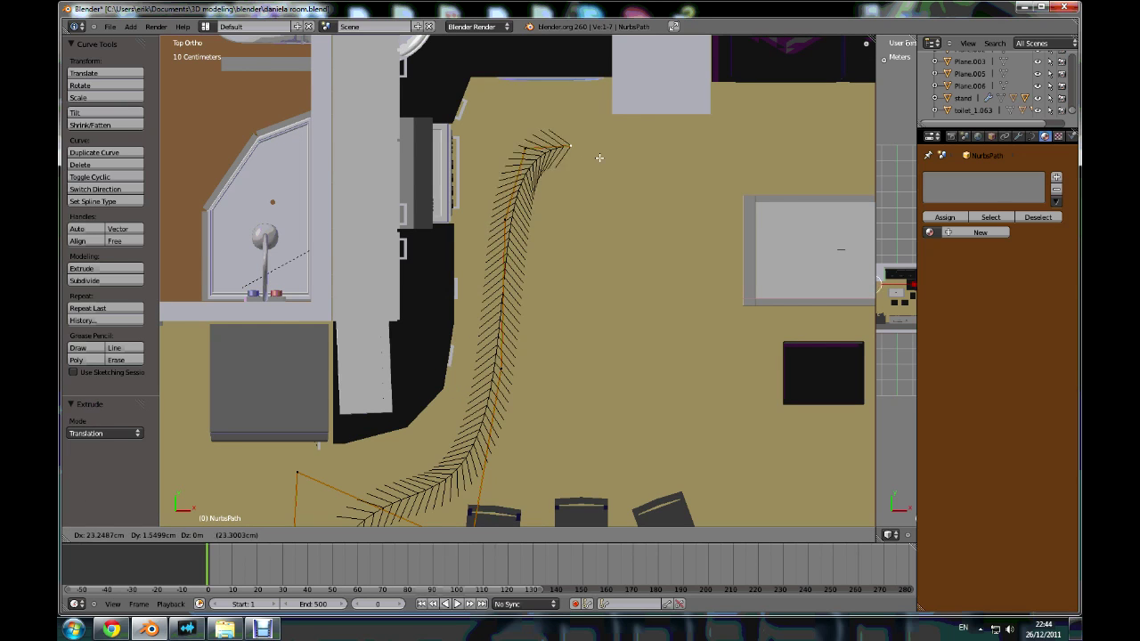
left_click(674, 201)
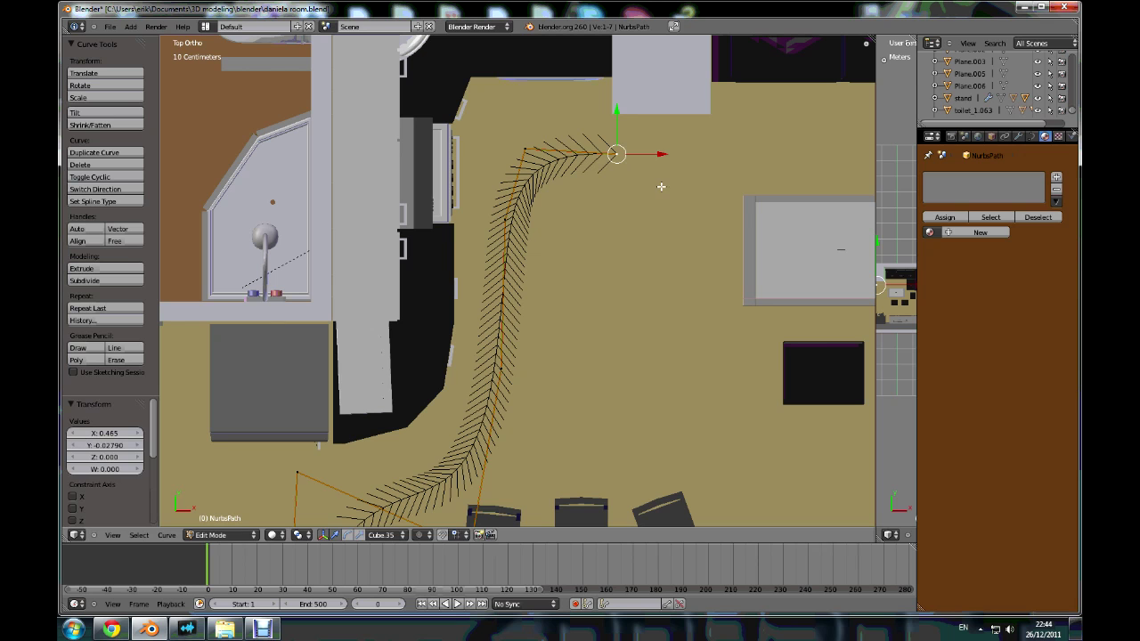
key("e")
left_click(743, 184)
- Lower the path's end point by 83.28 cm along Z
scroll(615, 309, "down", 3)
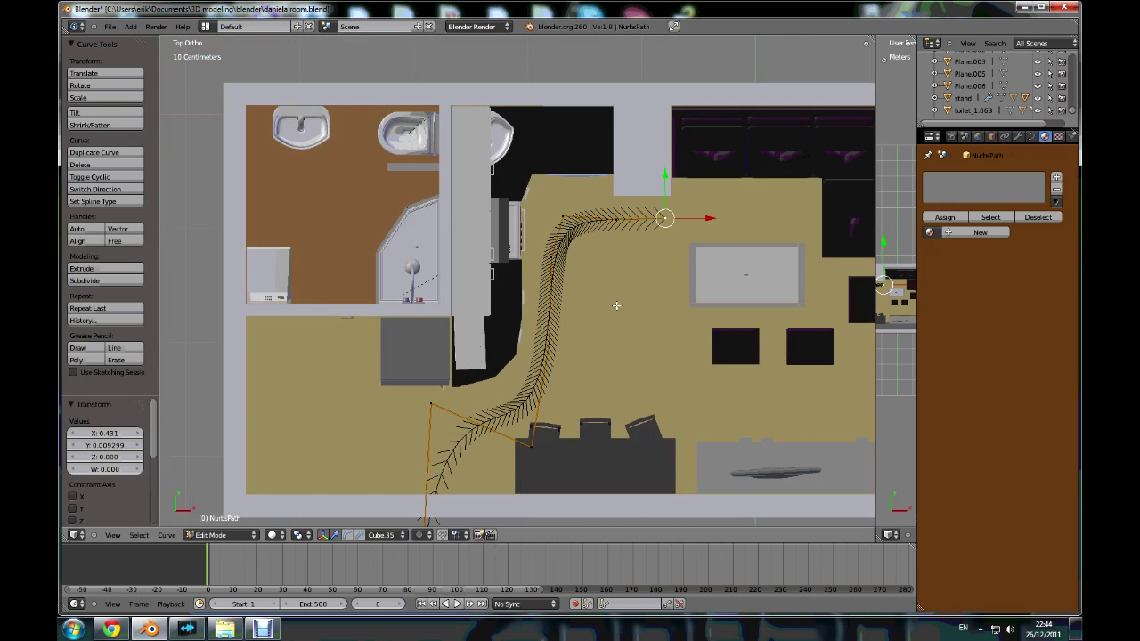
middle_click_drag(615, 309, 636, 192)
scroll(637, 192, "up", 3)
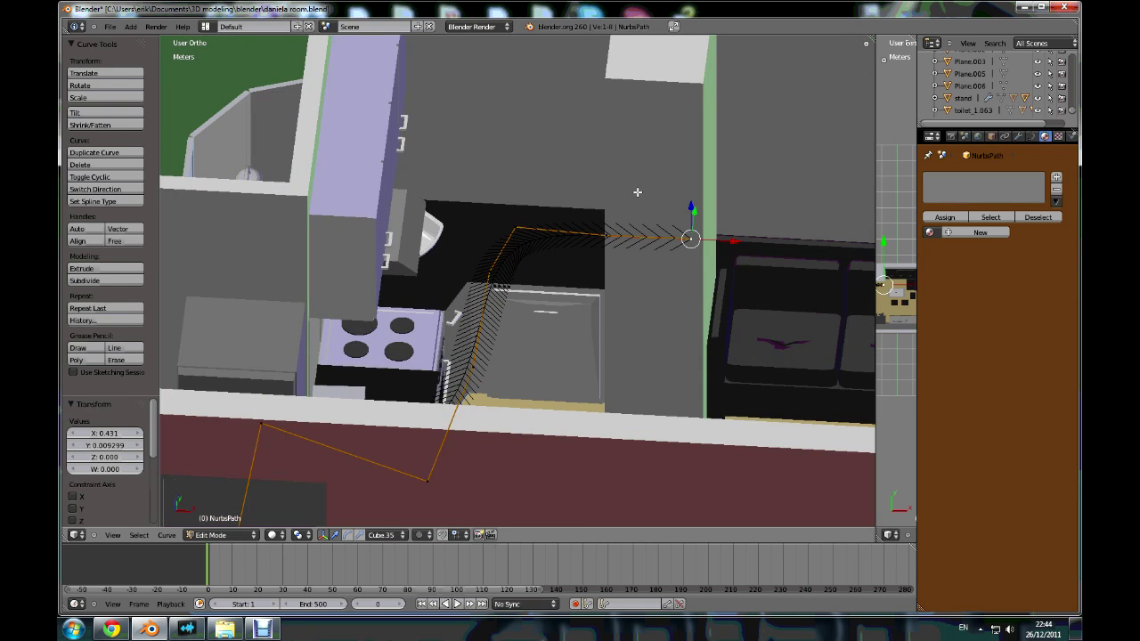
key("g")
key("z")
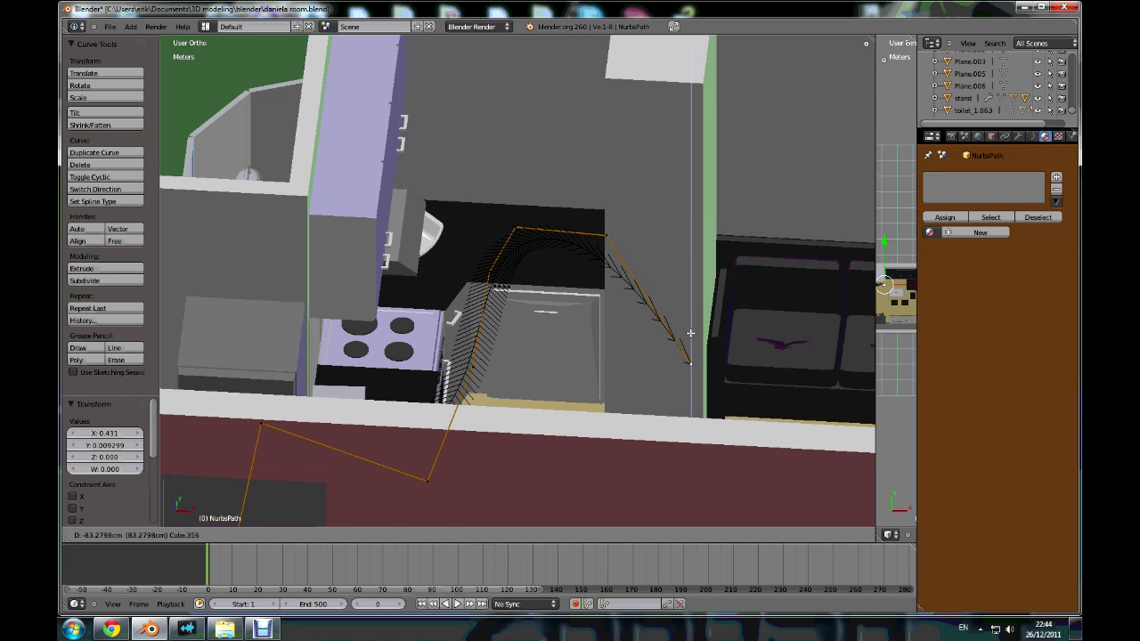
left_click(646, 254)
- From top view, extrude another point from the path end toward the sofa
scroll(646, 254, "down", 3)
middle_click_drag(646, 254, 644, 302)
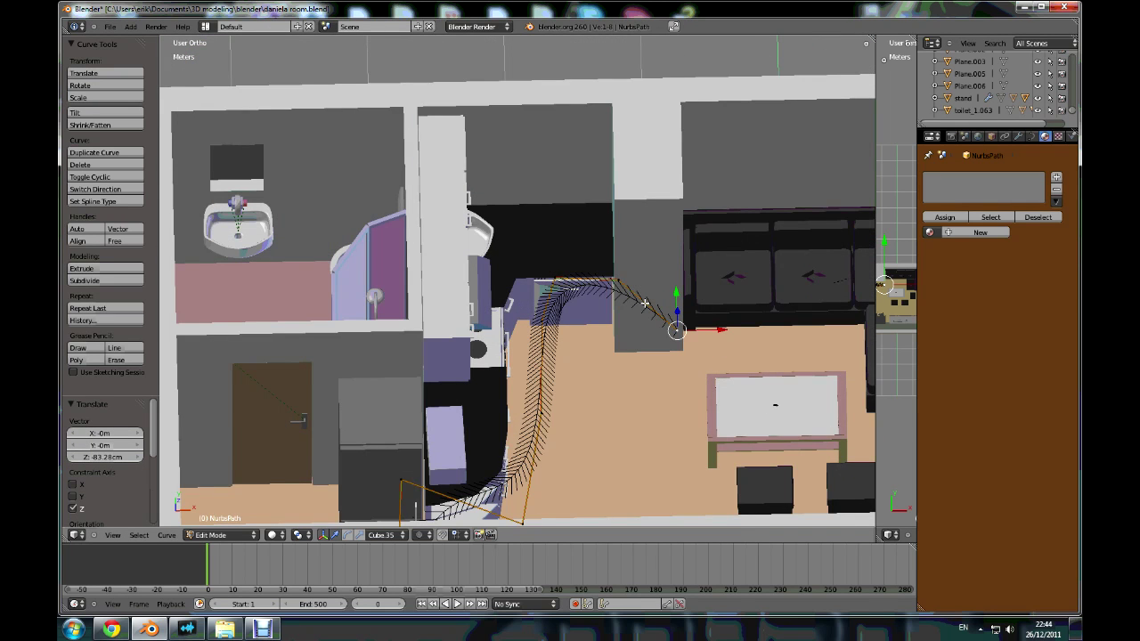
key("KP_7")
scroll(628, 315, "down", 3)
scroll(651, 233, "up", 3)
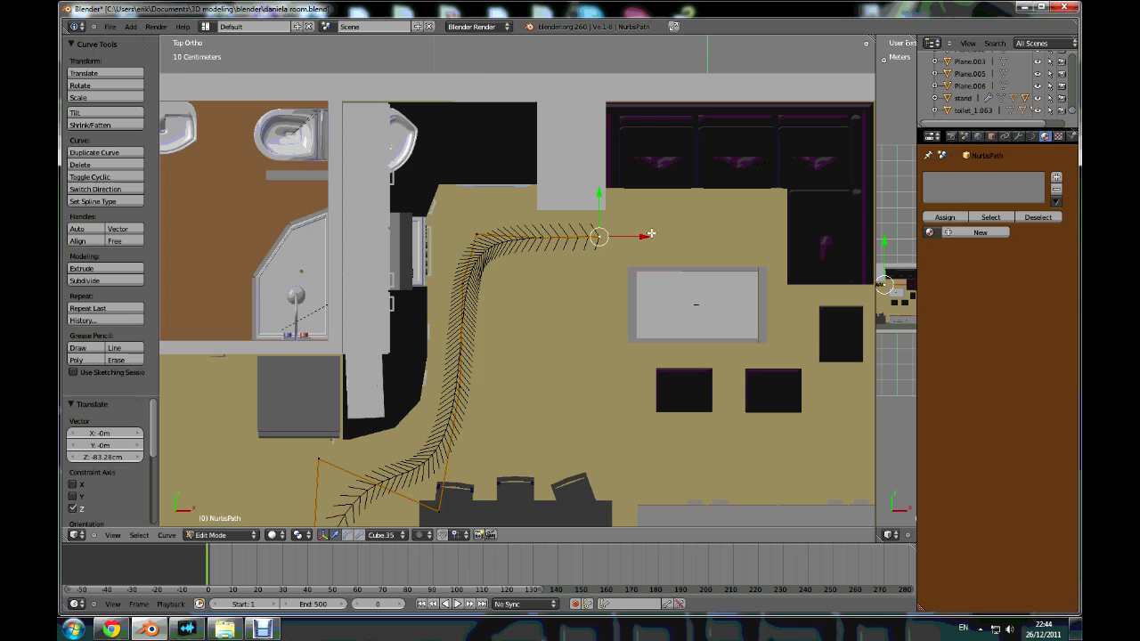
scroll(651, 233, "up", 2)
key("e")
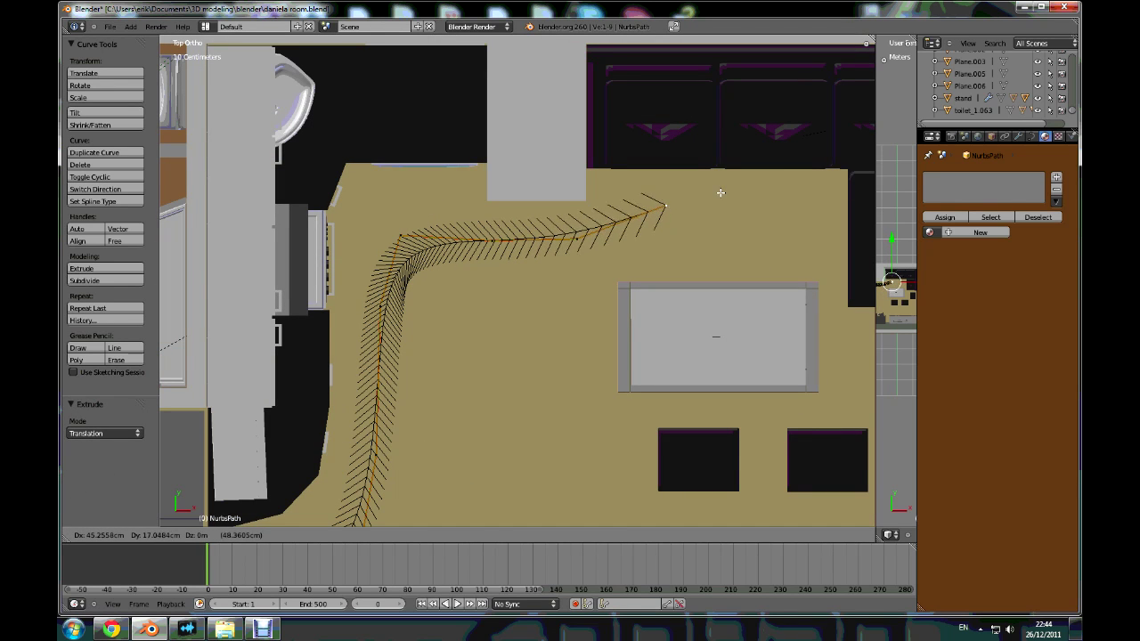
left_click(715, 198)
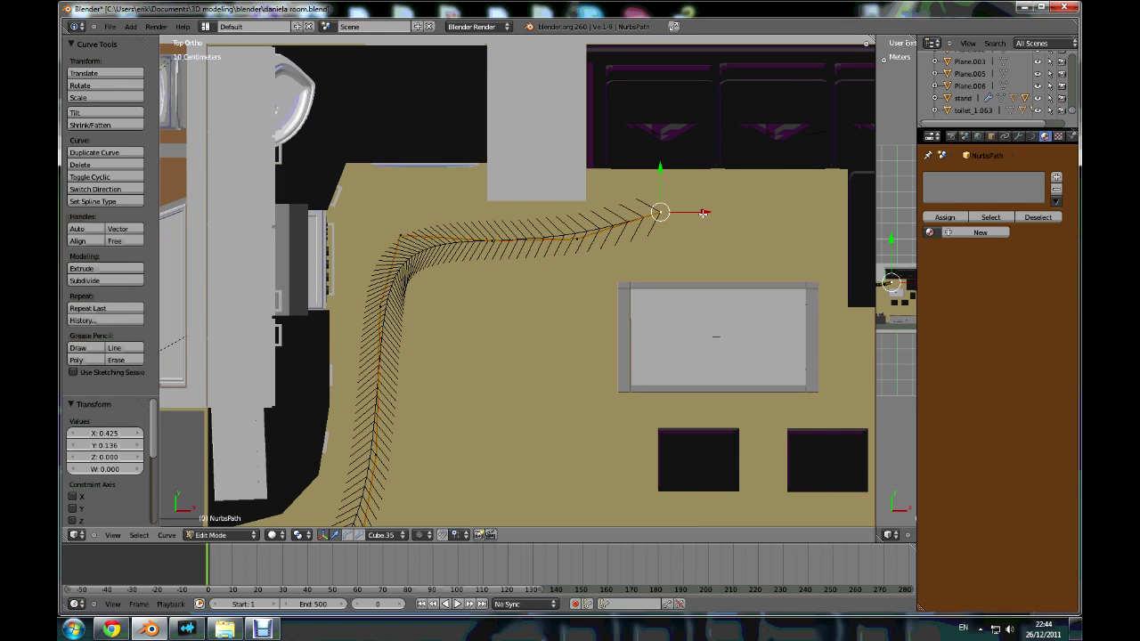
- Extrude a point further right, then in front wireframe view lower a control point about 49.6 cm
key("e")
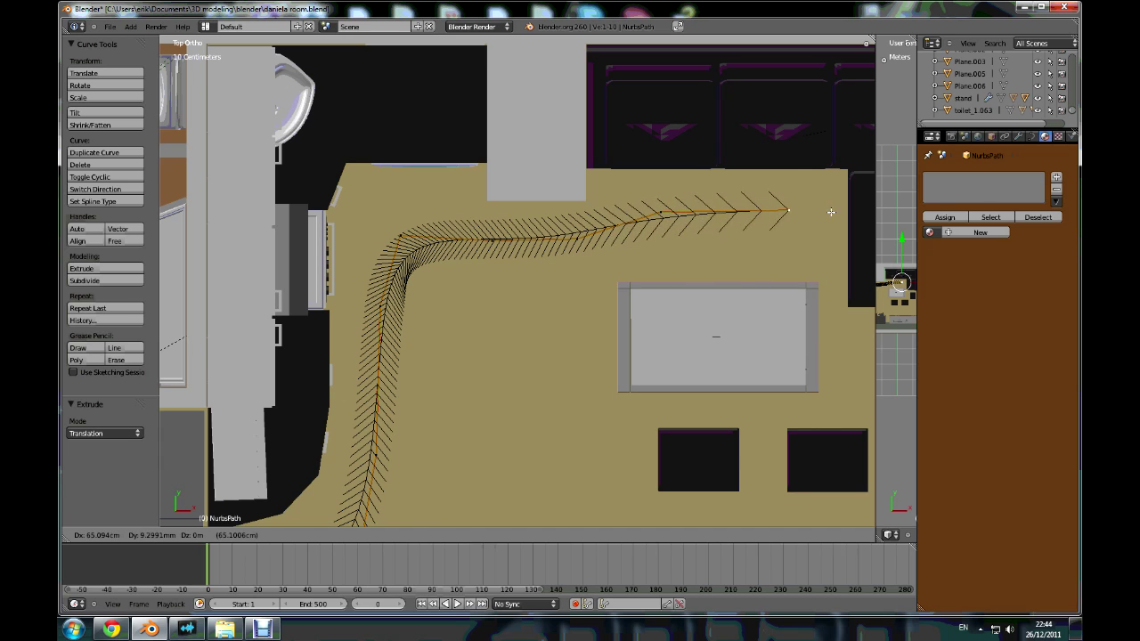
left_click(831, 212)
middle_click_drag(831, 212, 712, 230)
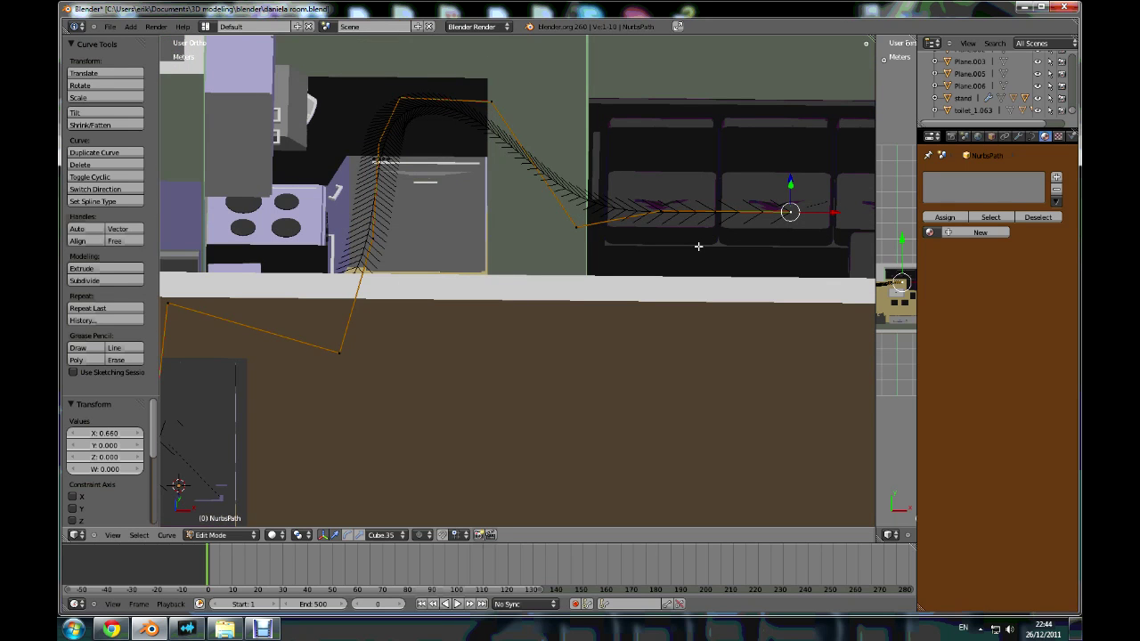
key("KP_1")
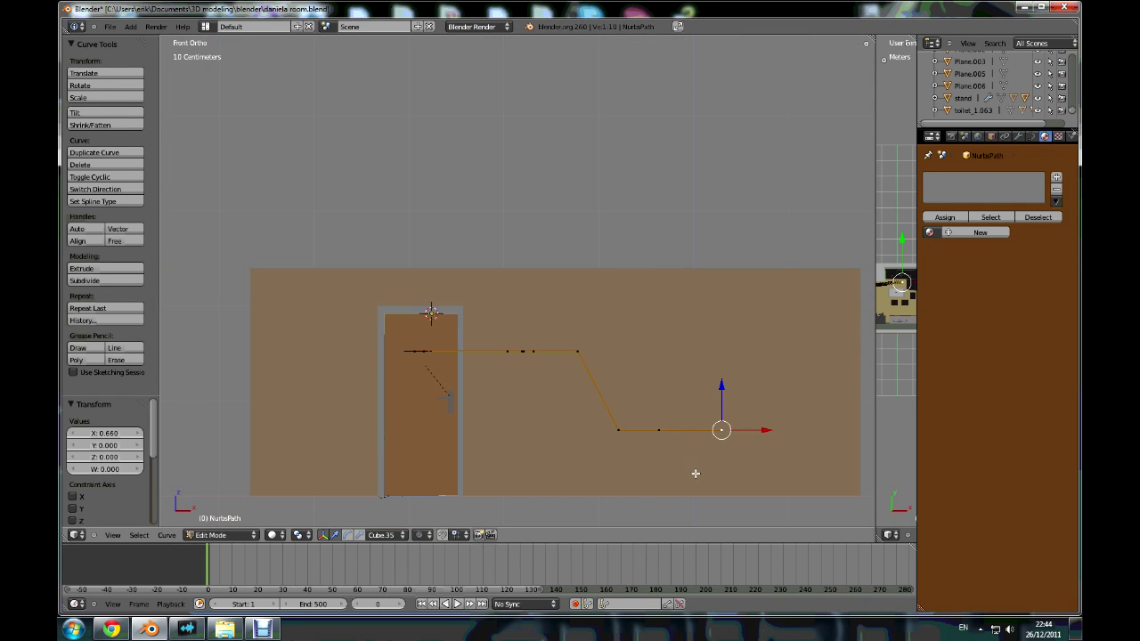
scroll(701, 481, "up", 3)
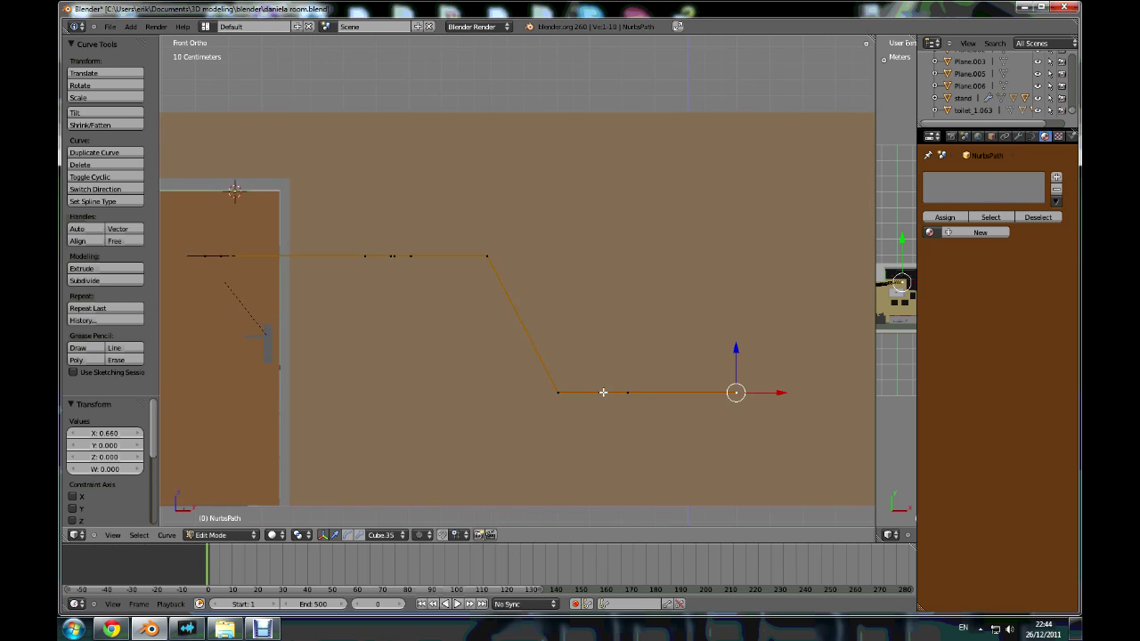
scroll(623, 396, "down", 4)
key("z")
scroll(643, 401, "up", 5)
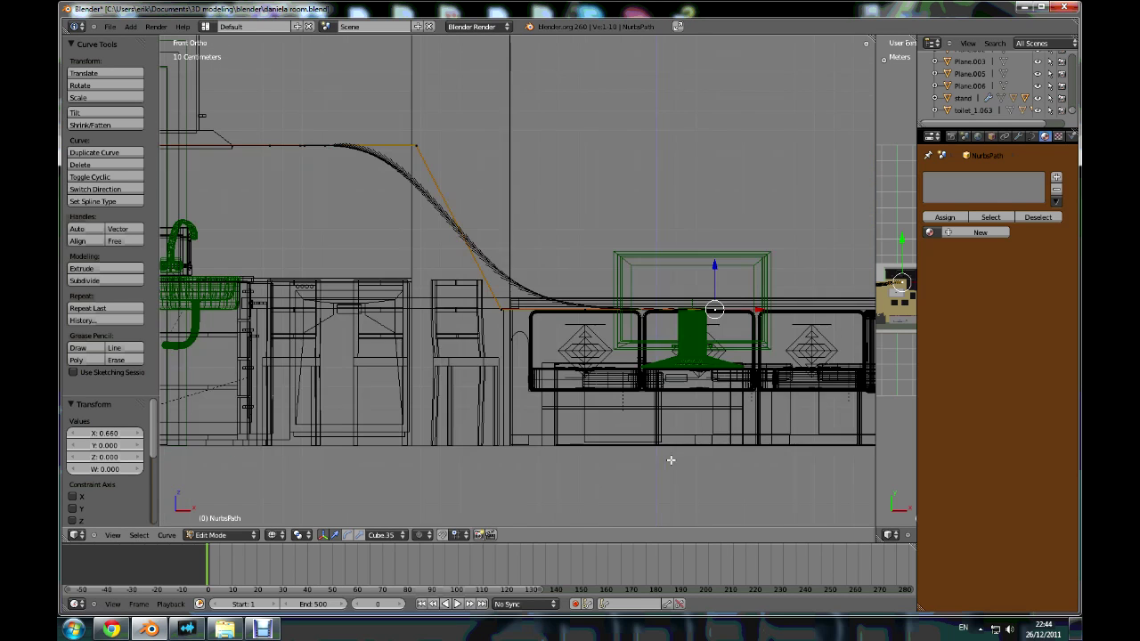
left_click_drag(711, 265, 636, 361)
- Lower two more slope control points along Z, about 56.7 cm and 42 cm
left_click(582, 263, "ctrl")
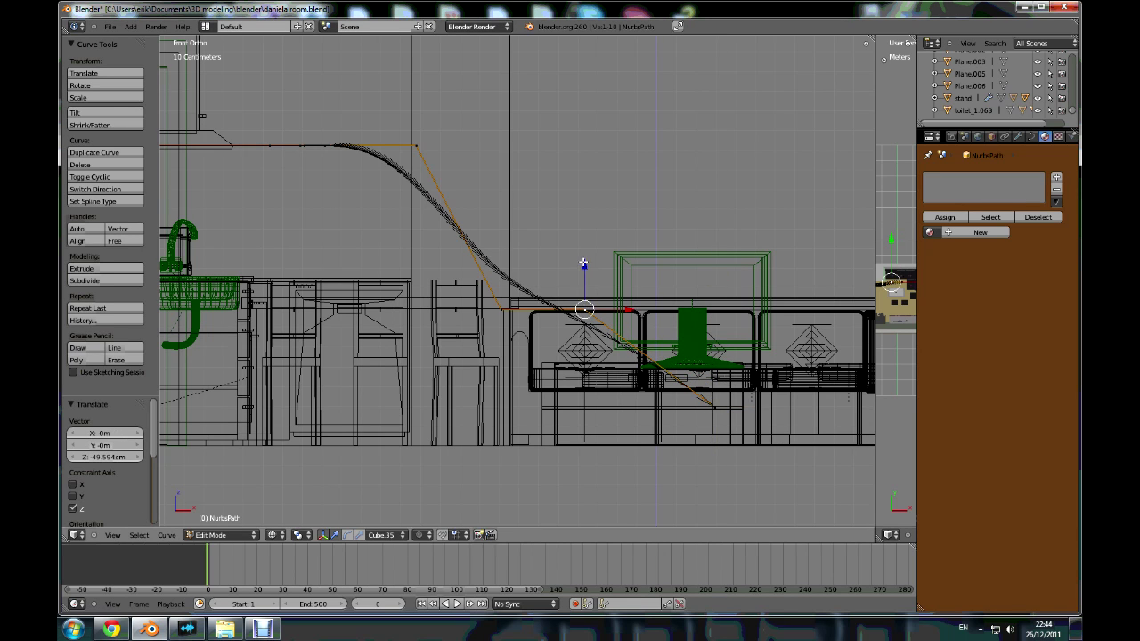
key("g")
key("z")
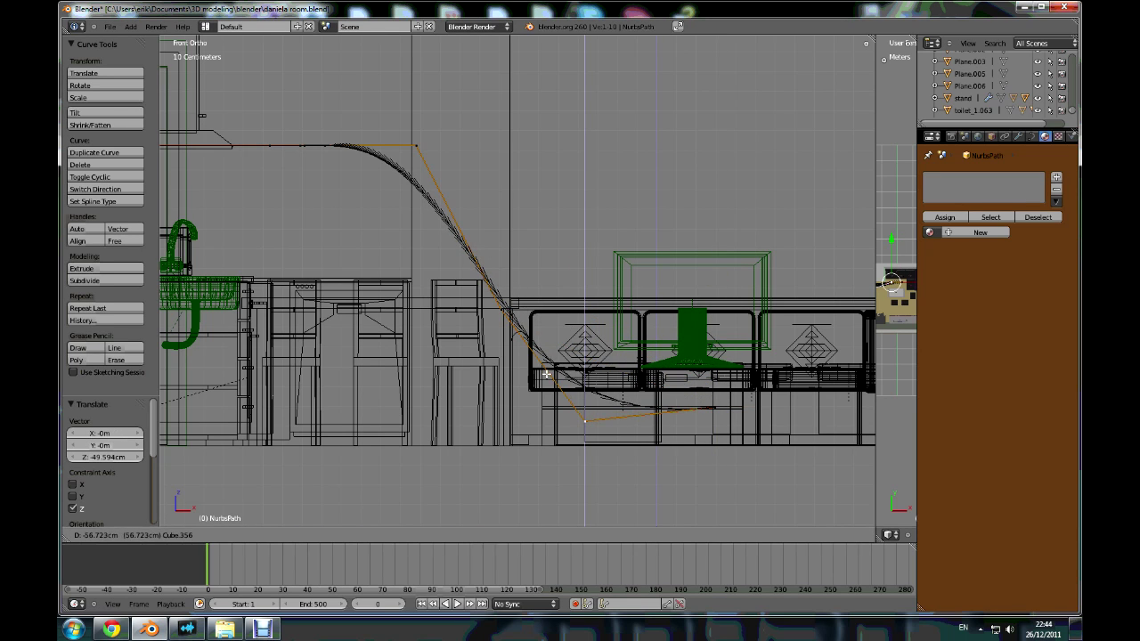
left_click(506, 314)
right_click(508, 317)
key("g")
key("z")
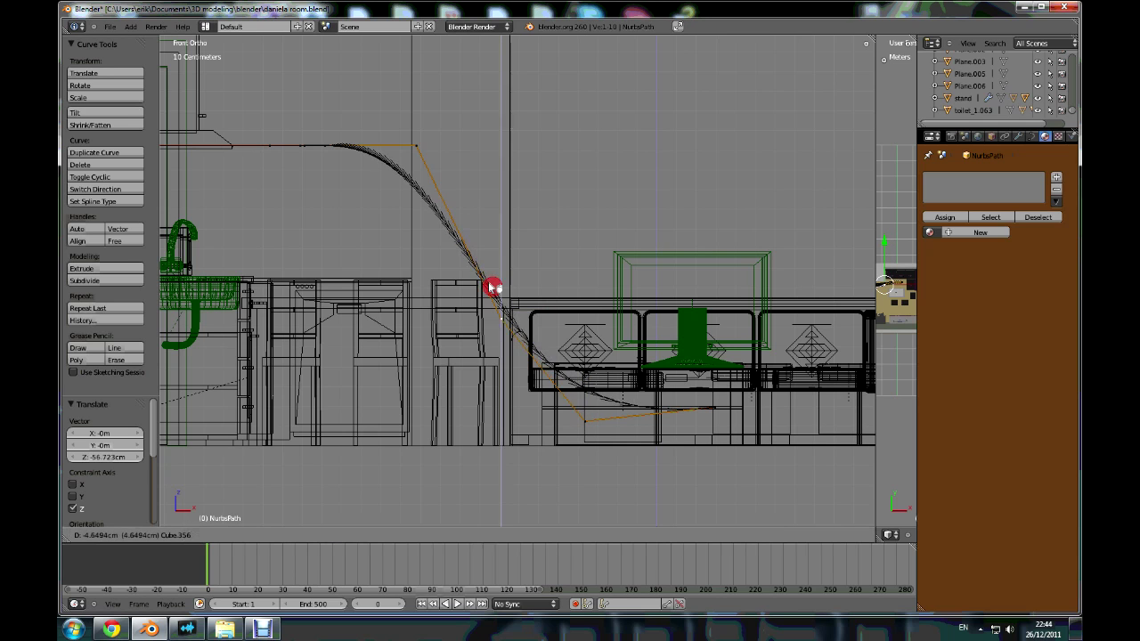
left_click(456, 351)
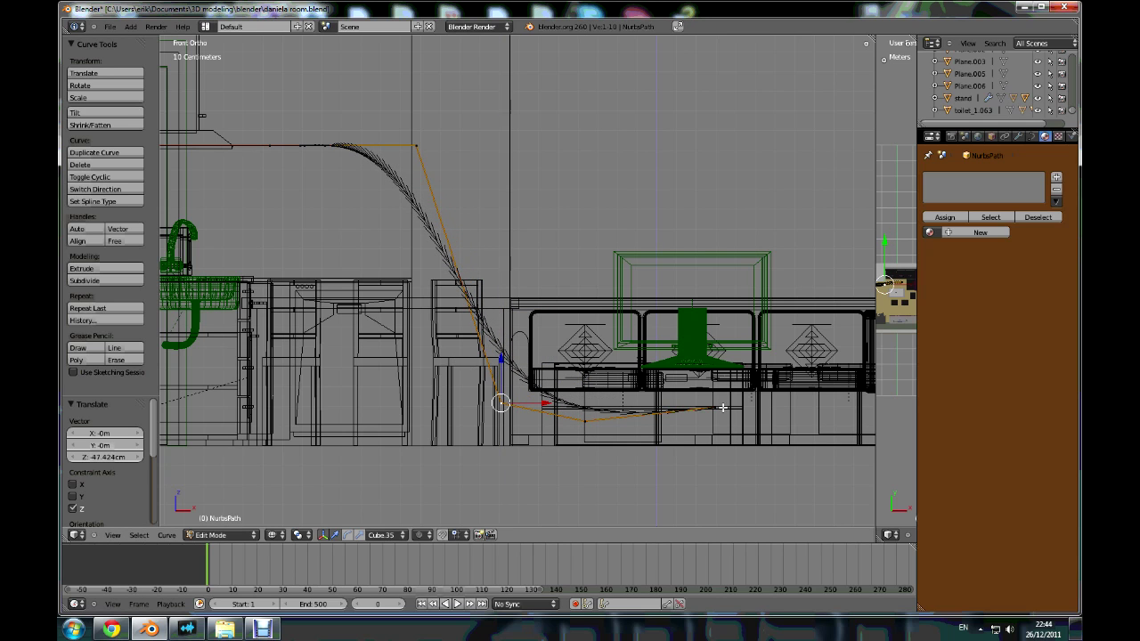
right_click(714, 407)
- Extrude a new path point onto the sofa corner and return to solid shading
key("KP_7")
scroll(714, 407, "down", 3)
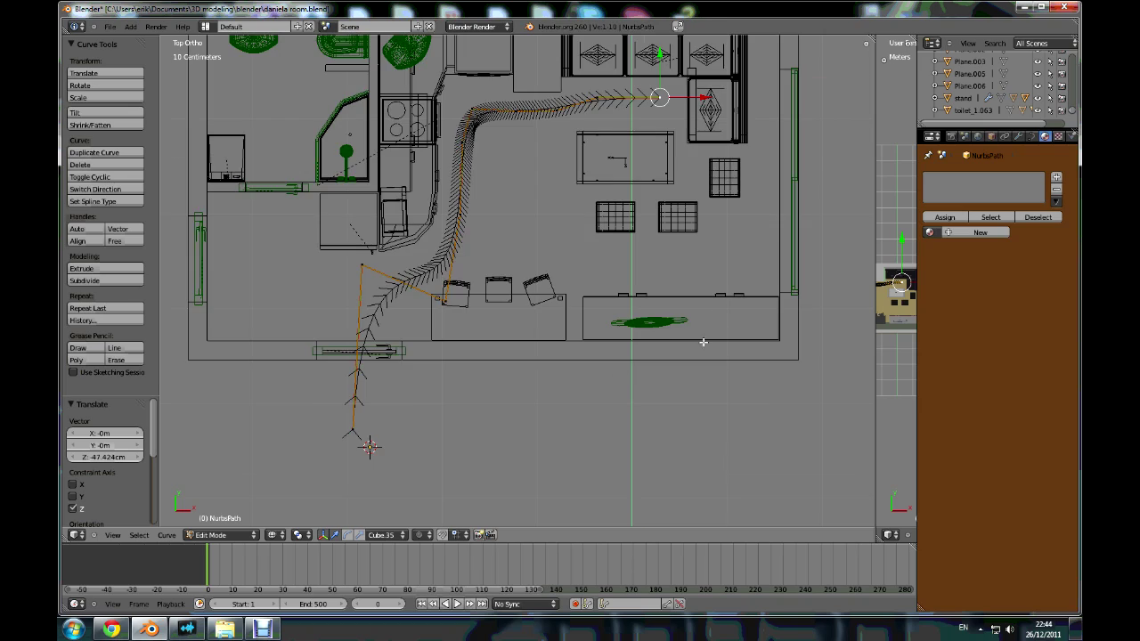
scroll(683, 207, "up", 5)
key("e")
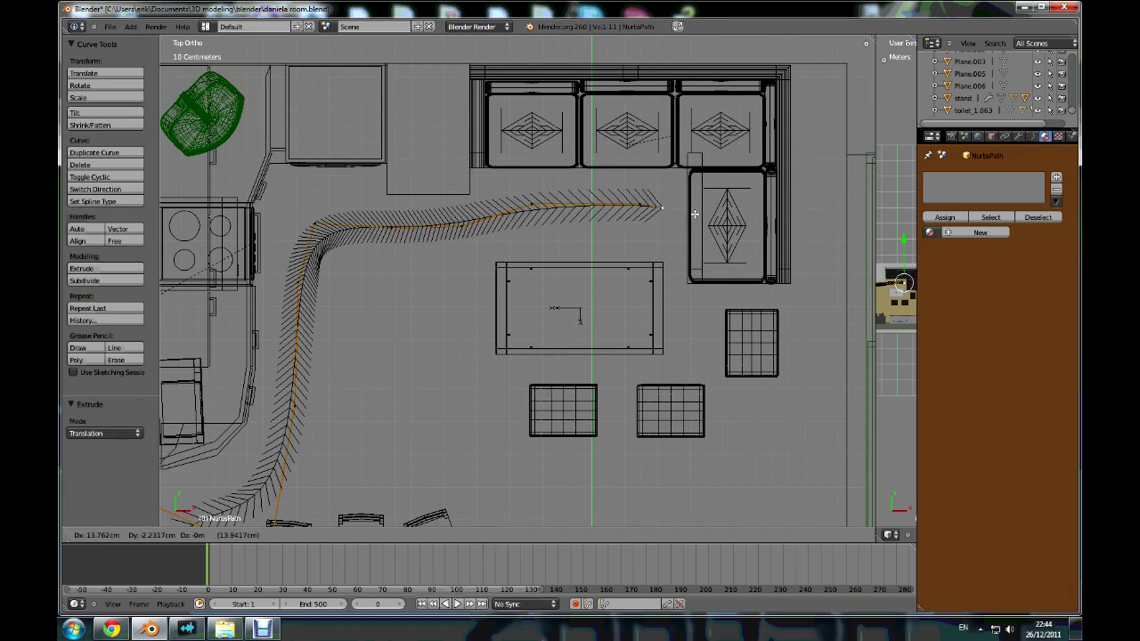
left_click(733, 224)
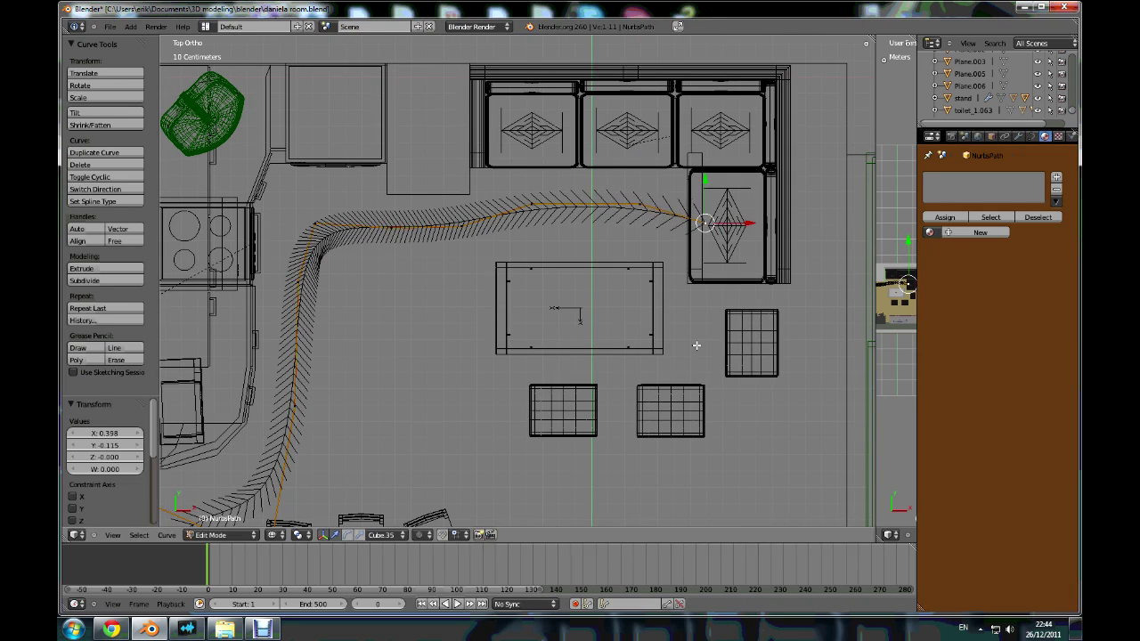
middle_click_drag(692, 344, 717, 283)
key("z")
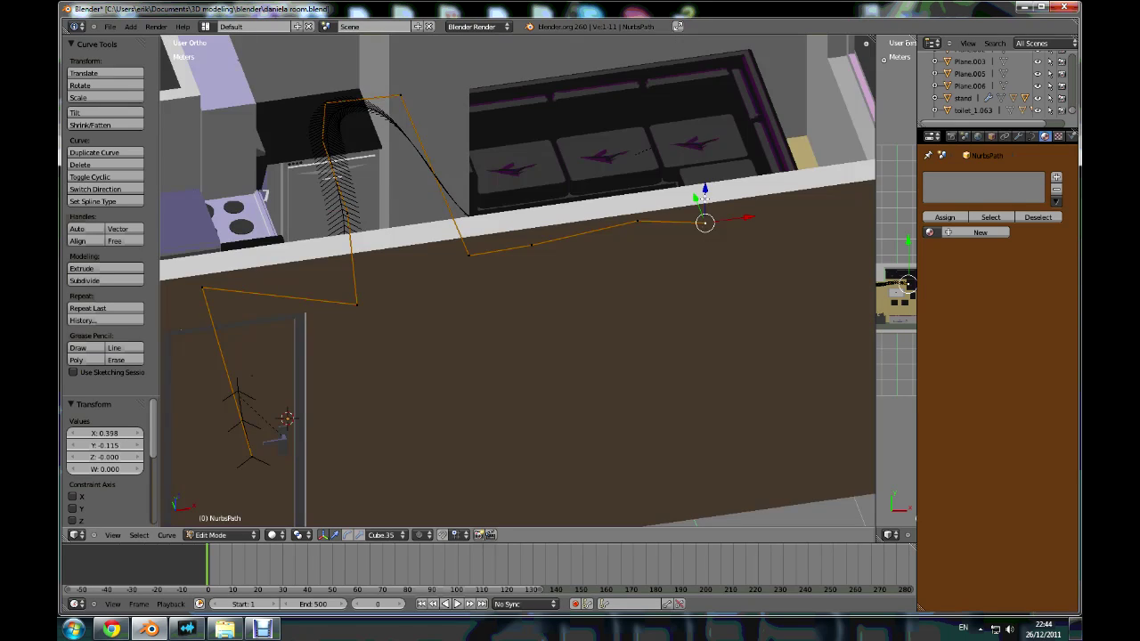
- Extrude a point about 45 cm higher, then another onto the sofa's corner
key("e")
left_click(659, 227)
middle_click_drag(654, 234, 738, 169)
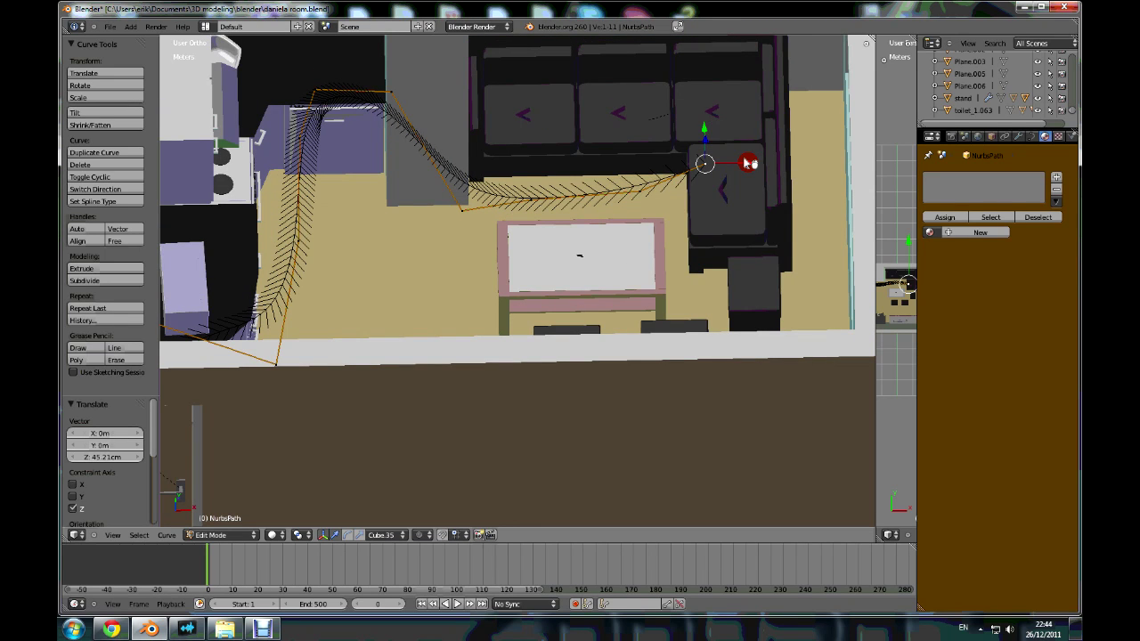
key("KP_7")
scroll(677, 214, "down", 4)
scroll(669, 234, "up", 5)
key("e")
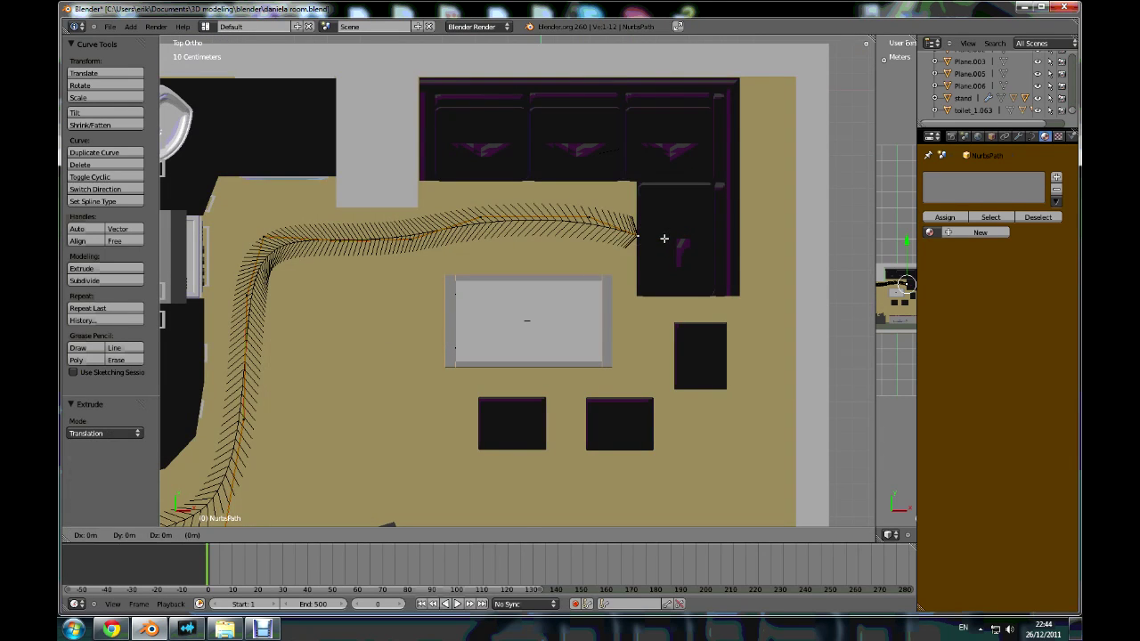
left_click(709, 250)
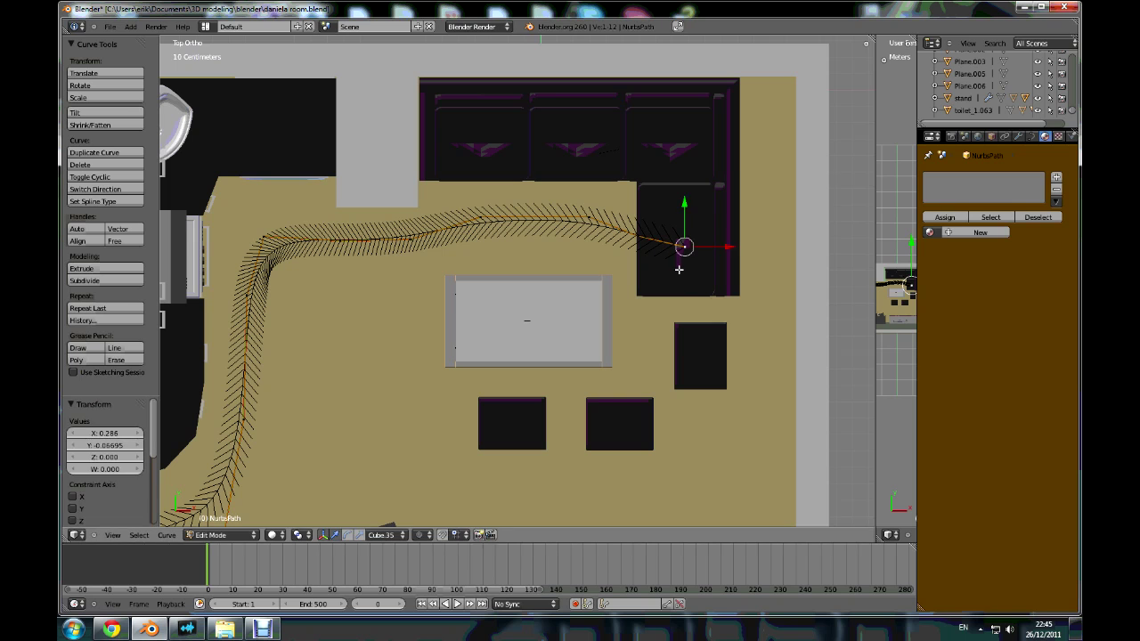
- Extend the path down onto the square stool
key("e")
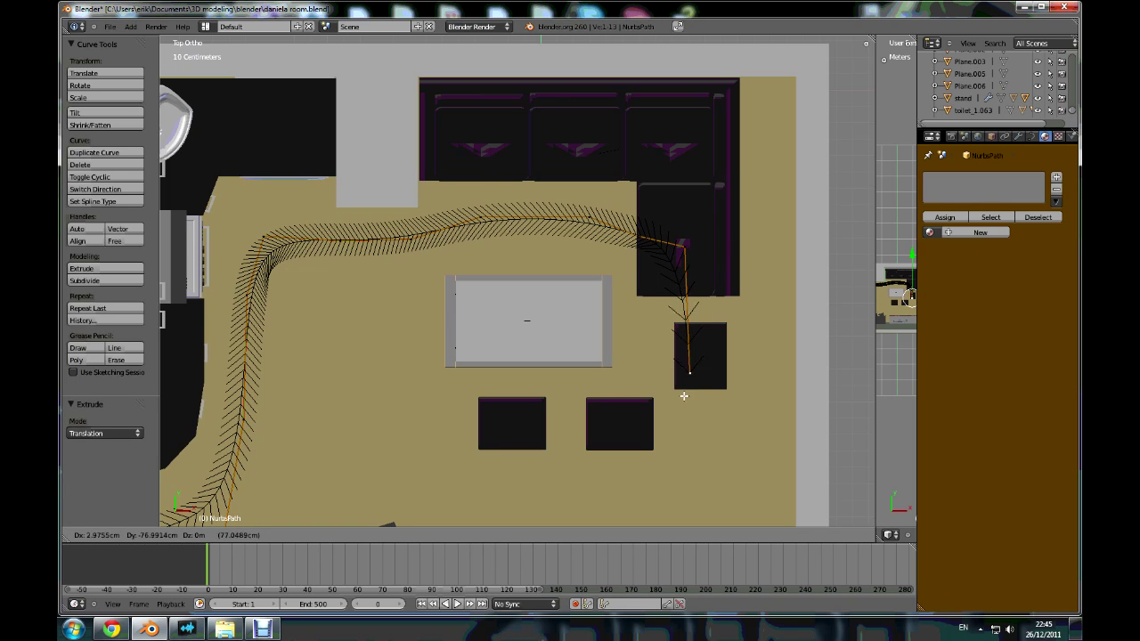
left_click(682, 396)
middle_click_drag(595, 392, 722, 318)
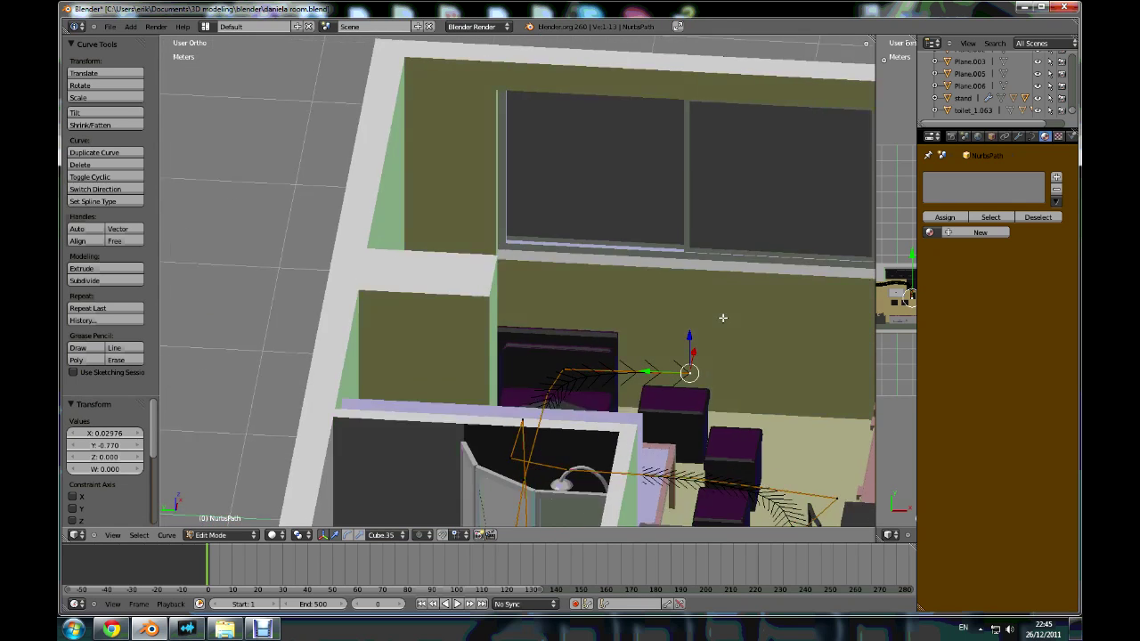
key("KP_7")
scroll(614, 403, "down", 3)
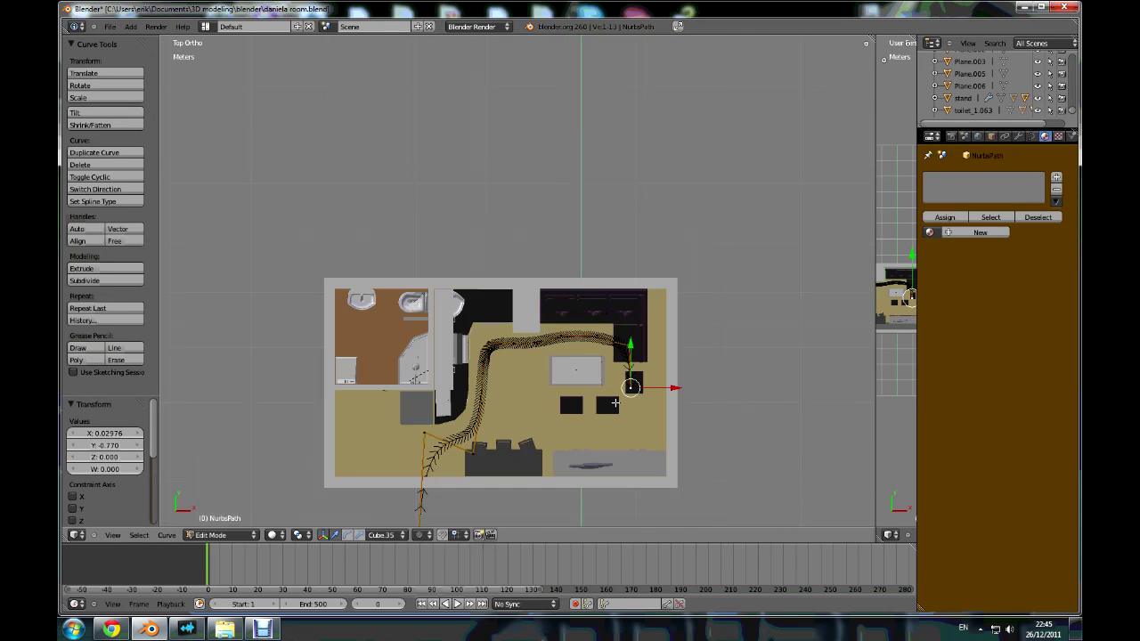
scroll(614, 403, "up", 3)
- Add points below the stool and near the lower wall, then adjust a point's position
key("e")
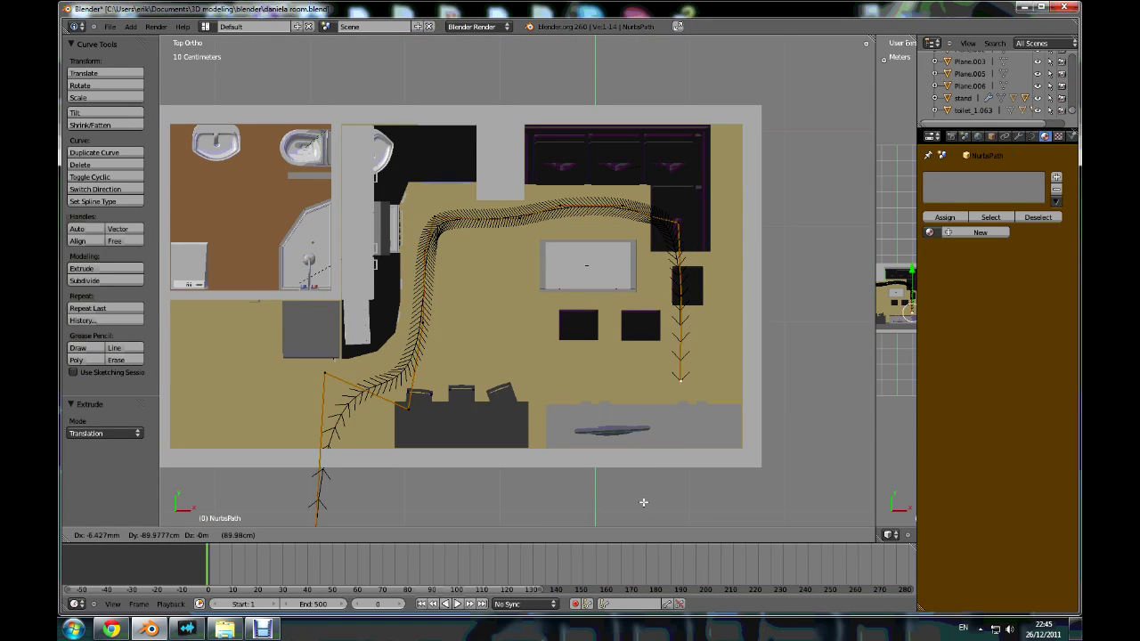
left_click(650, 503)
key("e")
left_click(598, 522)
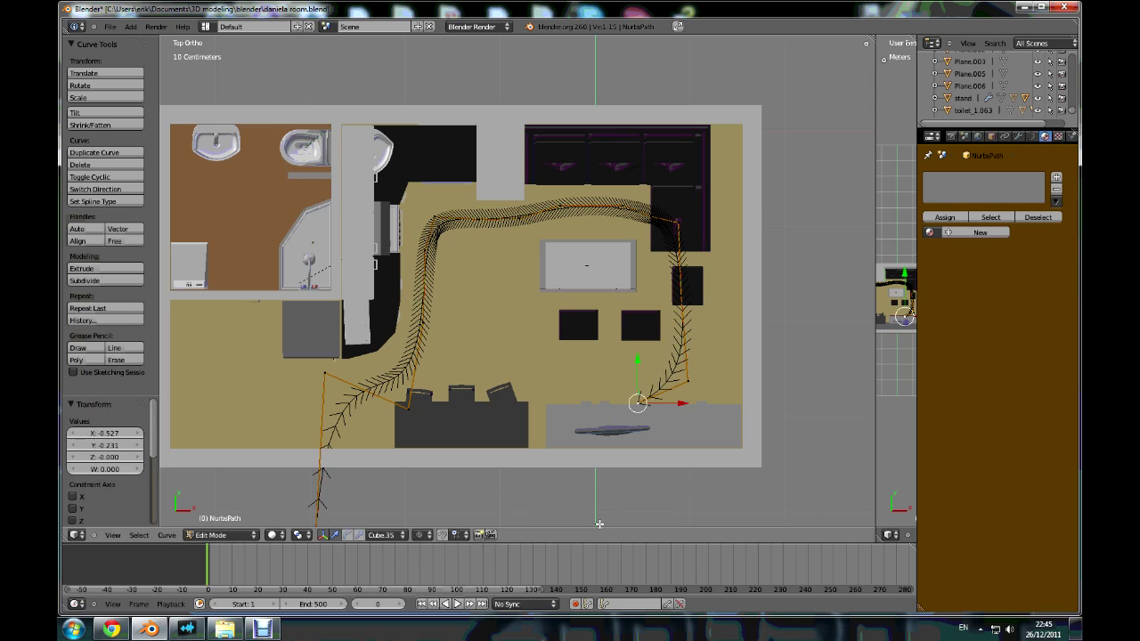
key("g")
left_click(570, 405)
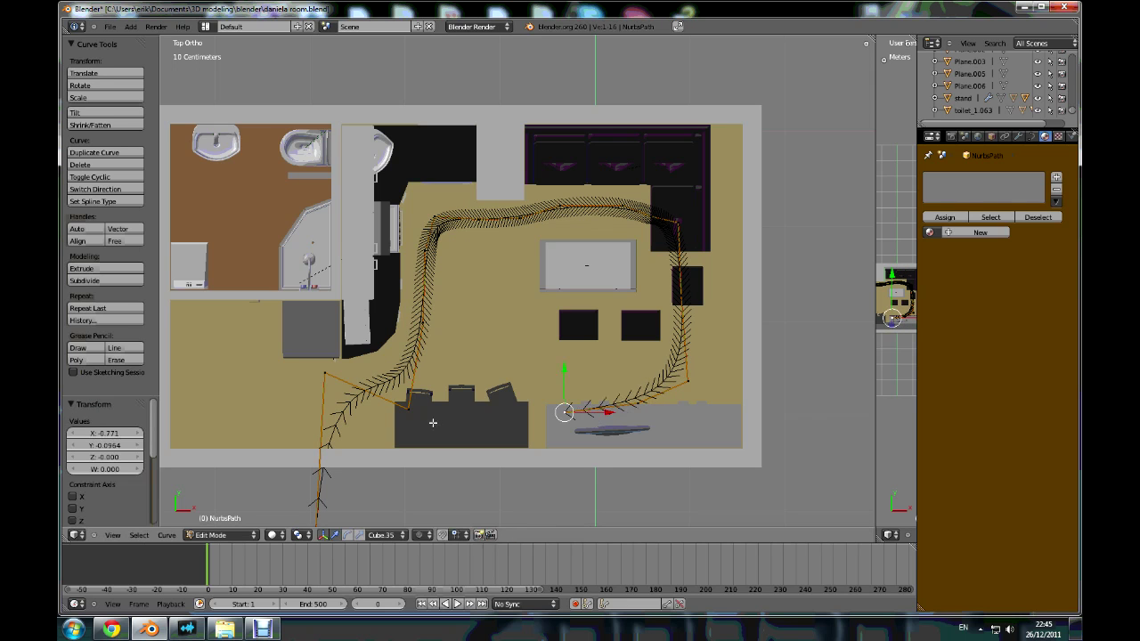
middle_click_drag(569, 405, 672, 354)
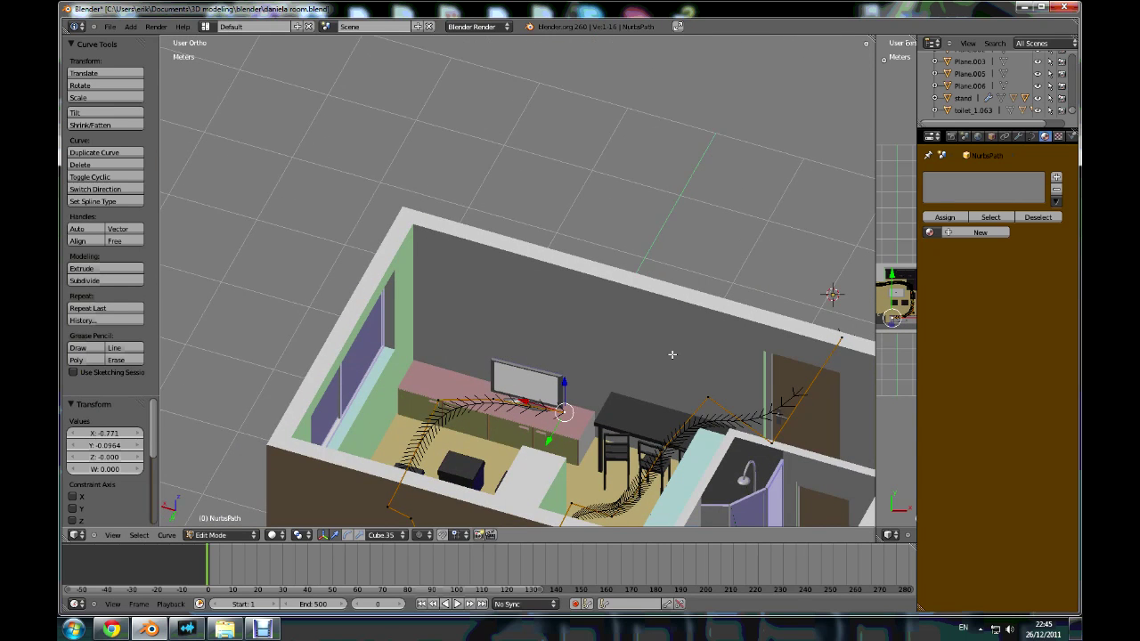
- Lift the two TV-side path end points vertically, to 1.014 m and 68.912 cm
scroll(672, 354, "up", 4)
right_click(371, 390)
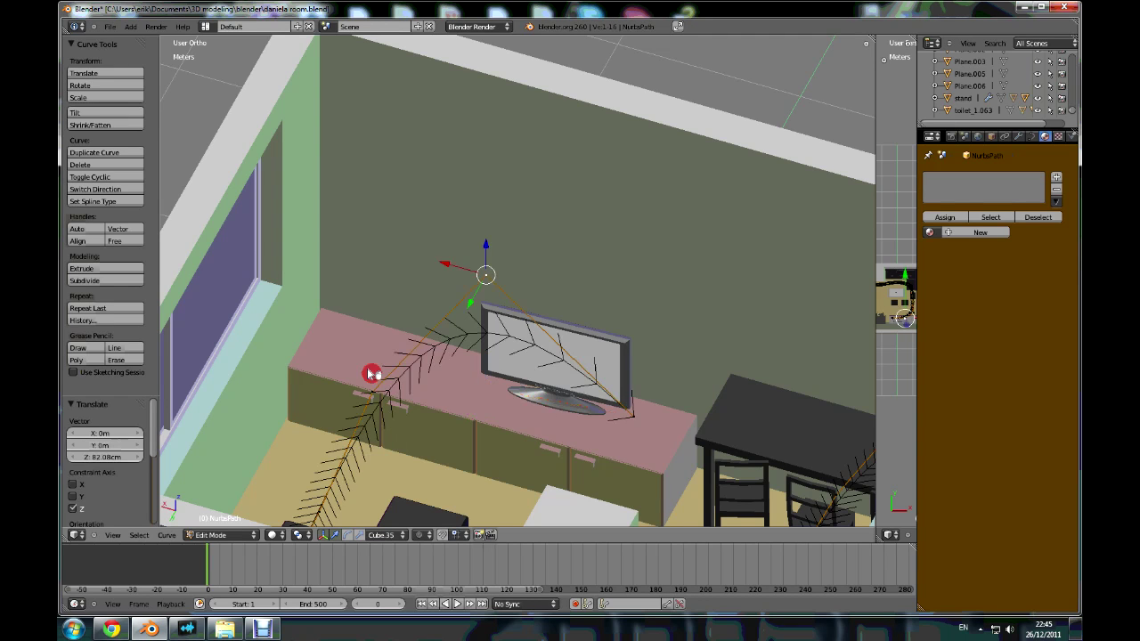
key("g")
key("z")
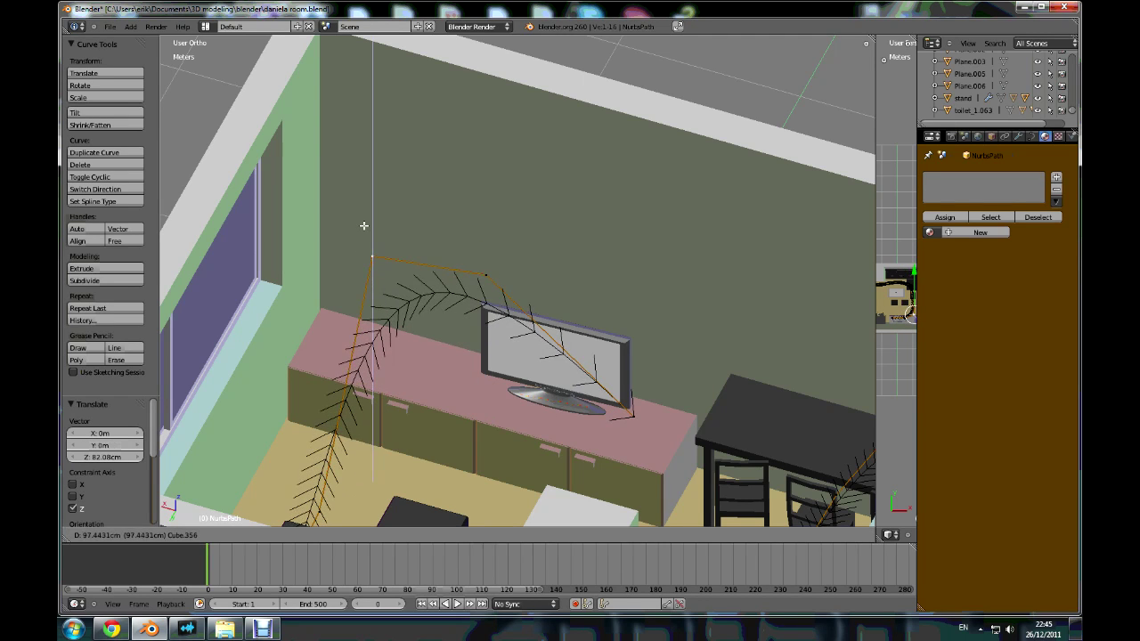
left_click(366, 251)
right_click(630, 413)
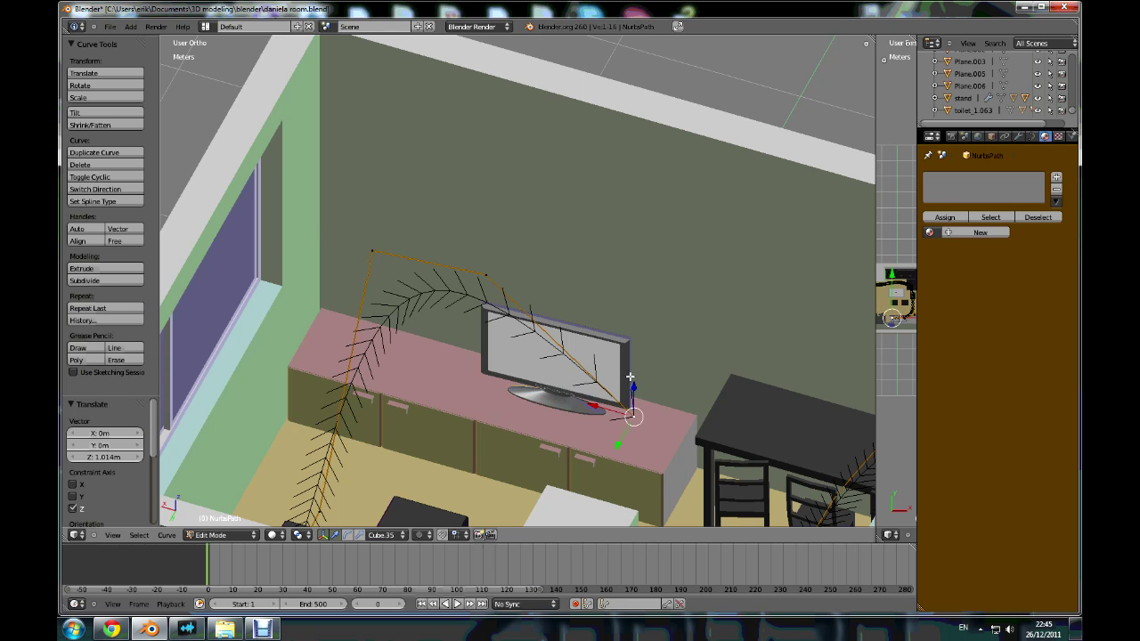
key("g")
key("z")
left_click(596, 430)
middle_click_drag(597, 430, 581, 351)
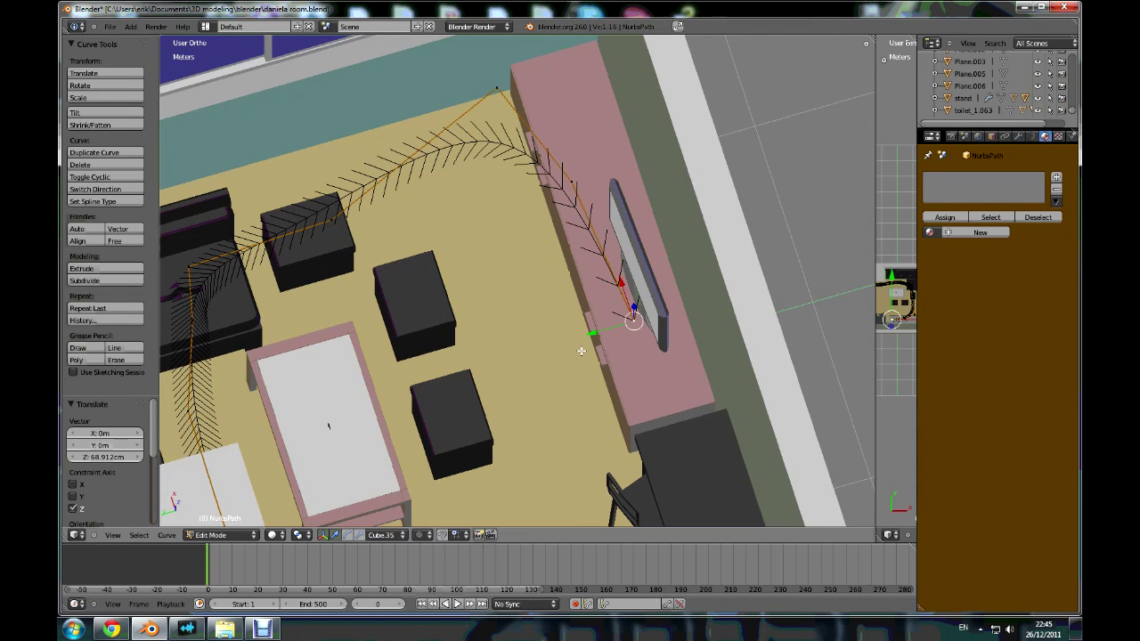
key("KP_7")
- Extrude two new points from the path end toward the front wall, nudging one down-left
key("e")
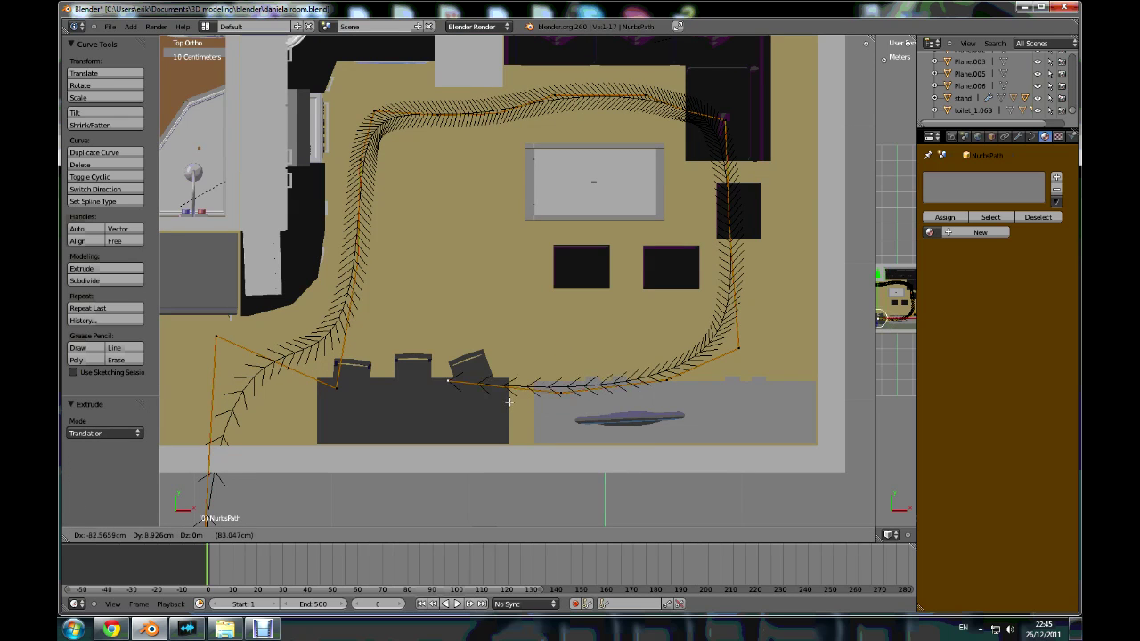
left_click(506, 401)
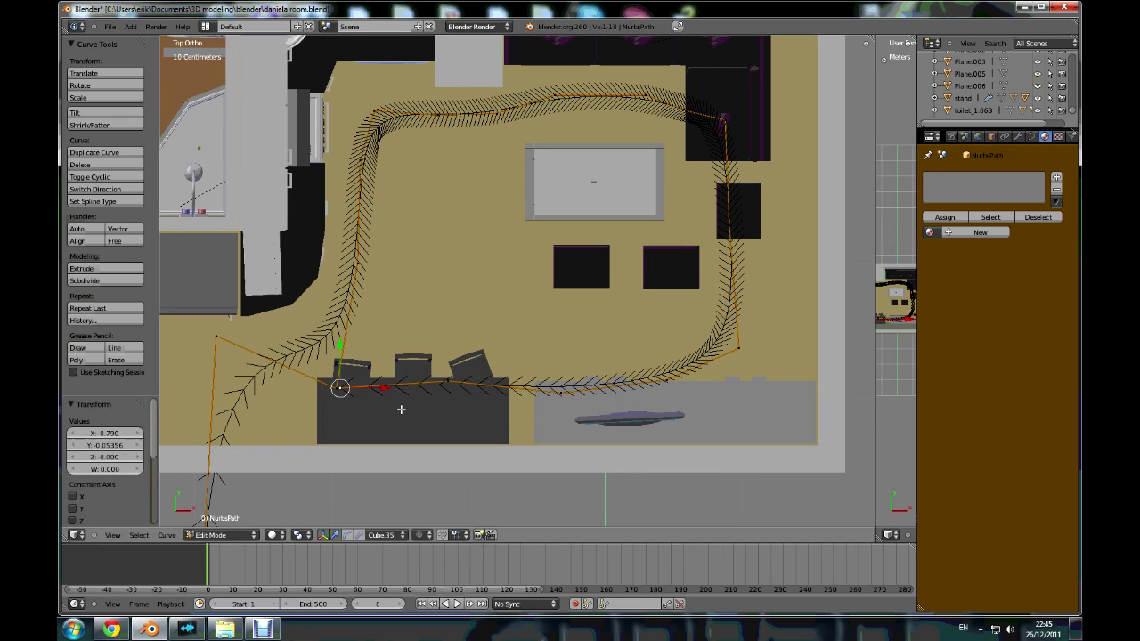
key("e")
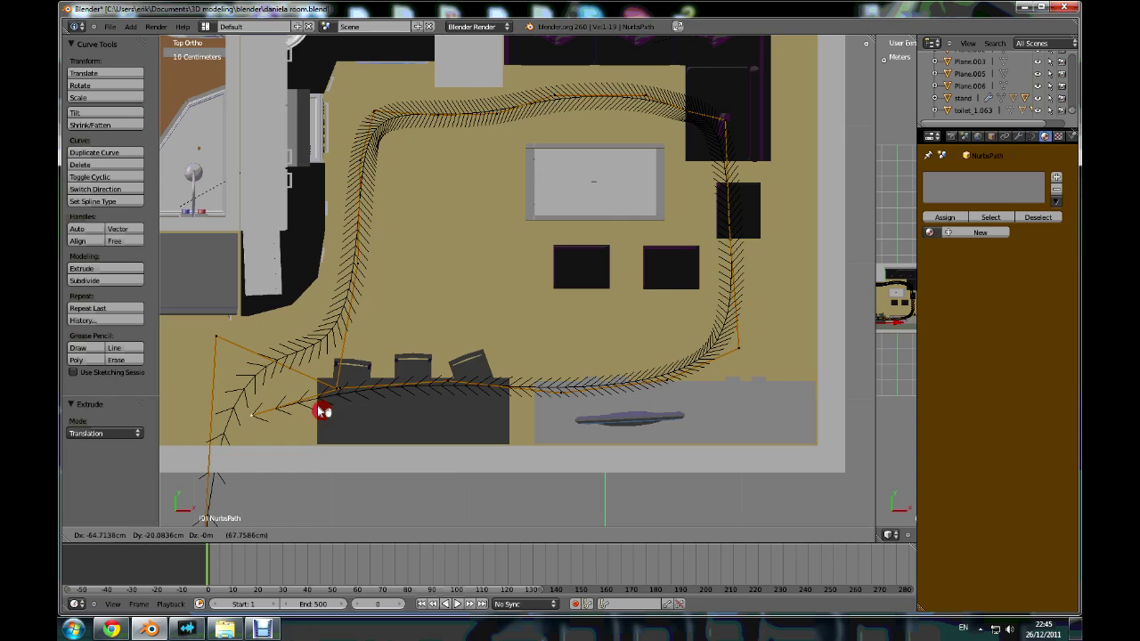
left_click(322, 412)
scroll(322, 411, "down", 6)
scroll(339, 410, "up", 7)
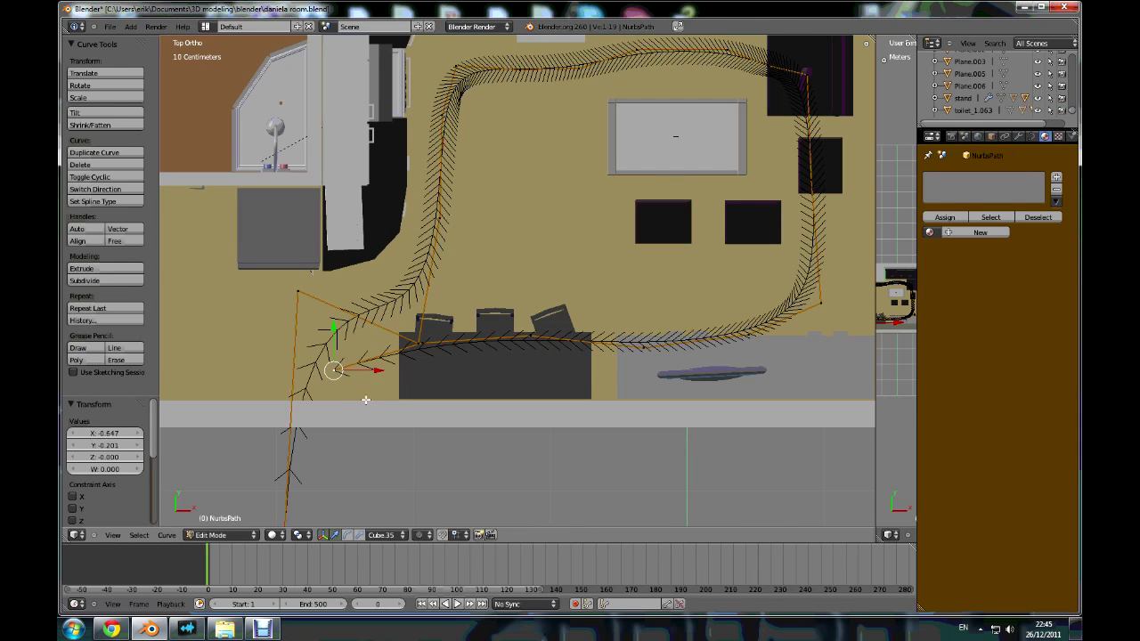
key("g")
left_click(326, 457)
- Add two more path points outside the front wall and orbit to inspect the path
scroll(334, 463, "down", 2)
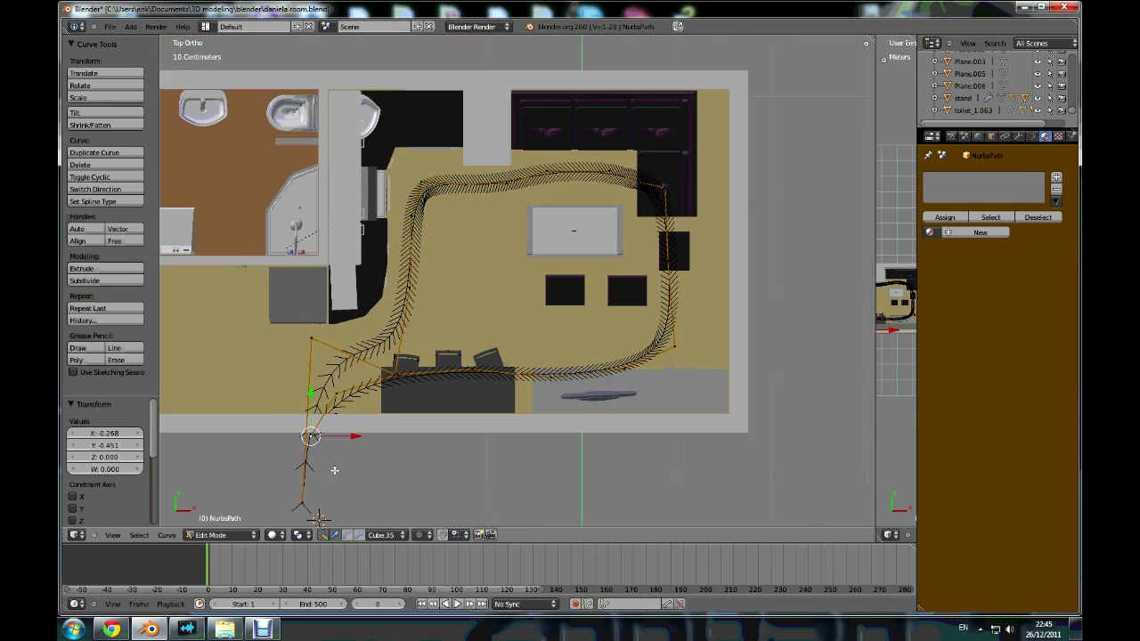
scroll(334, 469, "down", 3)
scroll(327, 474, "up", 7)
key("e")
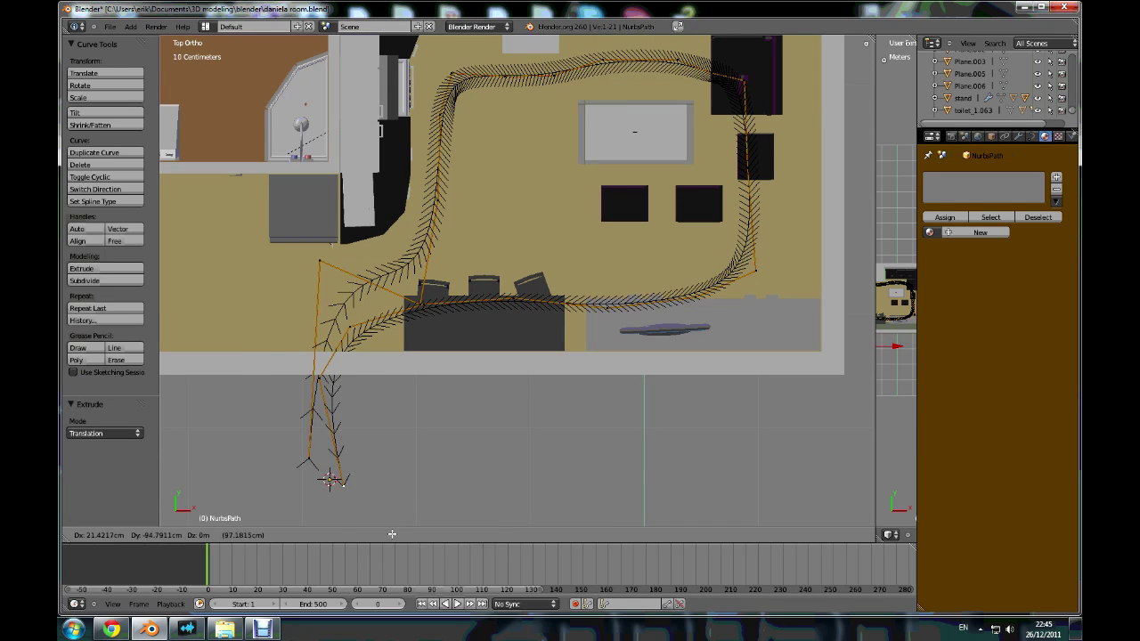
left_click(331, 472)
key("e")
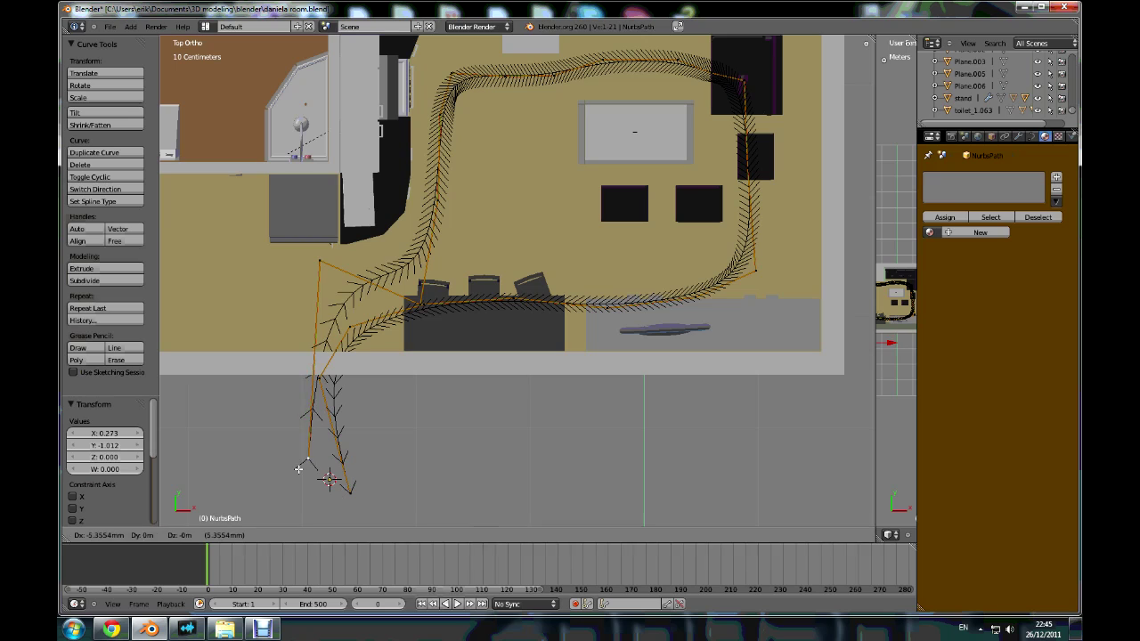
left_click(296, 492)
middle_click_drag(399, 478, 629, 359)
- Return to object mode and inspect the finished path from tilted and top-down views
key("KP_7")
key("Tab")
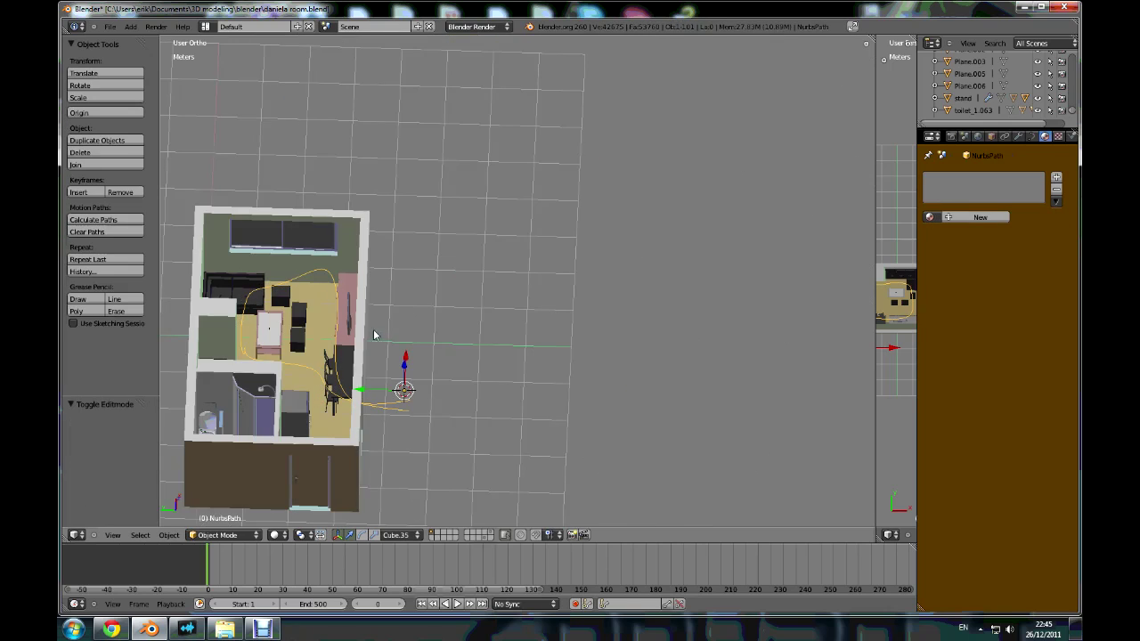
middle_click_drag(292, 384, 380, 302)
scroll(318, 460, "down", 3)
scroll(338, 436, "up", 6)
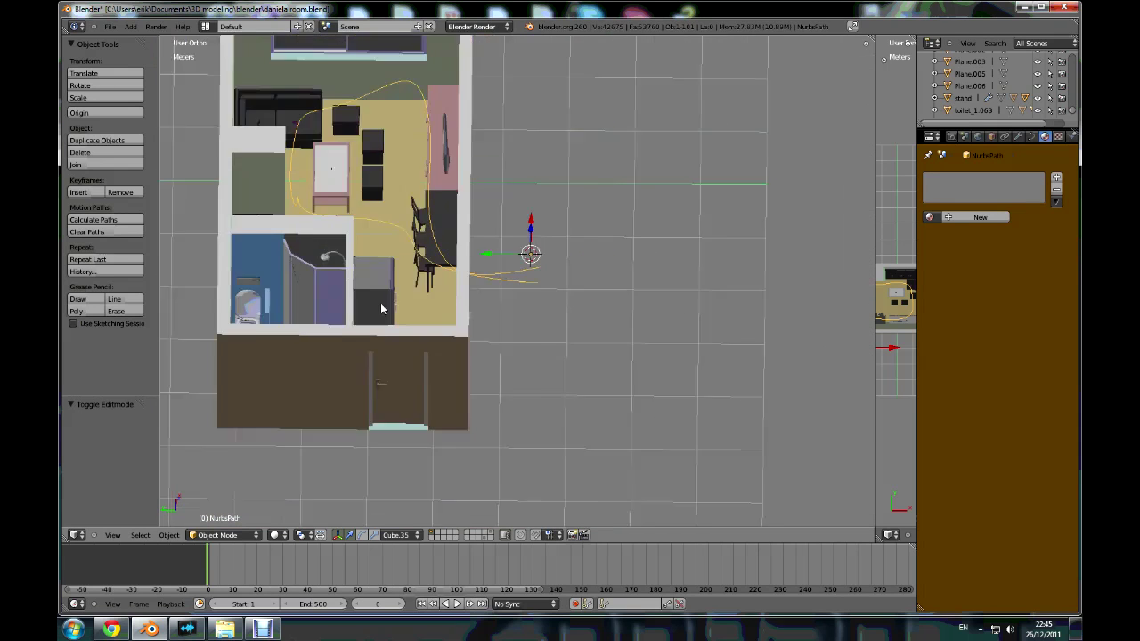
scroll(520, 325, "down", 2)
middle_click_drag(519, 325, 504, 299)
key("KP_7")
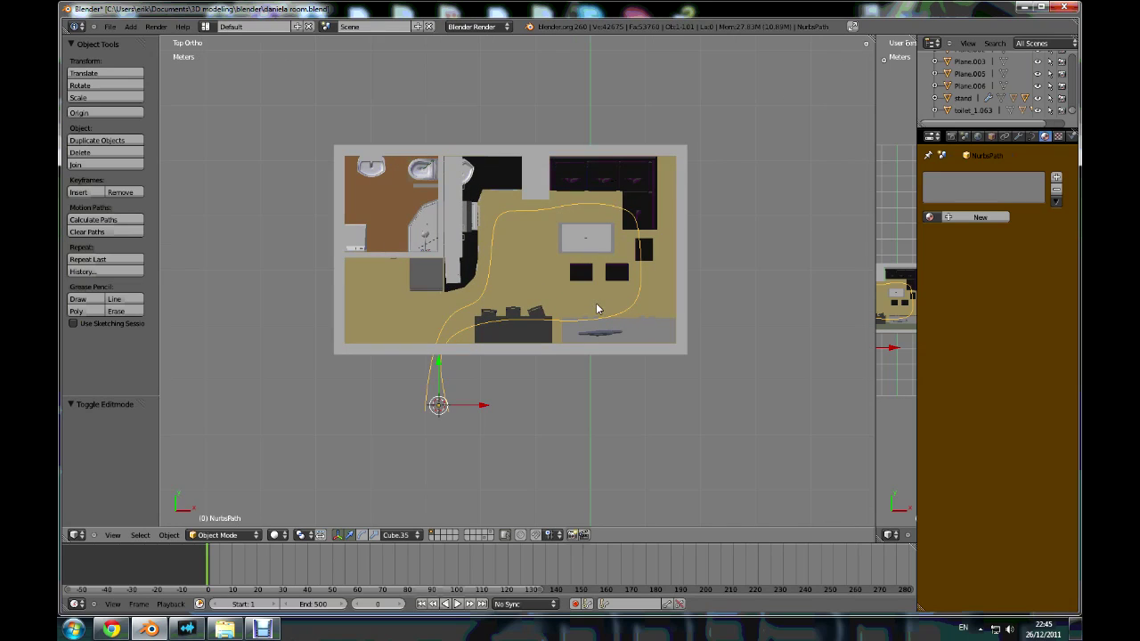
scroll(491, 381, "up", 1)
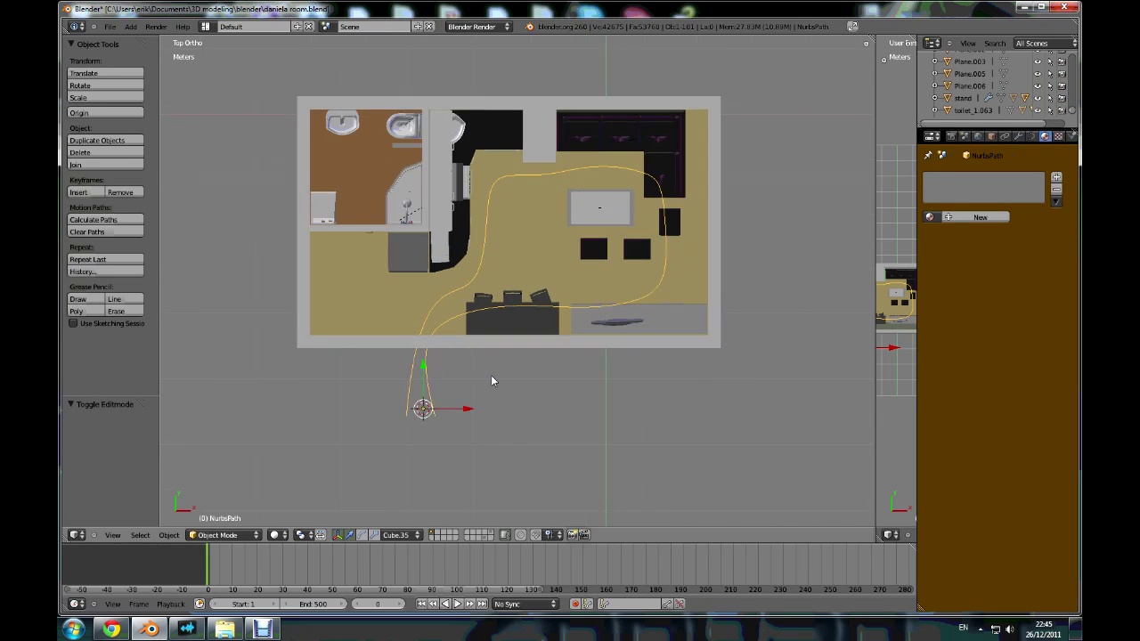
scroll(498, 388, "up", 2)
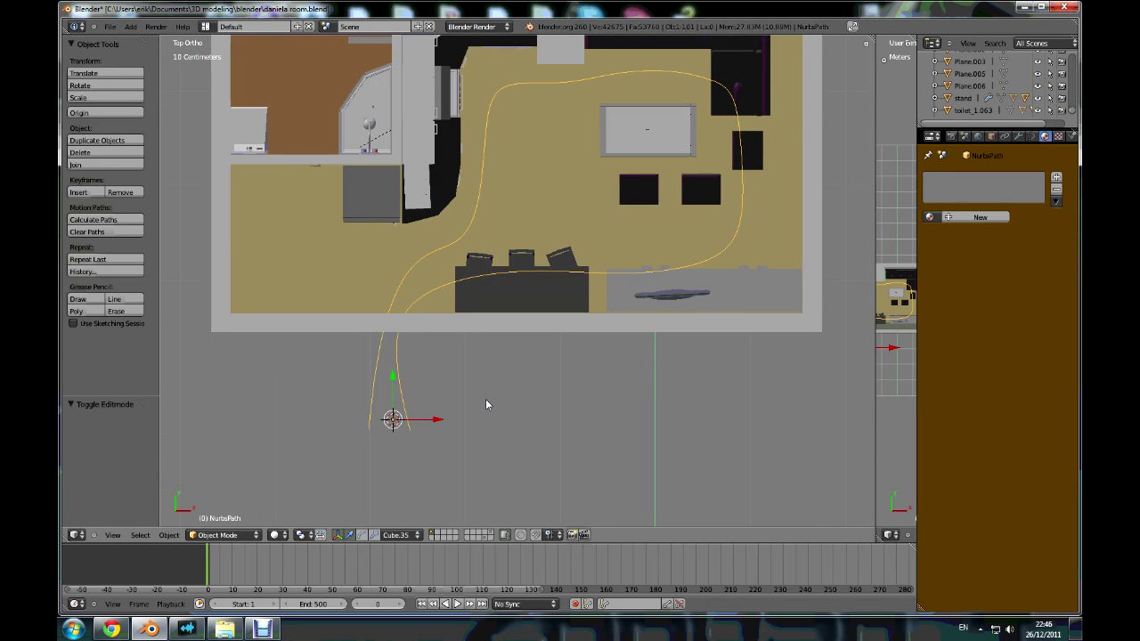
- Add a new camera and reduce its display size to 31.92cm
key("a")
key("shift+a")
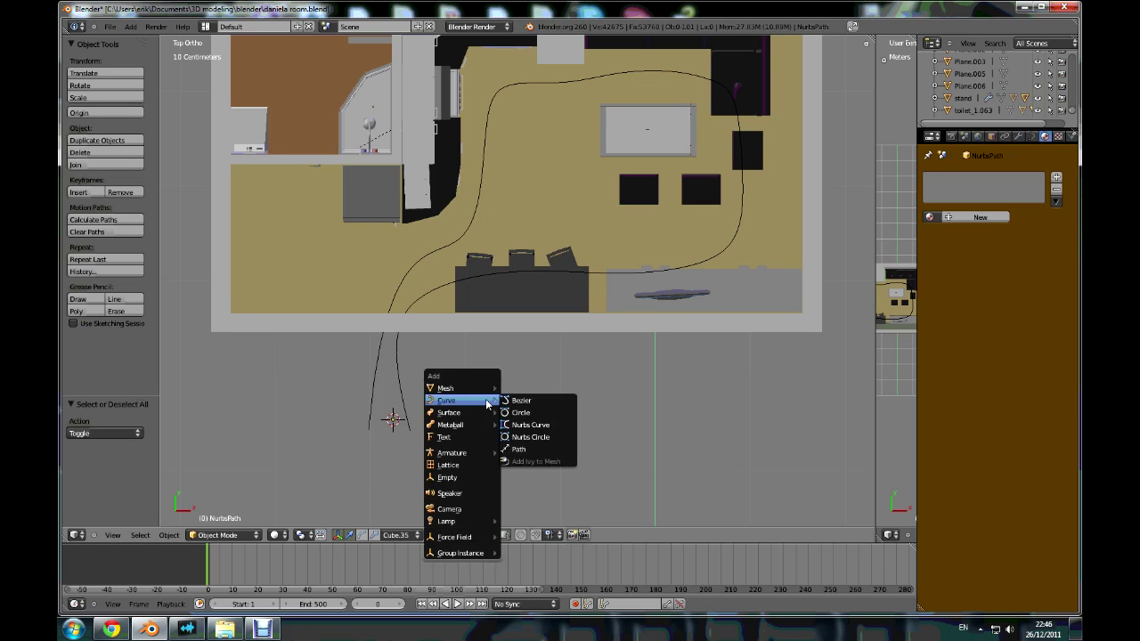
left_click(464, 512)
scroll(534, 419, "down", 5)
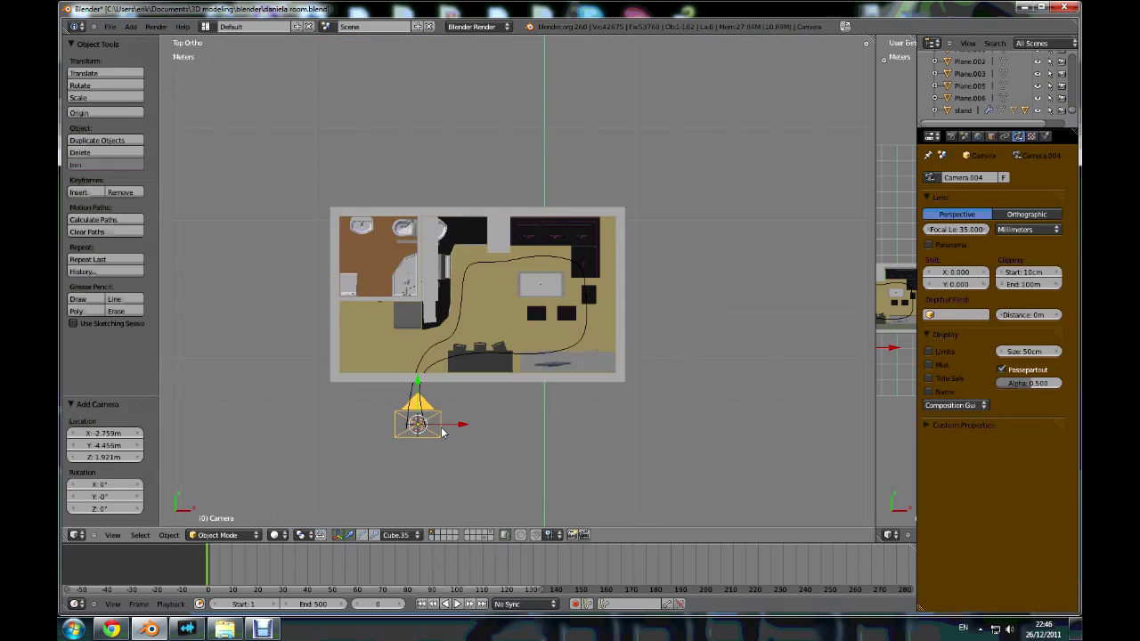
scroll(534, 420, "up", 6)
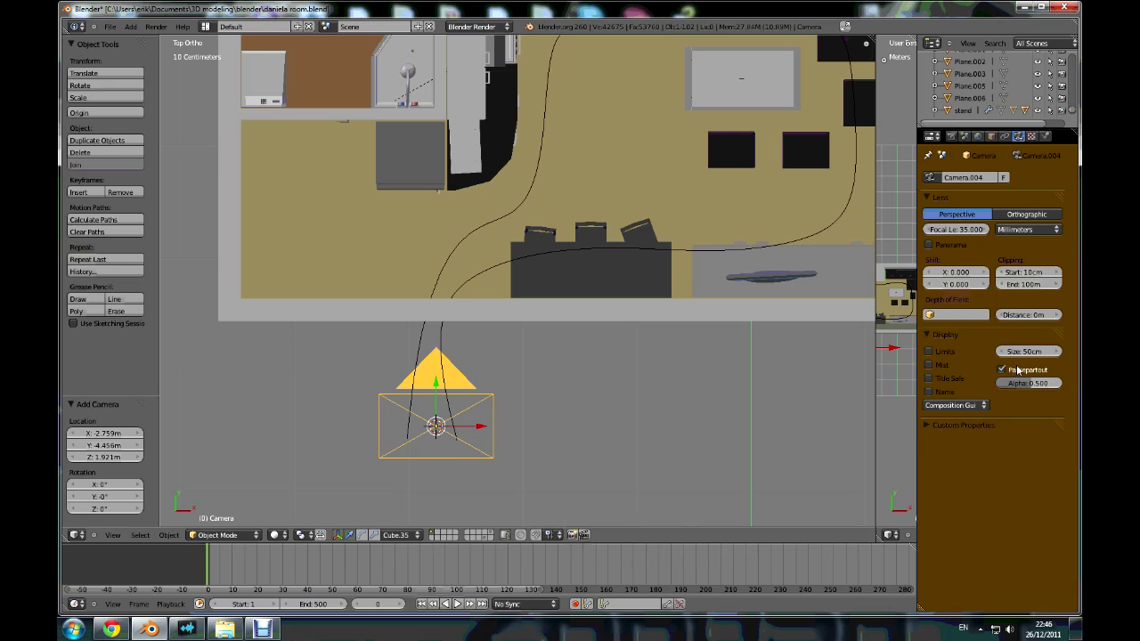
left_click_drag(1035, 352, 1024, 357)
scroll(491, 410, "down", 3)
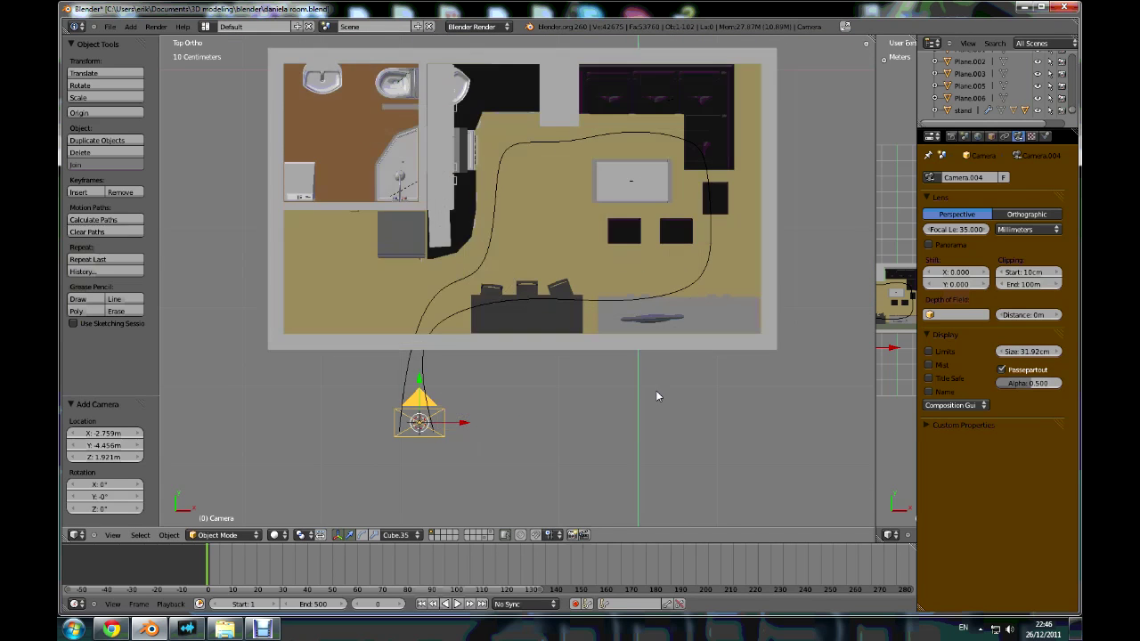
scroll(560, 334, "down", 3)
- Check the front wall and path start in top view, then select the new camera
right_click(559, 337)
middle_click_drag(559, 338, 522, 364)
right_click(480, 341)
scroll(541, 313, "up", 2)
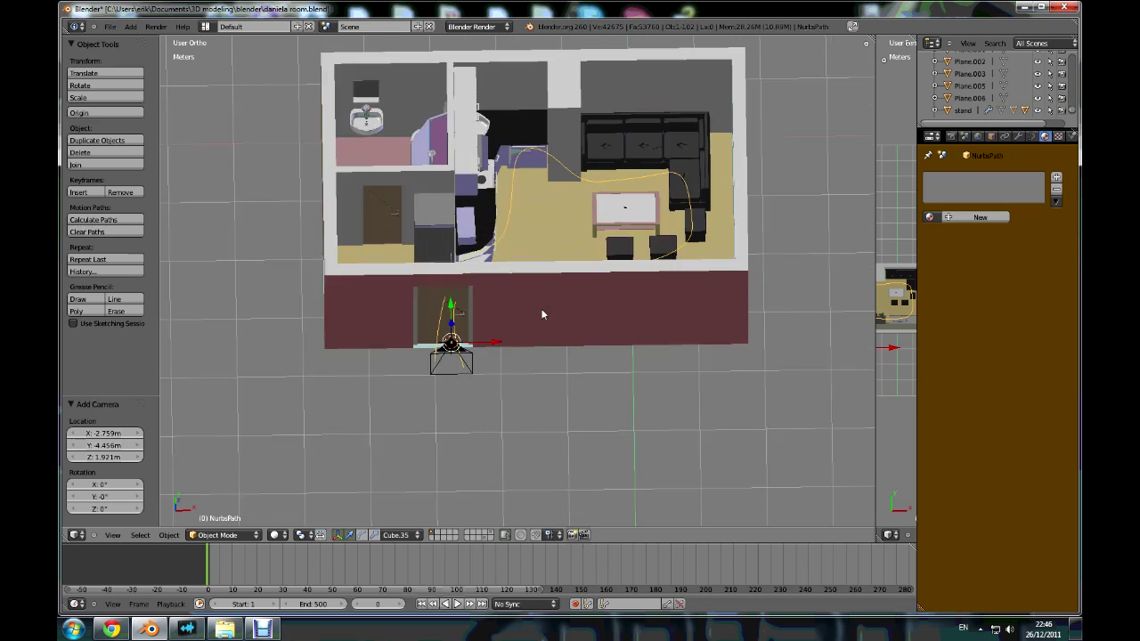
key("KP_7")
scroll(534, 349, "down", 3)
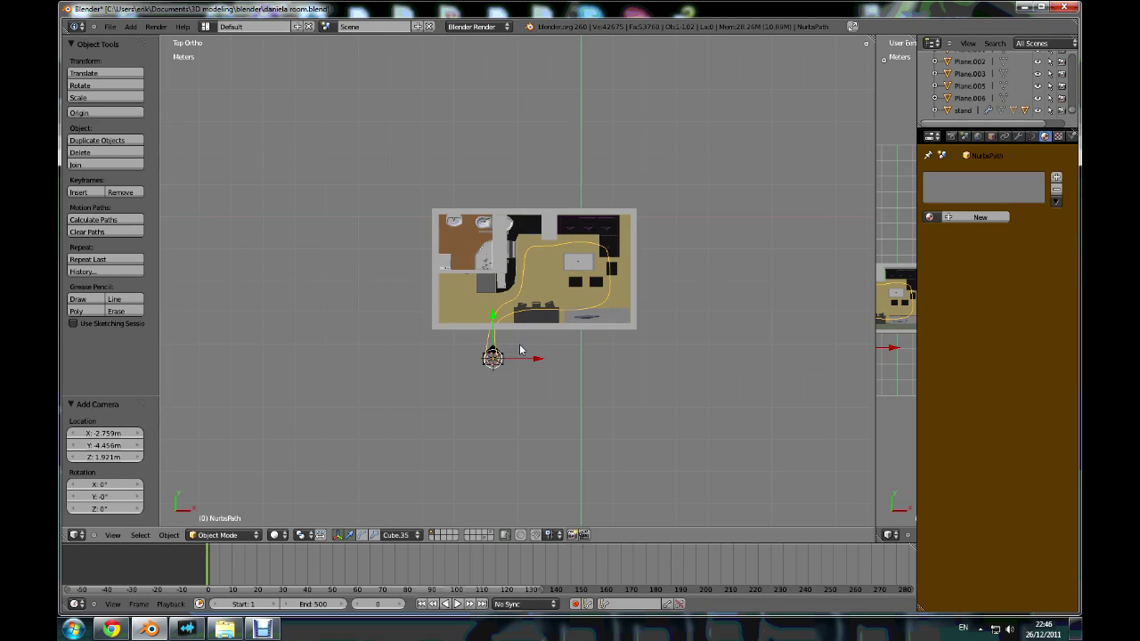
scroll(517, 352, "up", 6)
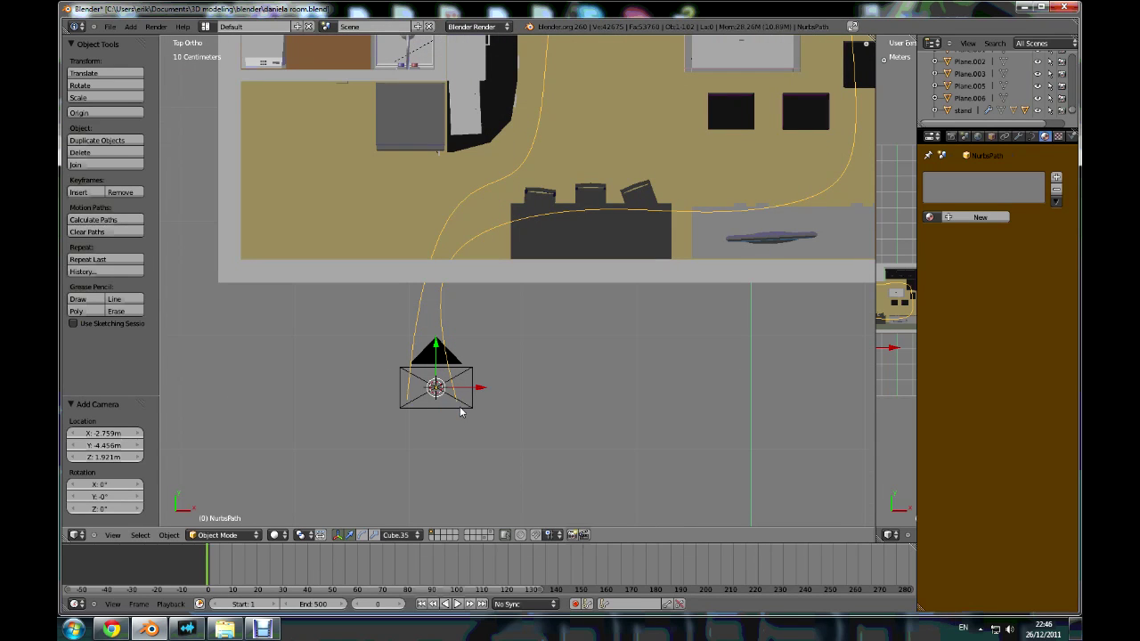
scroll(460, 412, "down", 5)
scroll(507, 376, "up", 4)
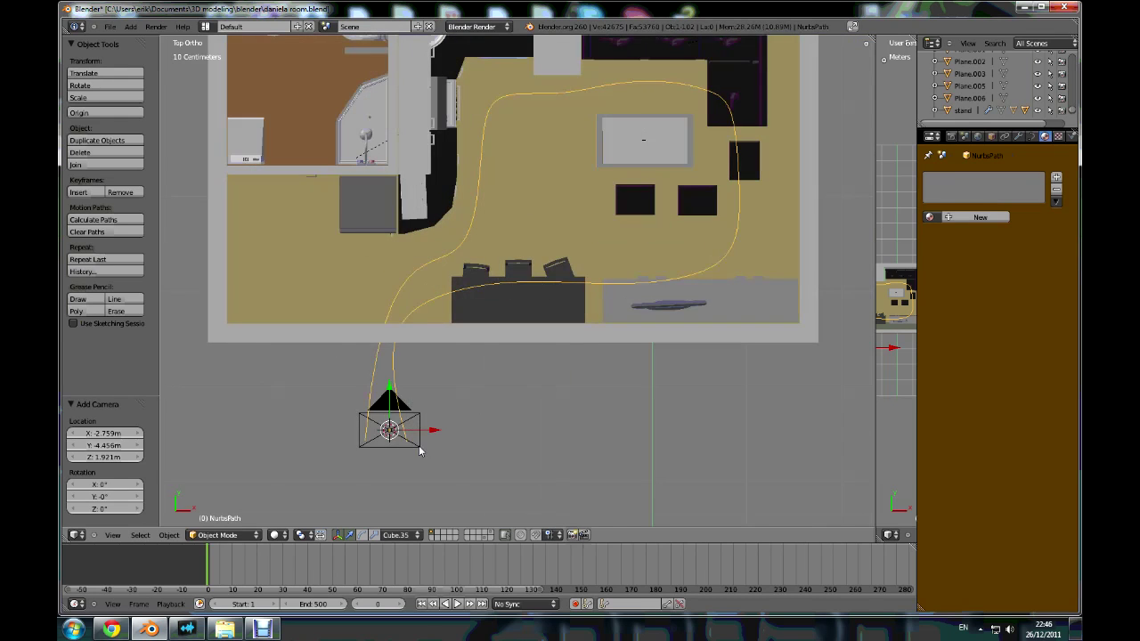
right_click(383, 449)
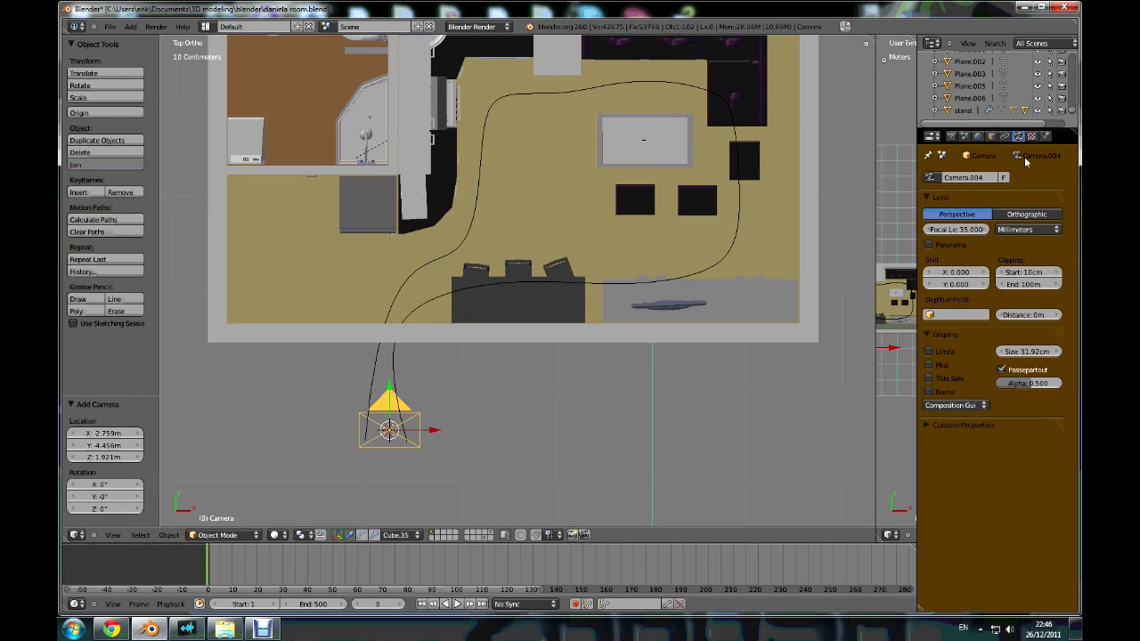
- Add a Follow Path constraint to the camera
left_click(1004, 138)
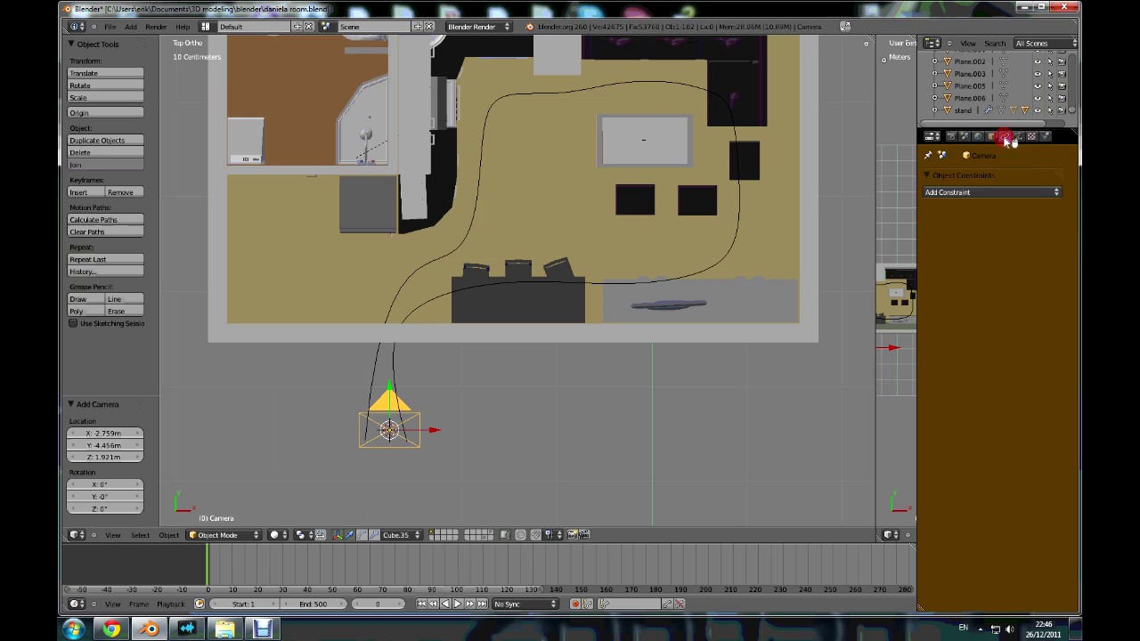
left_click(1055, 193)
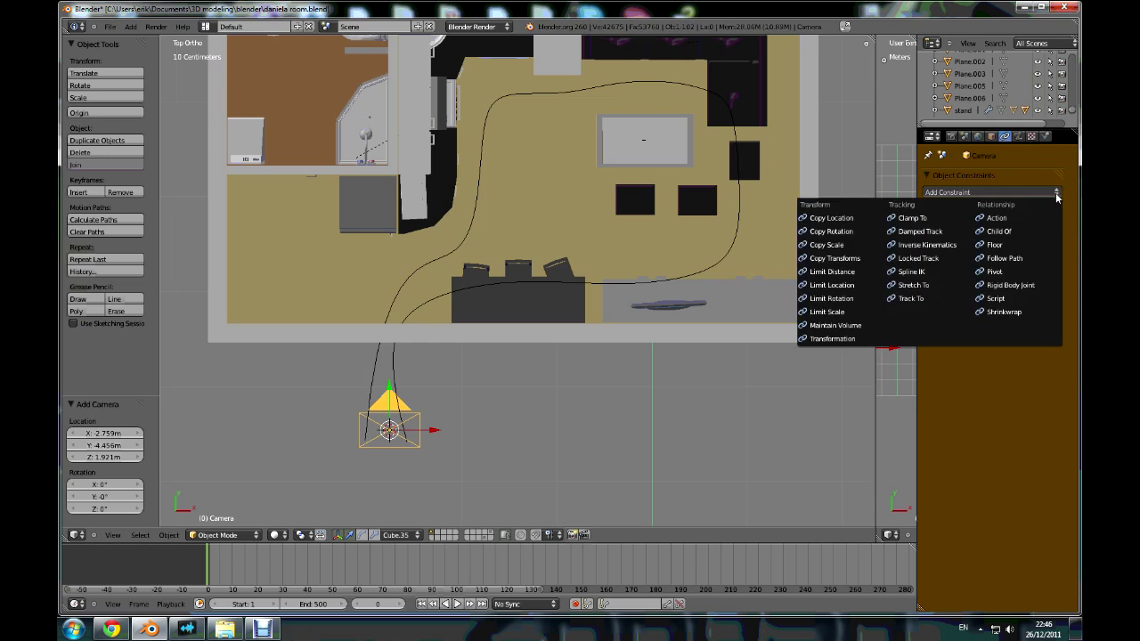
left_click(1004, 260)
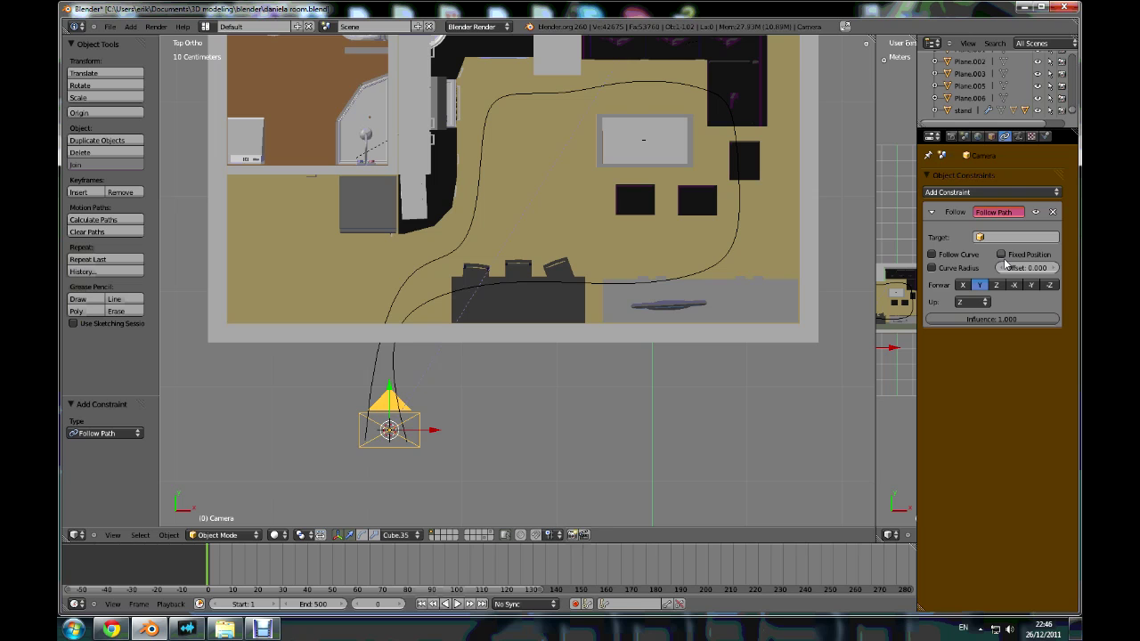
scroll(730, 272, "down", 4)
scroll(702, 181, "up", 5)
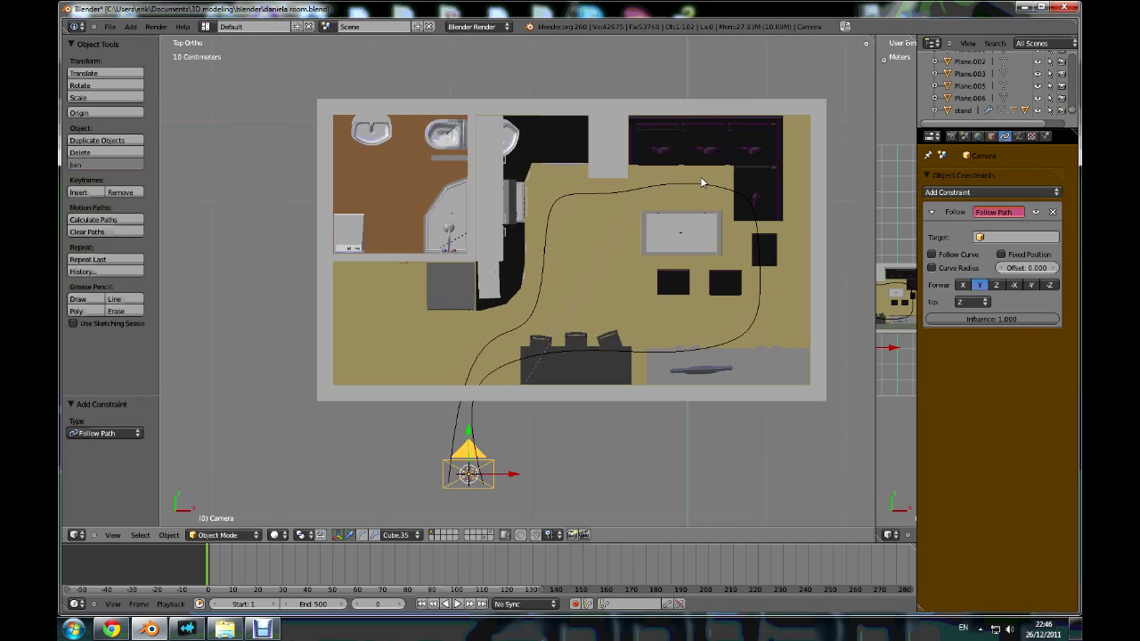
key("z")
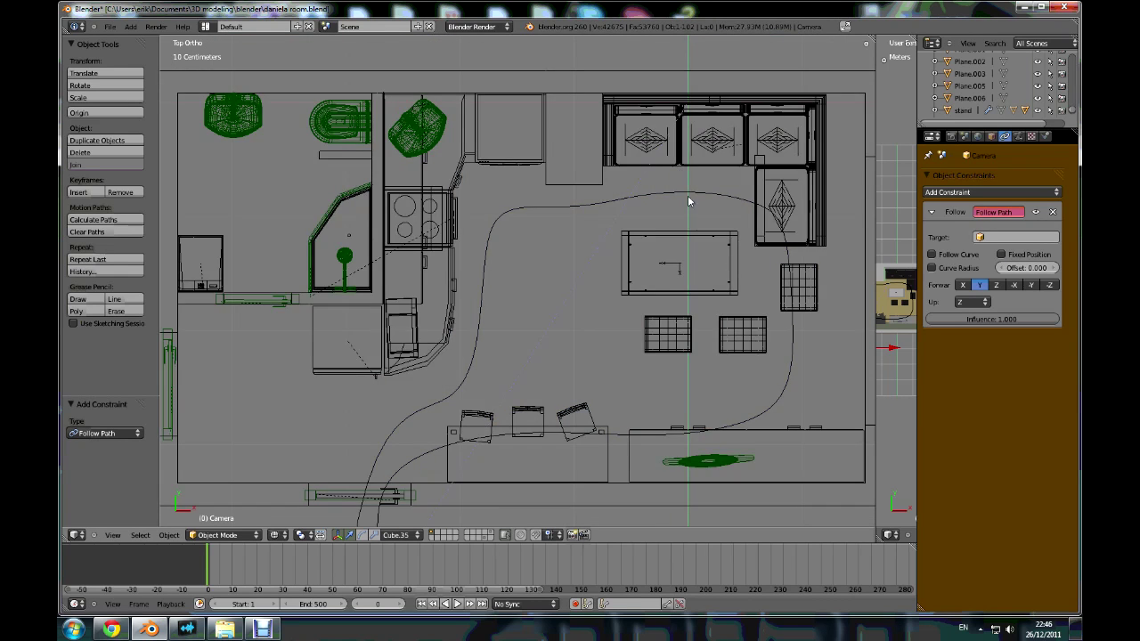
scroll(687, 118, "up", 2)
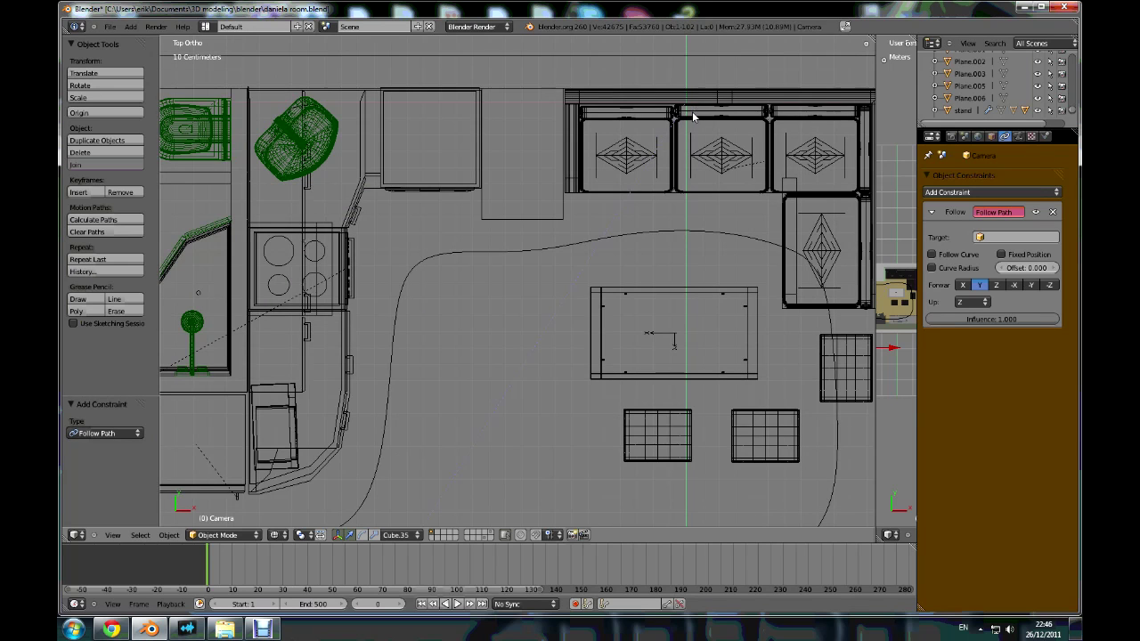
scroll(691, 115, "up", 4)
scroll(689, 185, "down", 8)
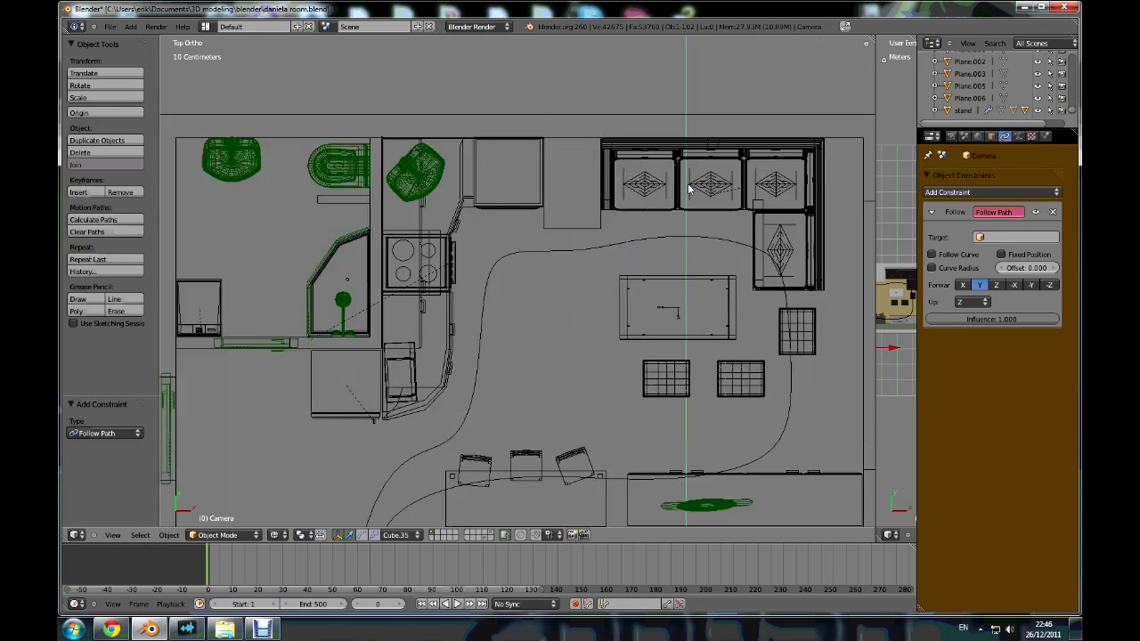
key("alt+z")
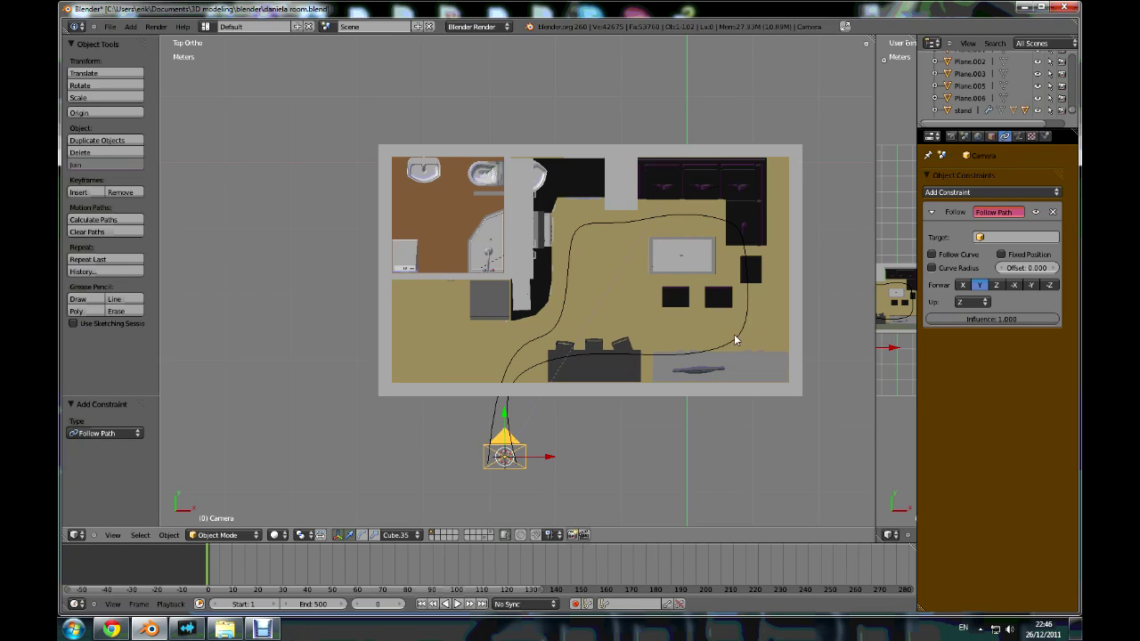
- Set the Follow Path target to NurbsPath and start moving the camera toward the path start
left_click(1002, 237)
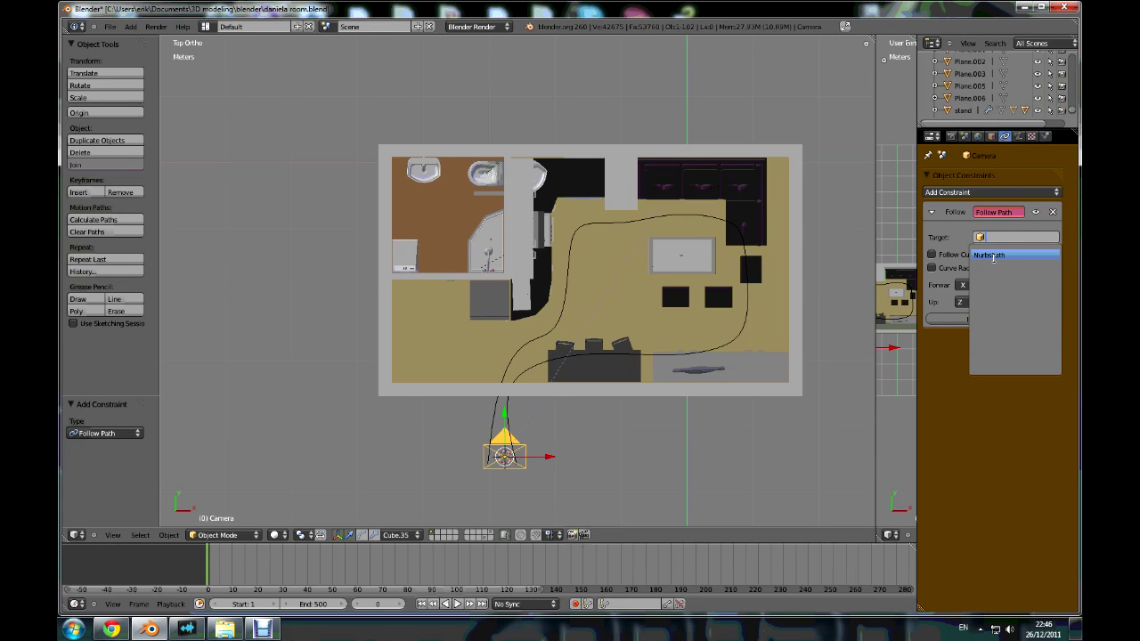
left_click(993, 255)
scroll(687, 392, "down", 7)
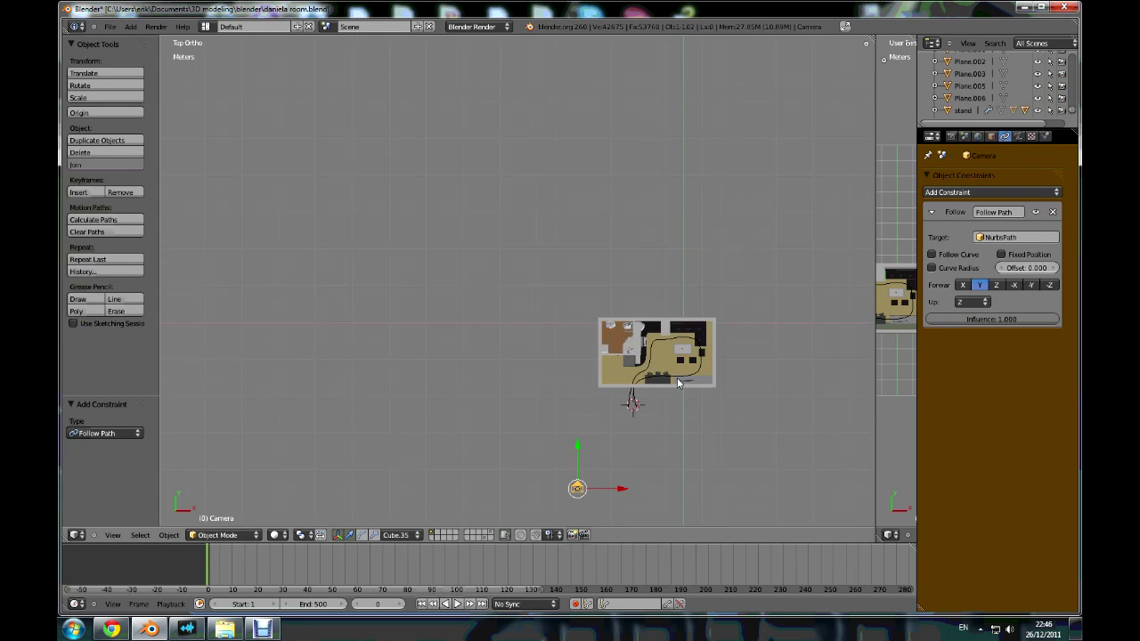
scroll(596, 512, "up", 4)
scroll(734, 360, "up", 2)
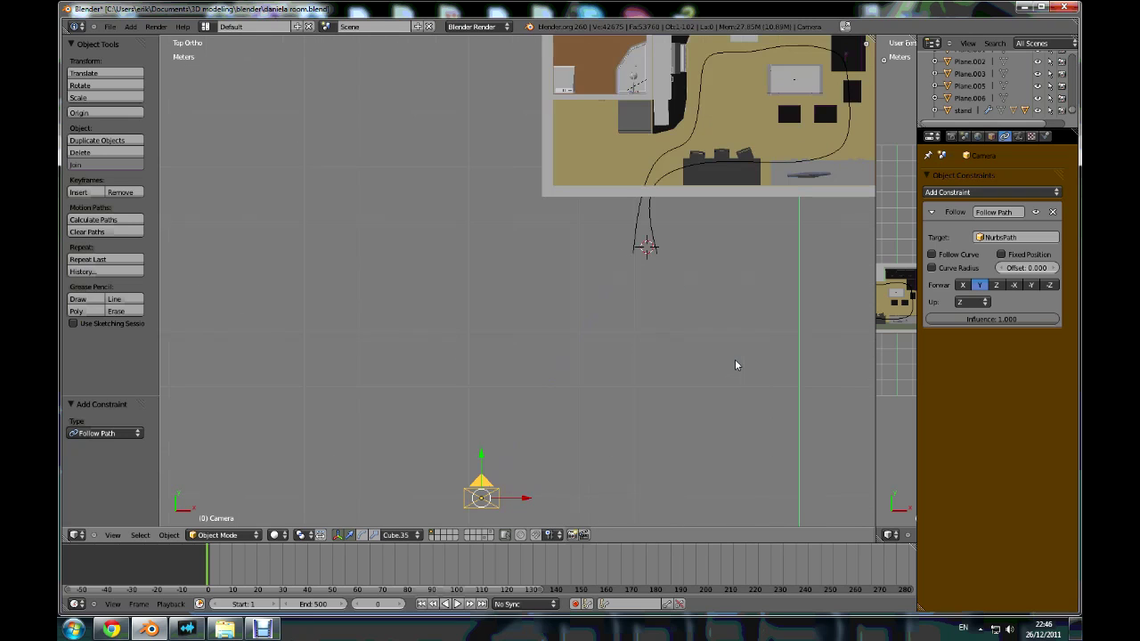
key("g")
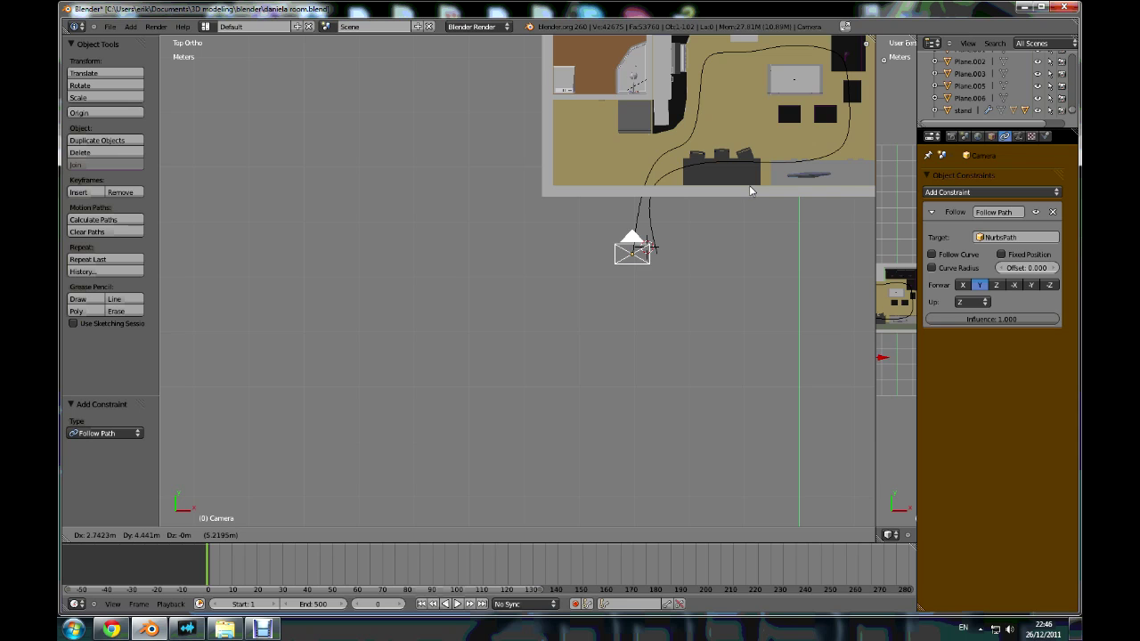
- Place the camera at the path start and lower it 1.897 m along Z
left_click(744, 194)
middle_click_drag(745, 202, 677, 242)
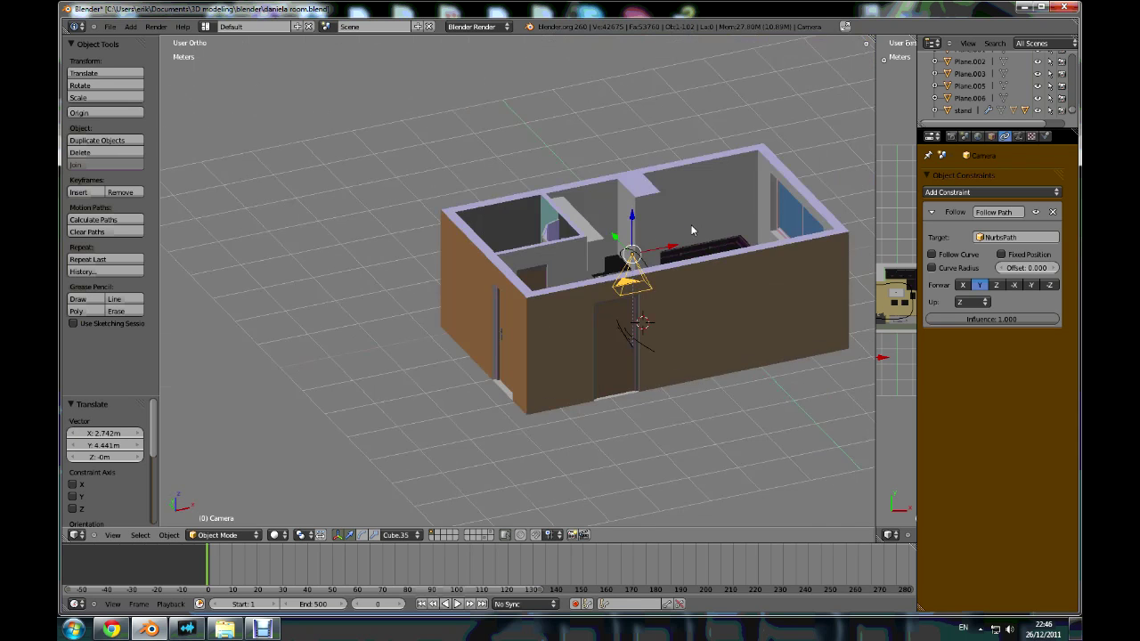
scroll(649, 249, "up", 4)
middle_click_drag(648, 376, 656, 318)
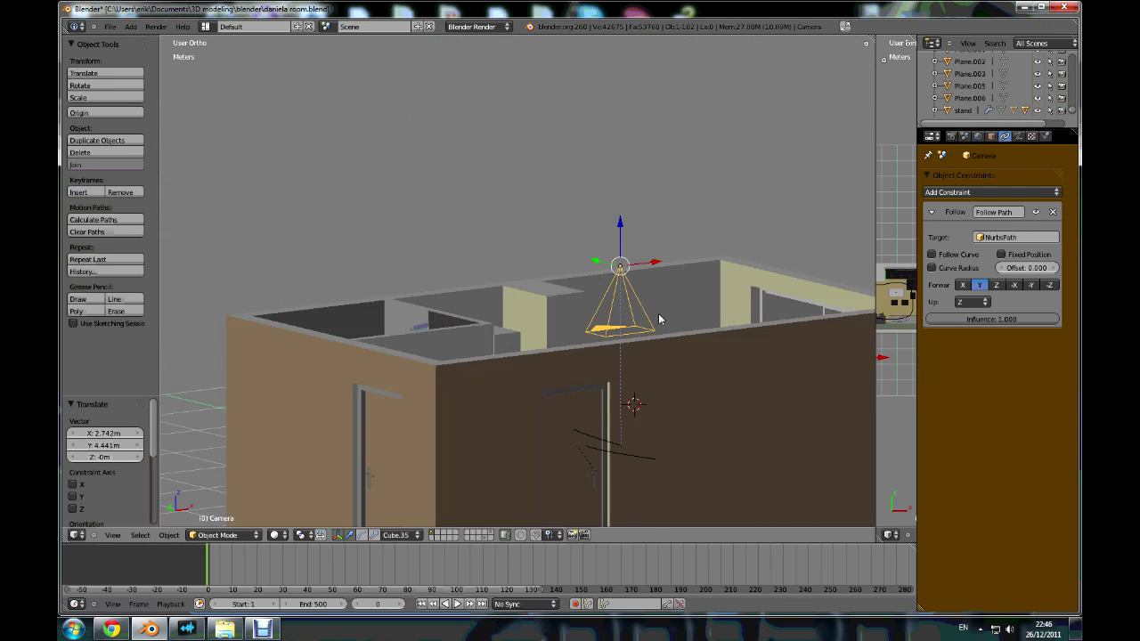
left_click_drag(620, 222, 624, 403)
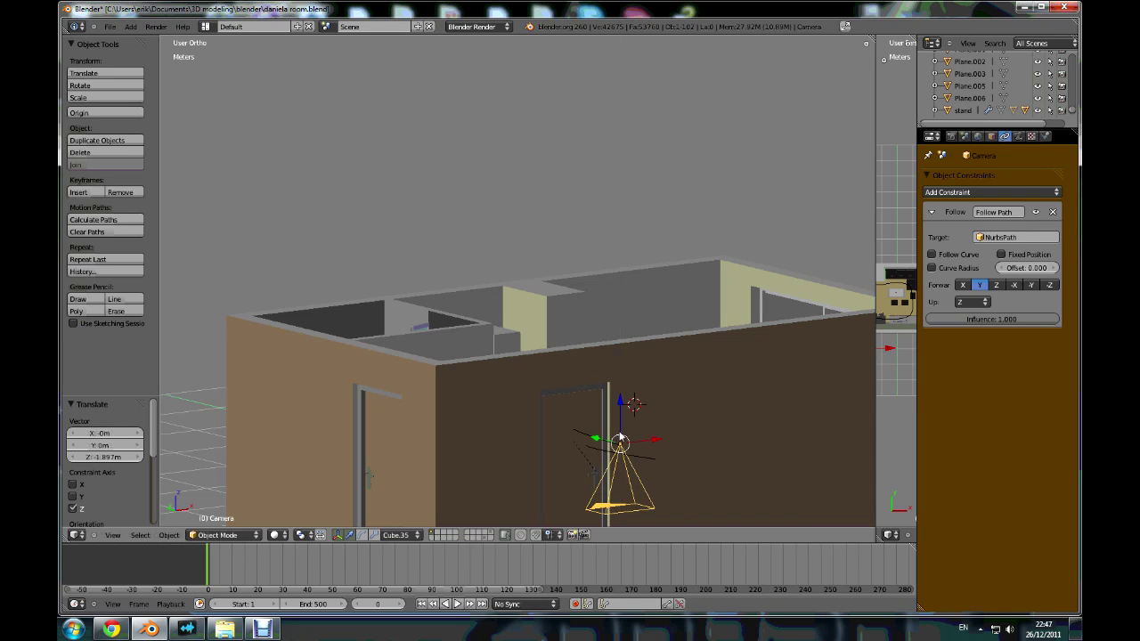
scroll(642, 522, "up", 2)
scroll(679, 350, "up", 2)
middle_click_drag(679, 350, 652, 416)
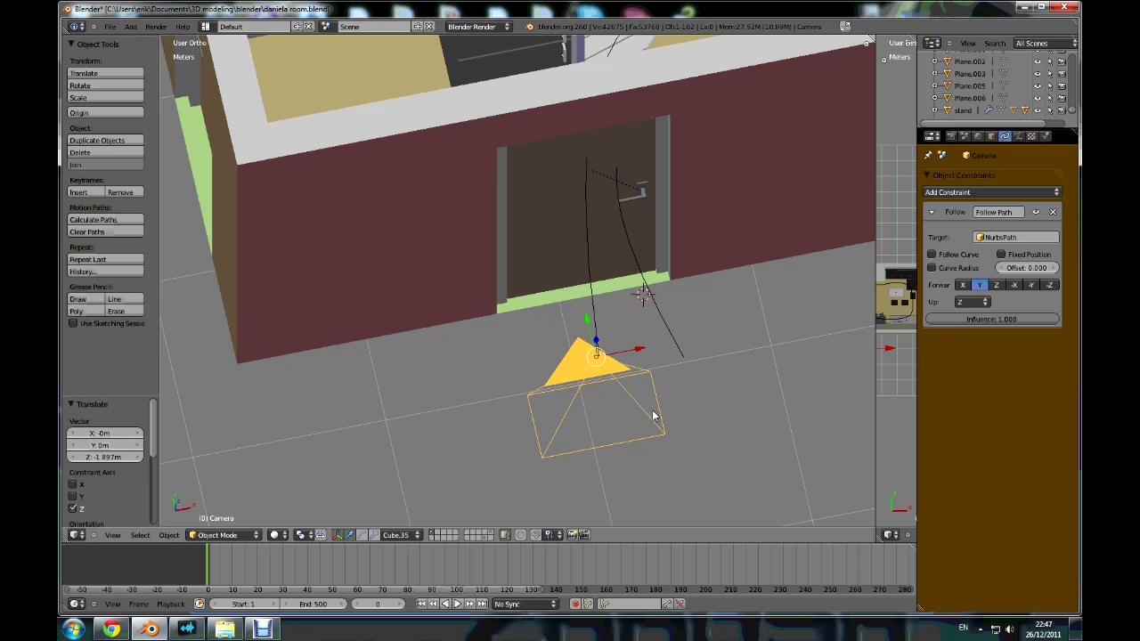
- Switch to top view and zoom in to check the camera at the path start
key("KP_7")
scroll(802, 367, "up", 5)
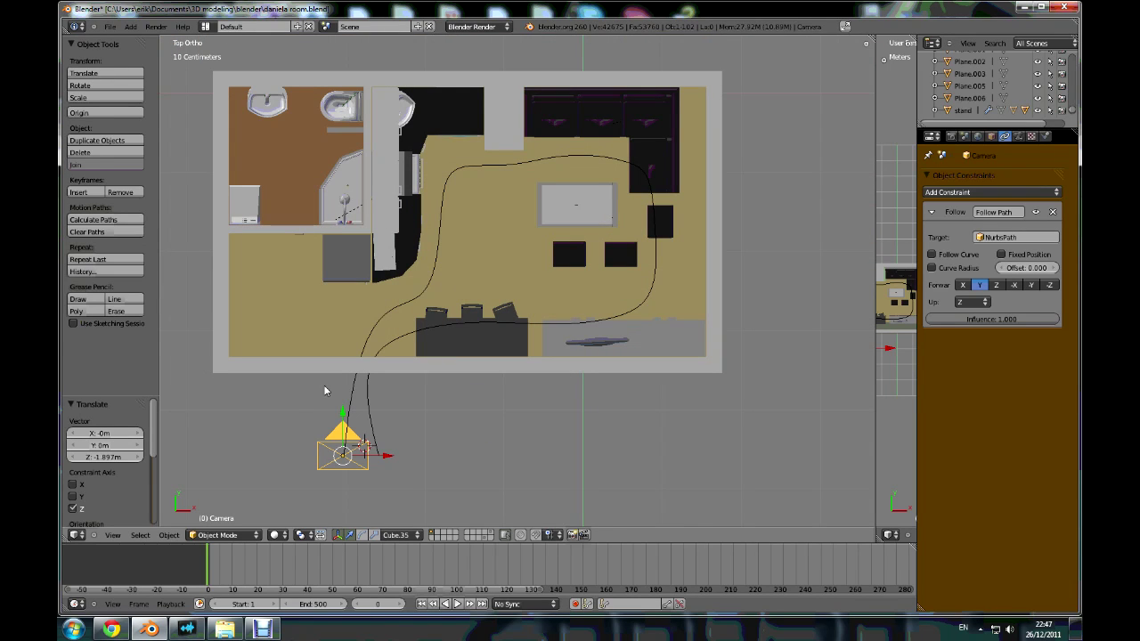
scroll(300, 406, "up", 1)
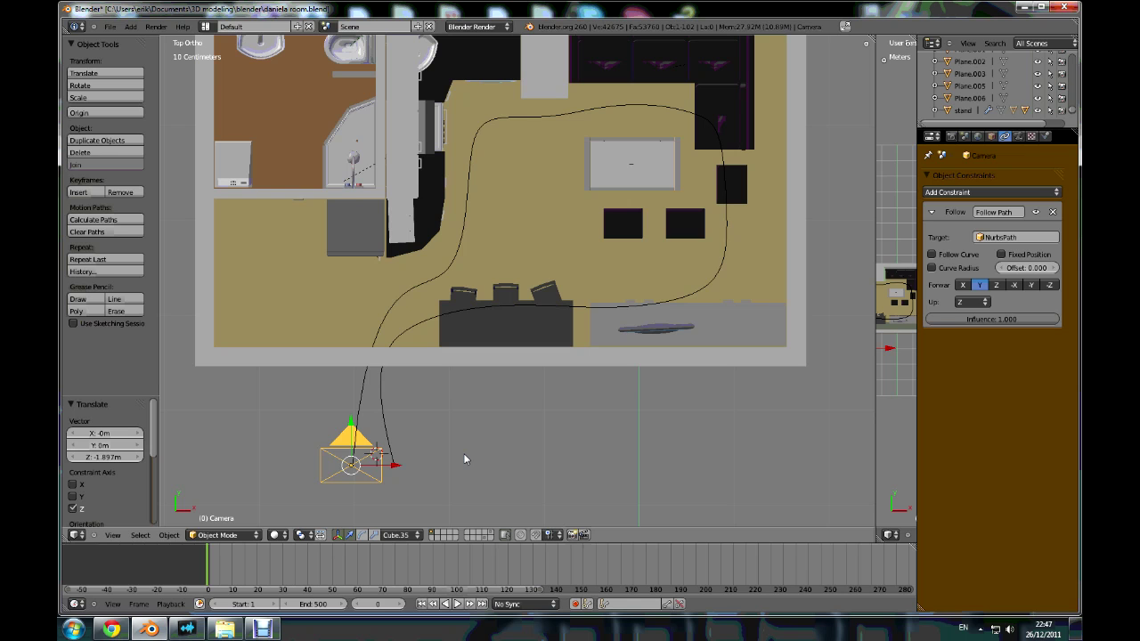
scroll(465, 458, "down", 3)
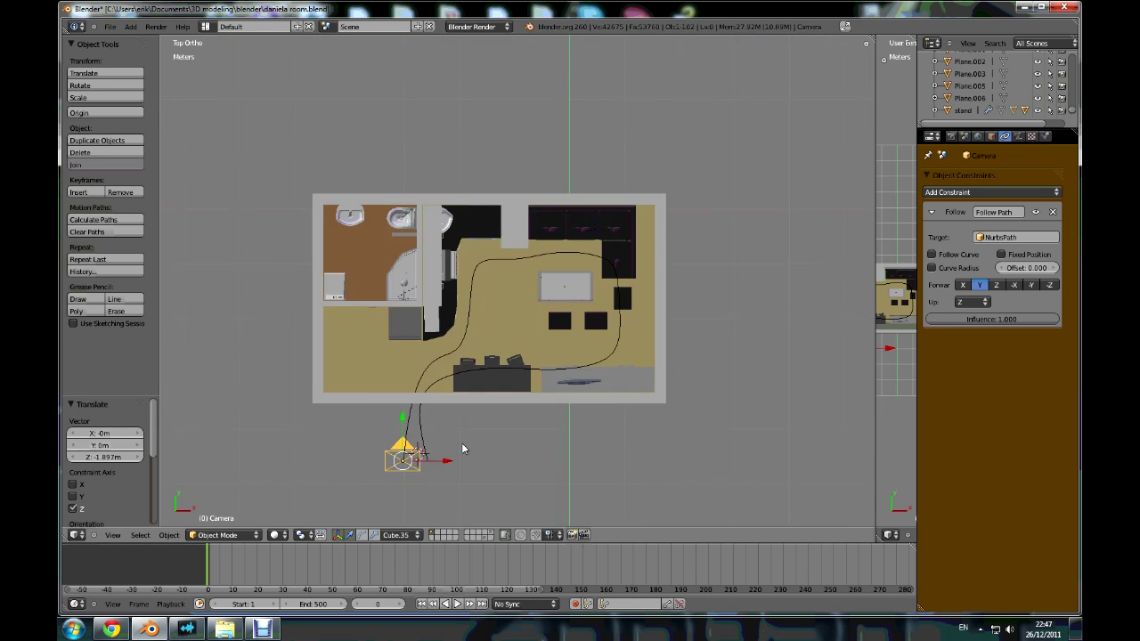
scroll(462, 447, "up", 2)
scroll(456, 431, "up", 1)
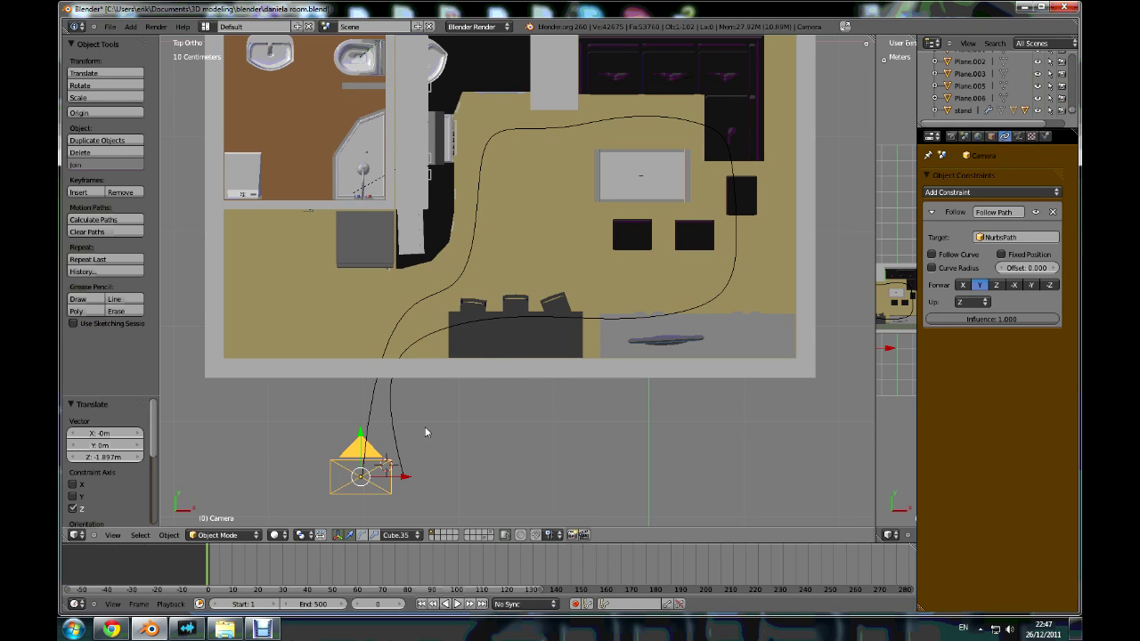
scroll(425, 426, "down", 2)
scroll(428, 437, "up", 1)
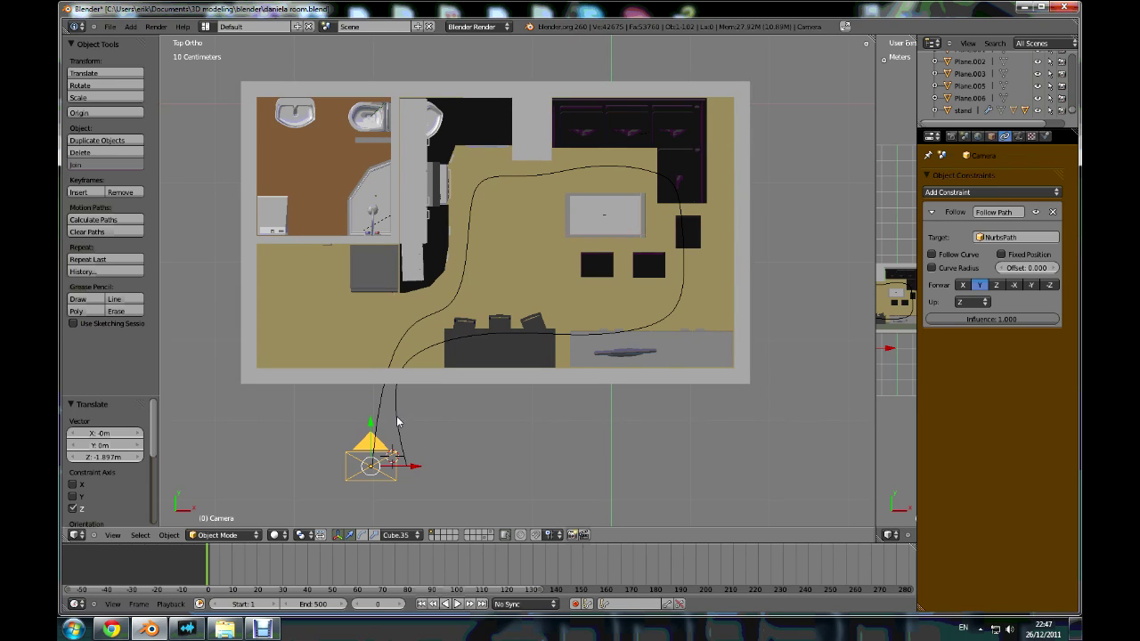
- Select the NurbsPath, show its Curve Data settings and preview the camera motion with Alt+A
right_click(396, 418)
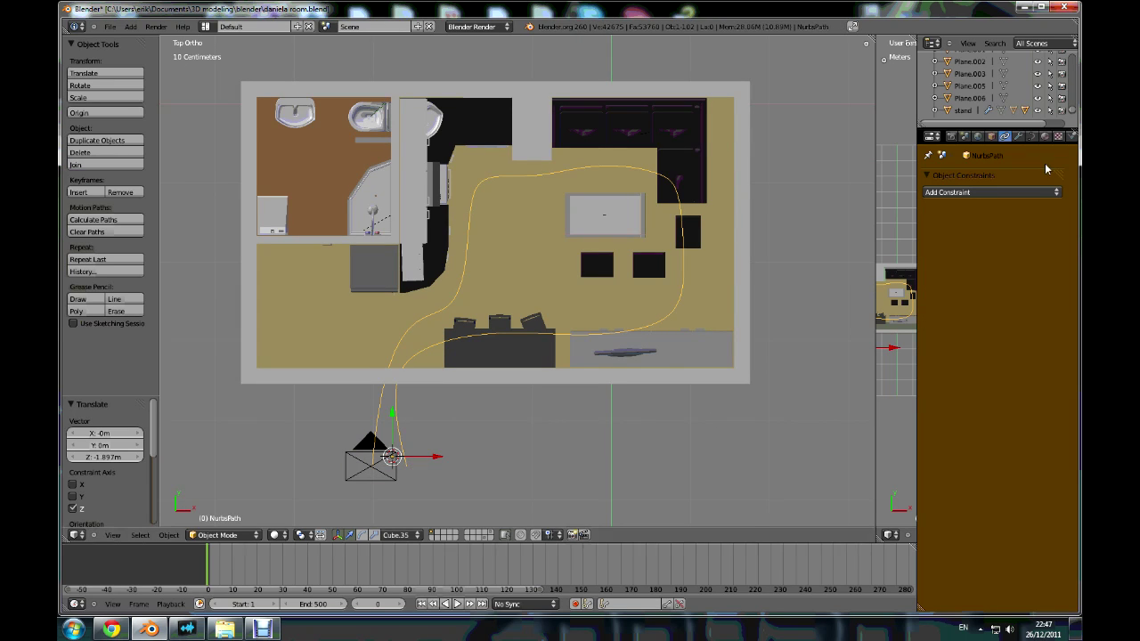
left_click(1032, 136)
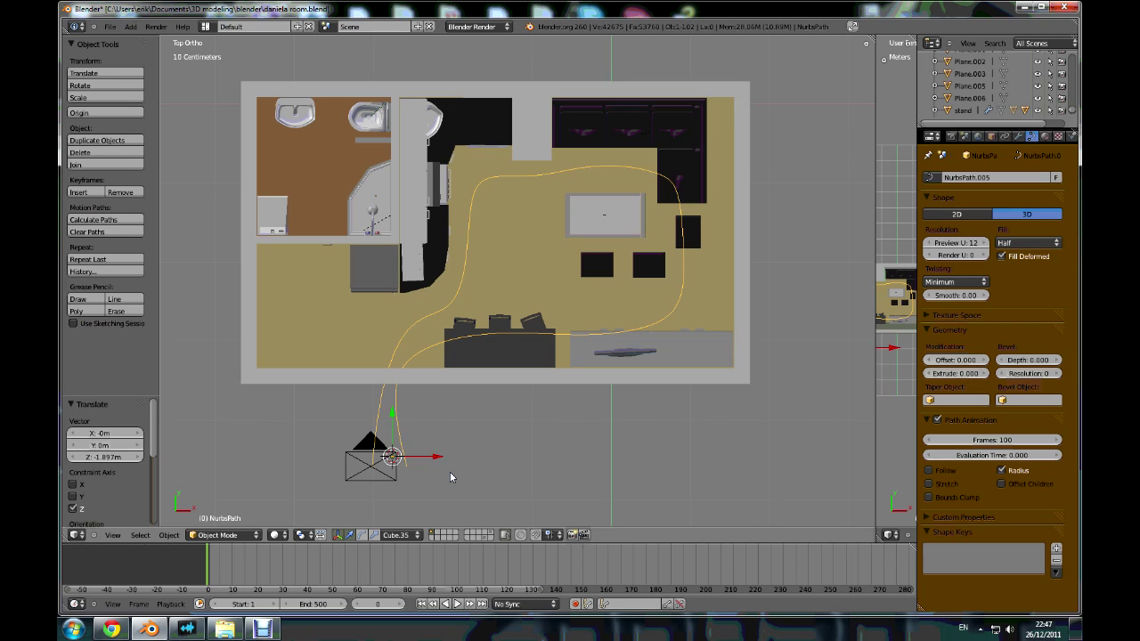
key("alt+a")
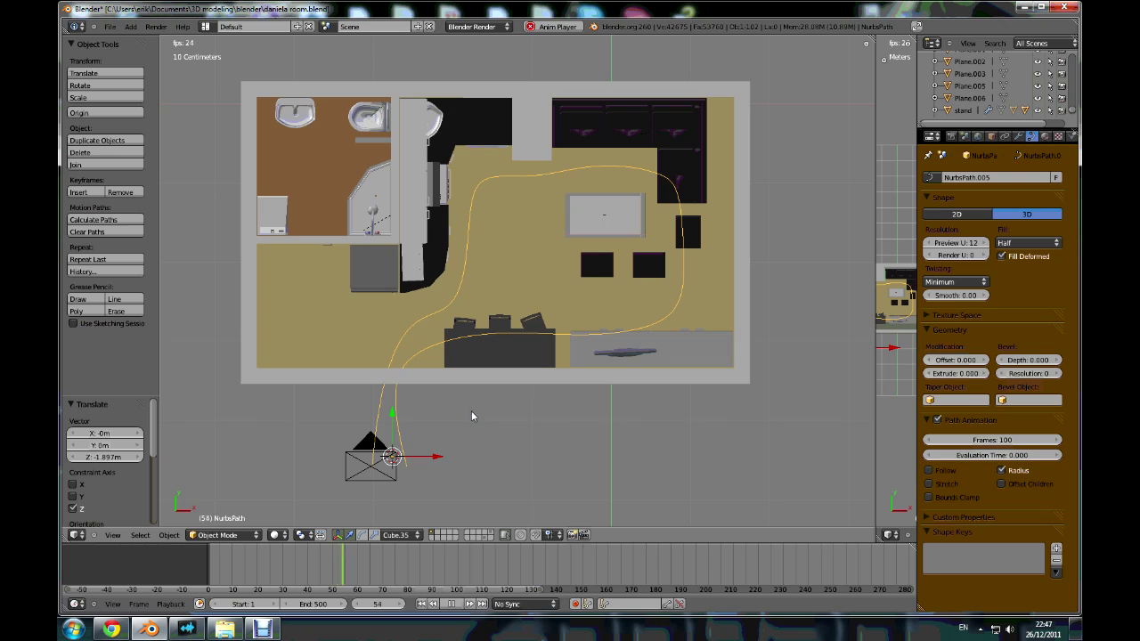
key("Tab")
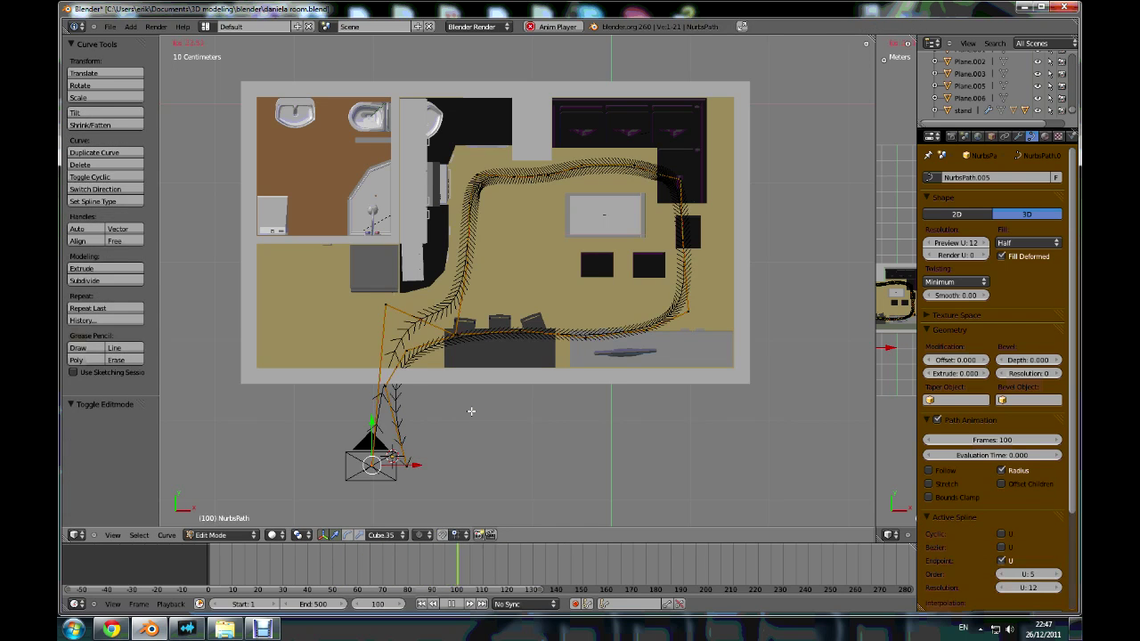
key("Tab")
key("Escape")
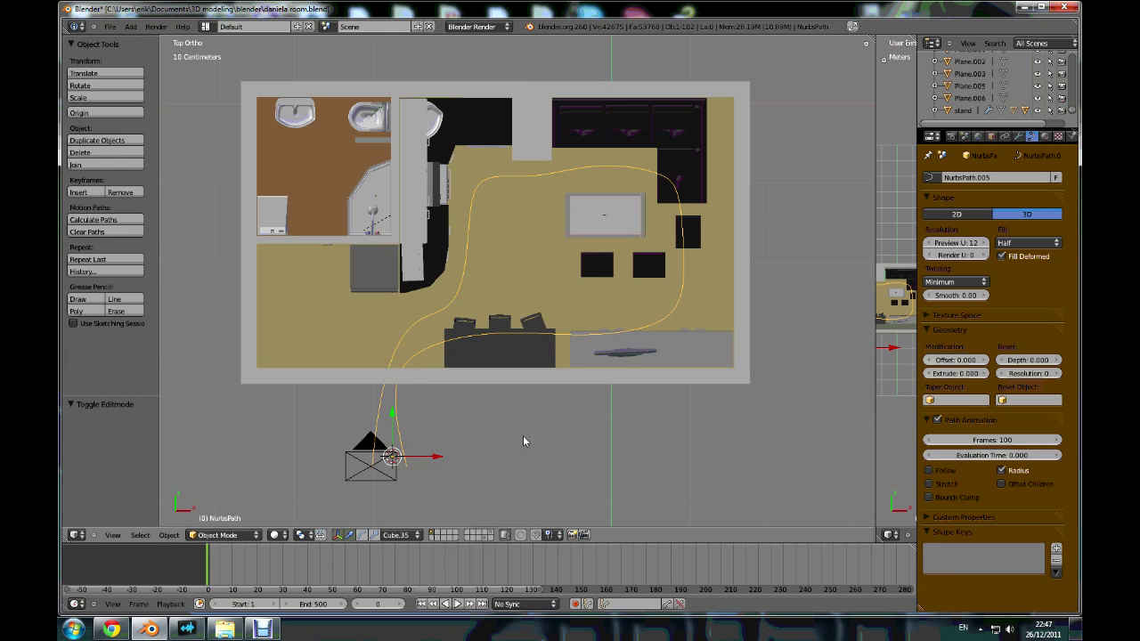
scroll(403, 445, "up", 2)
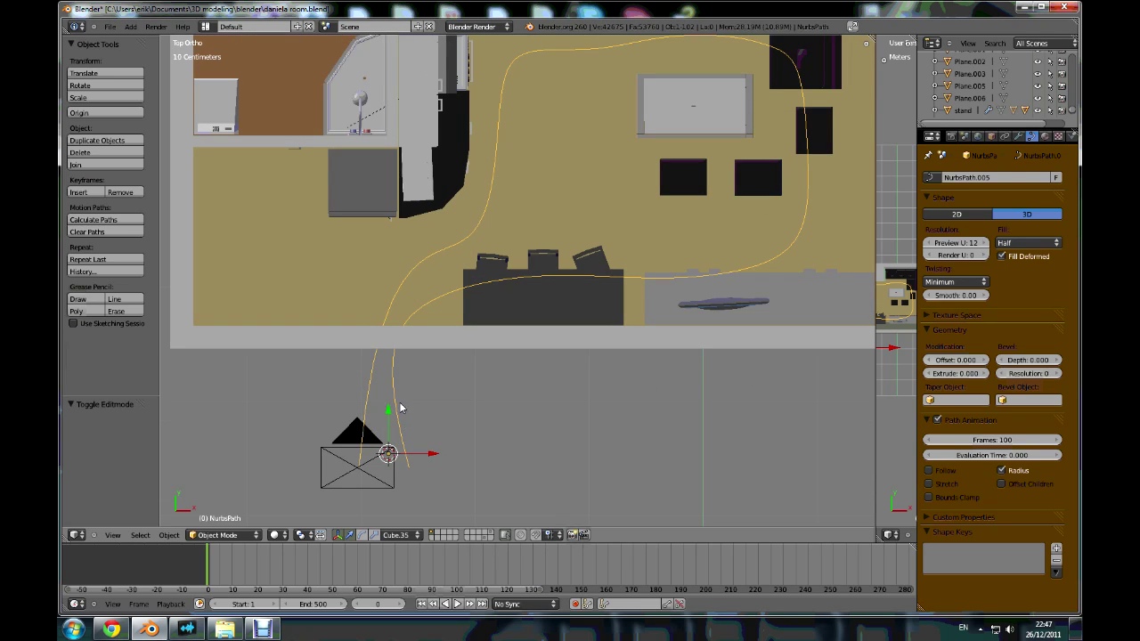
- Set the Path Animation Frames to 500
left_click(1018, 440)
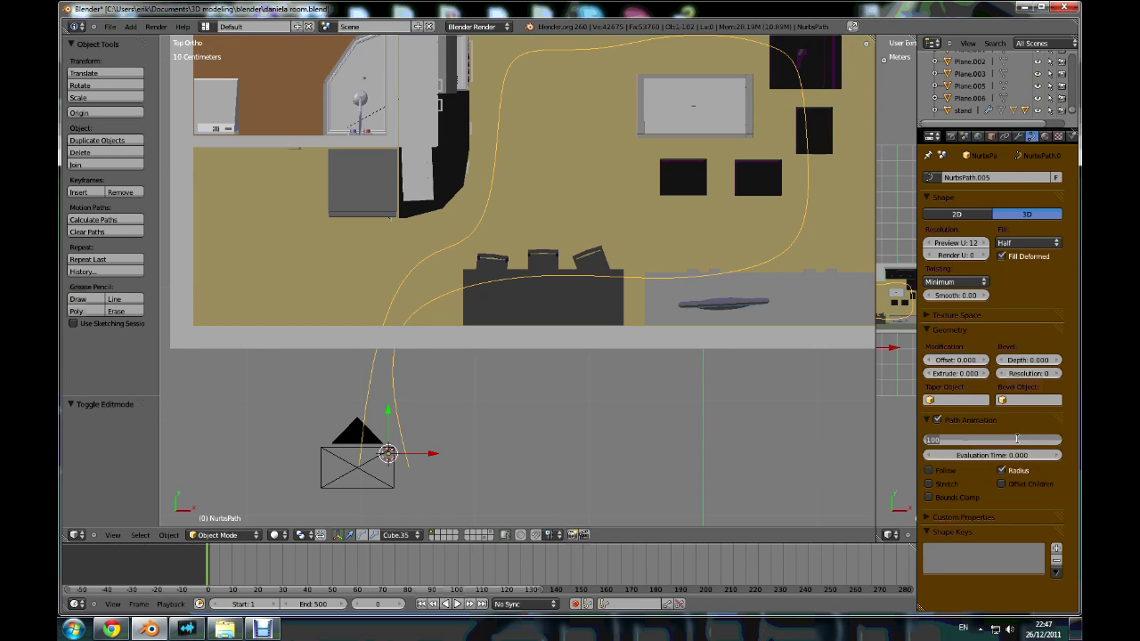
type("500")
key("Return")
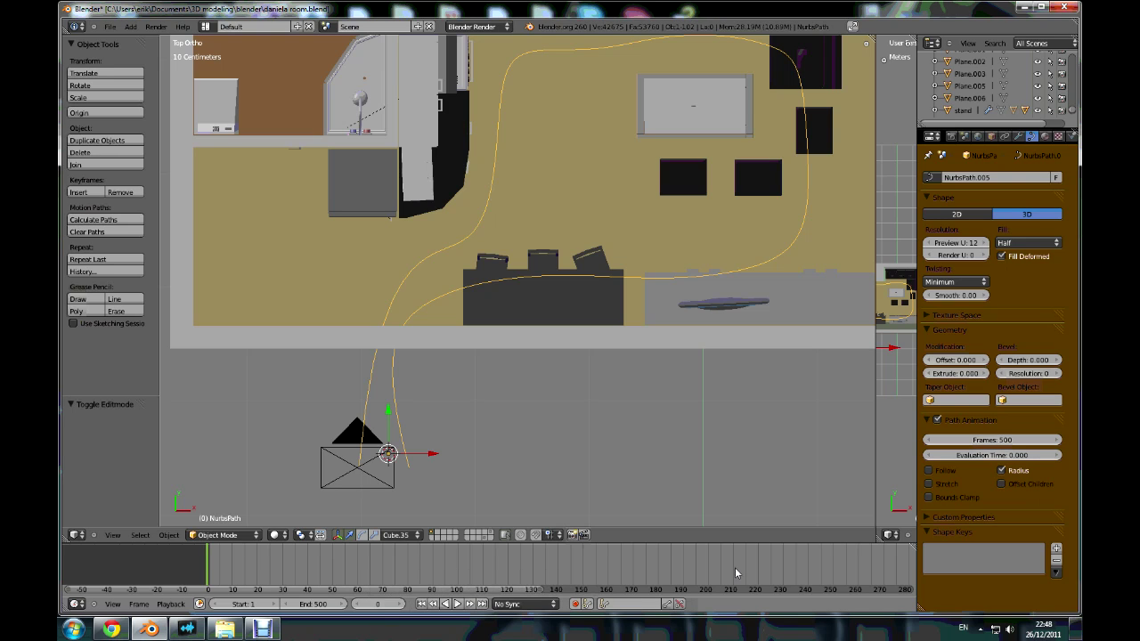
- Keyframe Evaluation Time at frame 0, then jump to frame 500
right_click(999, 459)
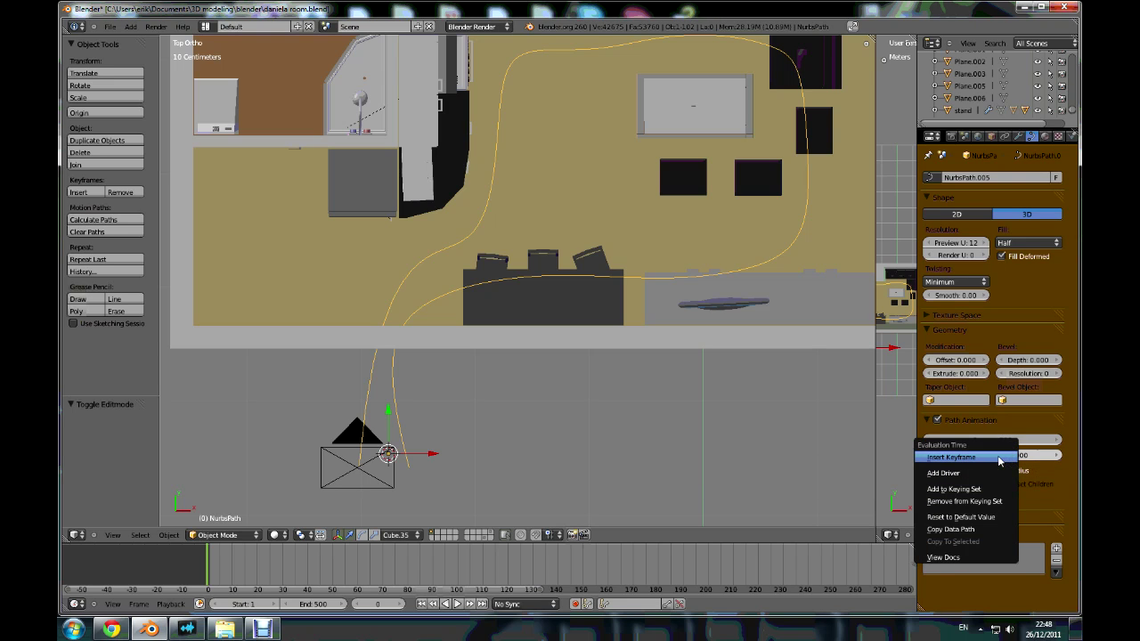
left_click(993, 459)
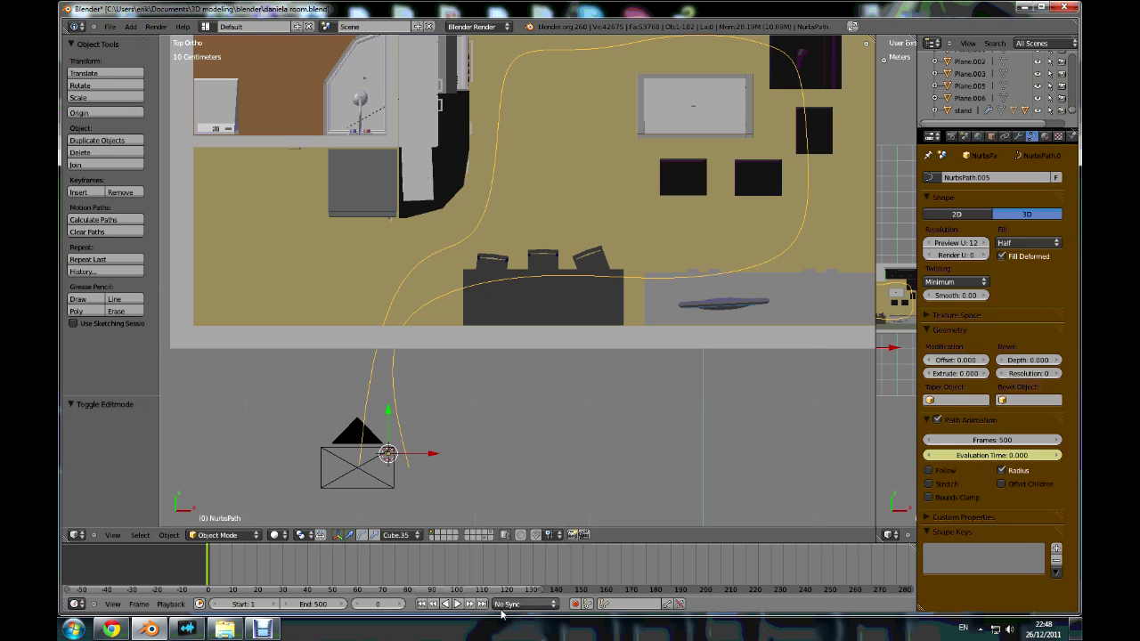
left_click(381, 604)
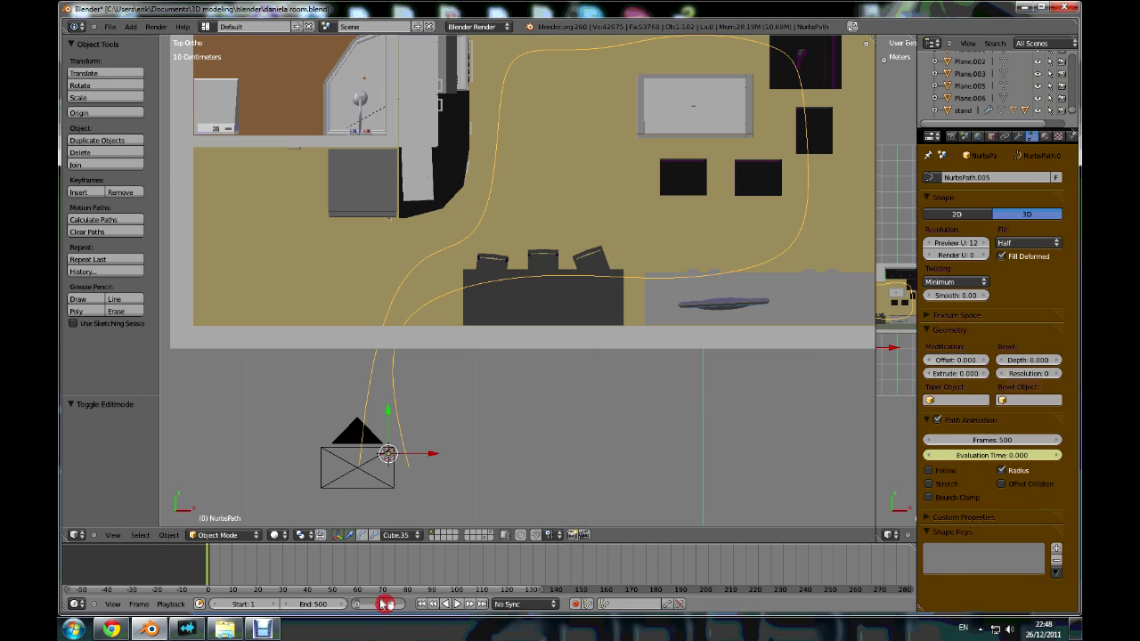
type("500")
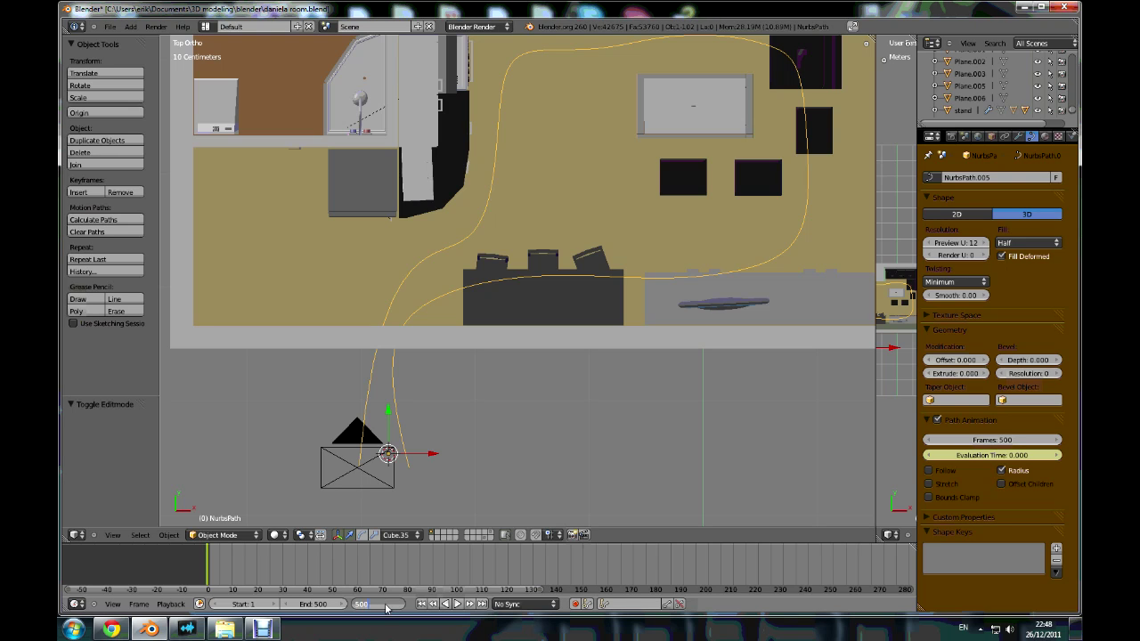
key("Return")
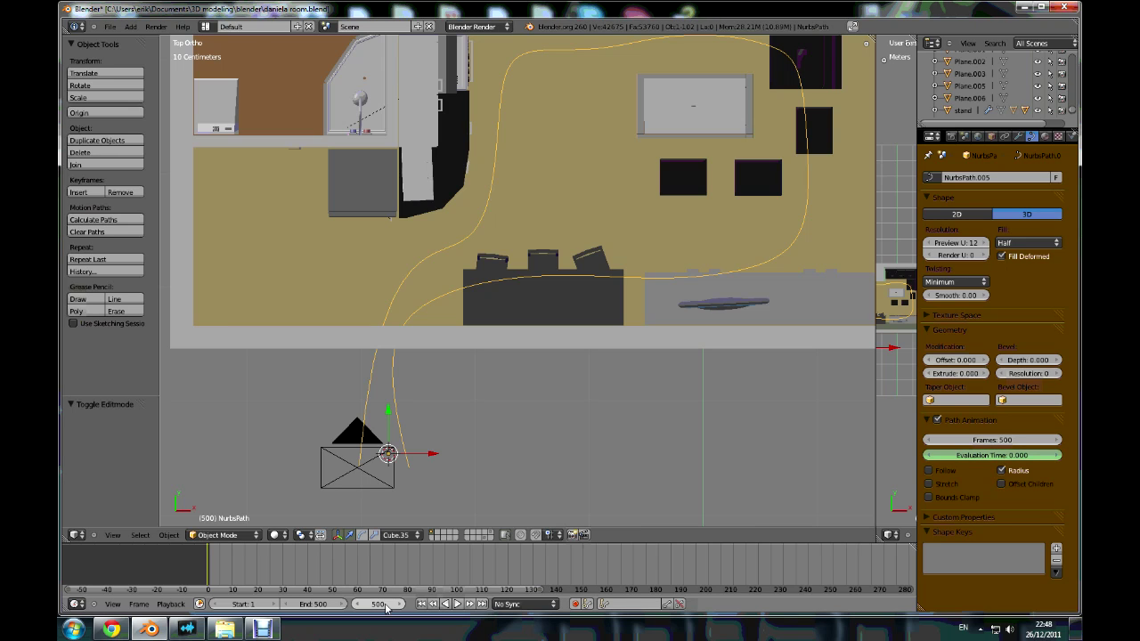
- Keyframe Evaluation Time 500 at frame 500 and scrub back toward the start
left_click(983, 456)
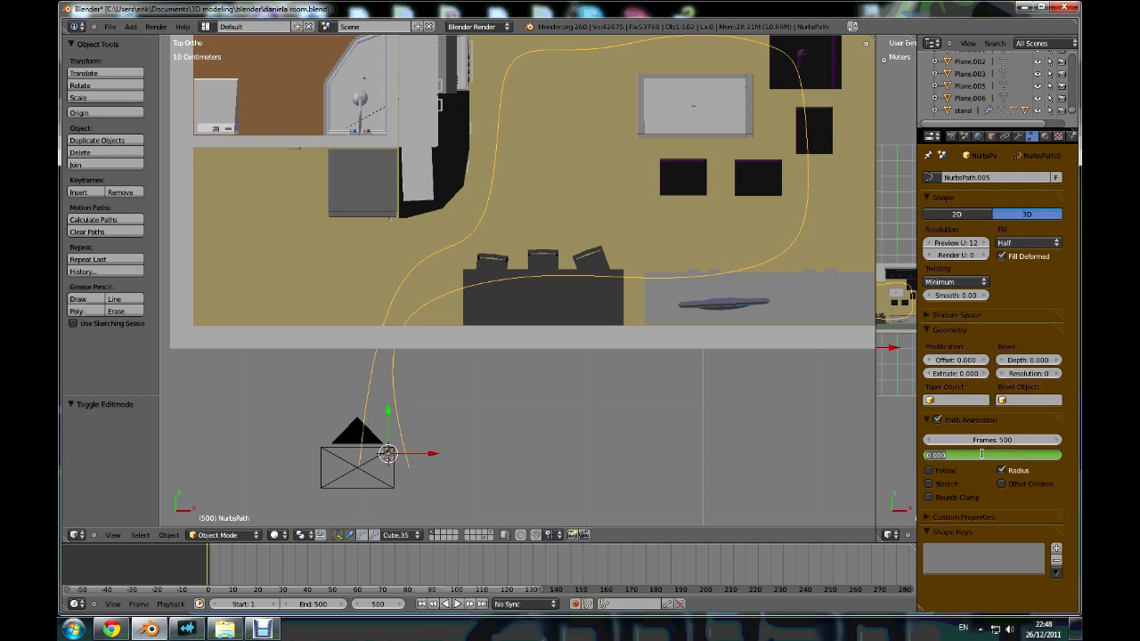
key("Return")
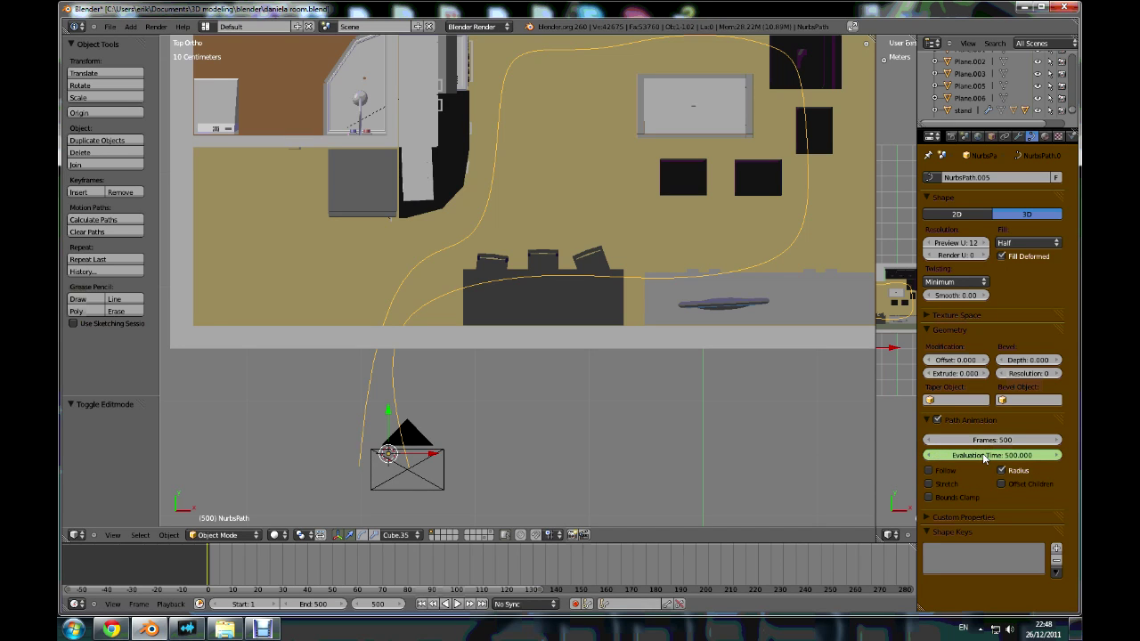
right_click(984, 457)
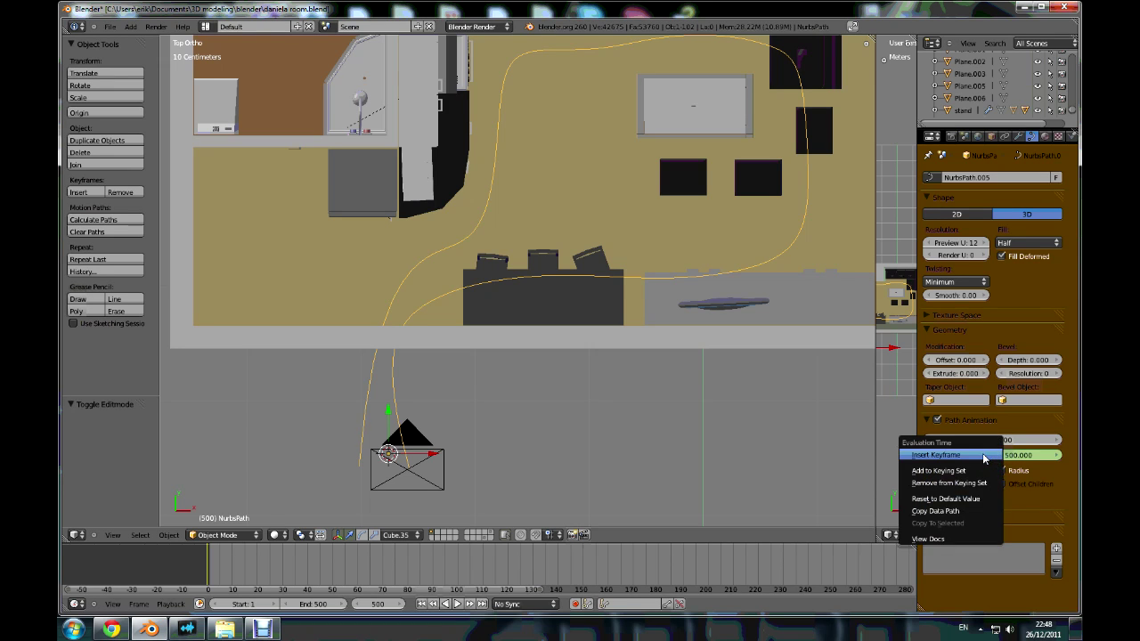
left_click(984, 457)
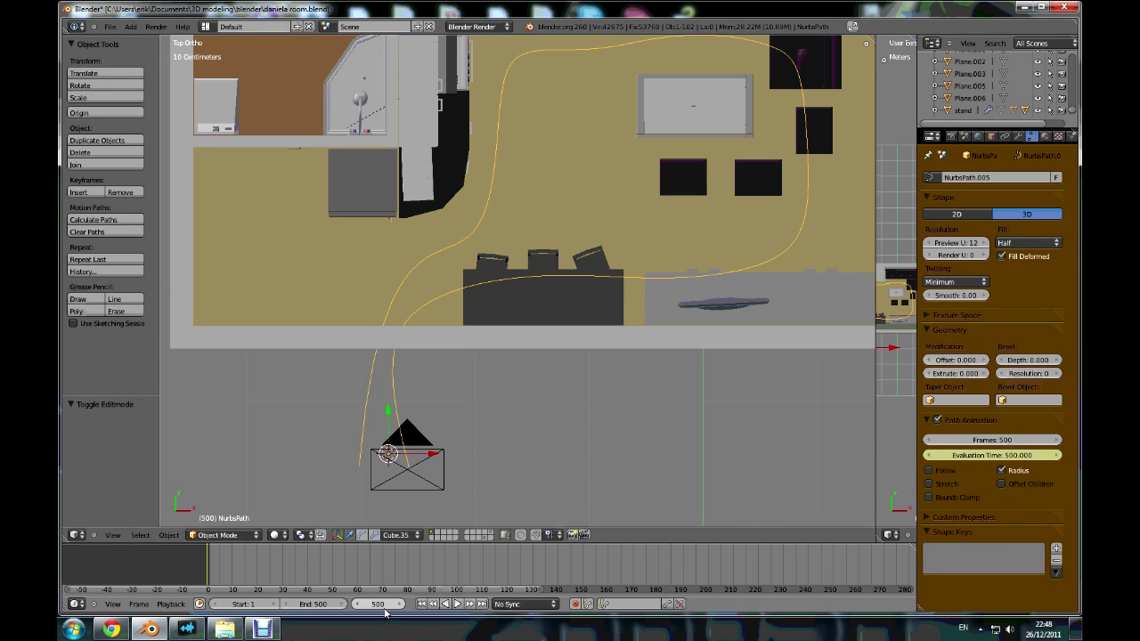
left_click_drag(383, 604, 285, 608)
key("alt+a")
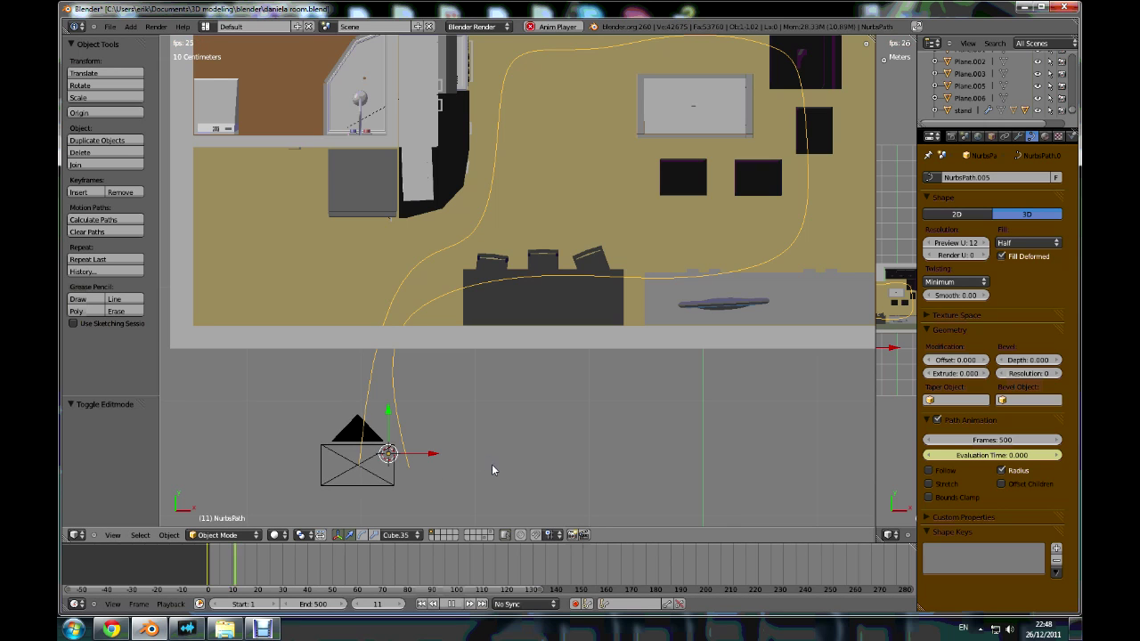
scroll(493, 466, "down", 2)
middle_click_drag(505, 448, 457, 383)
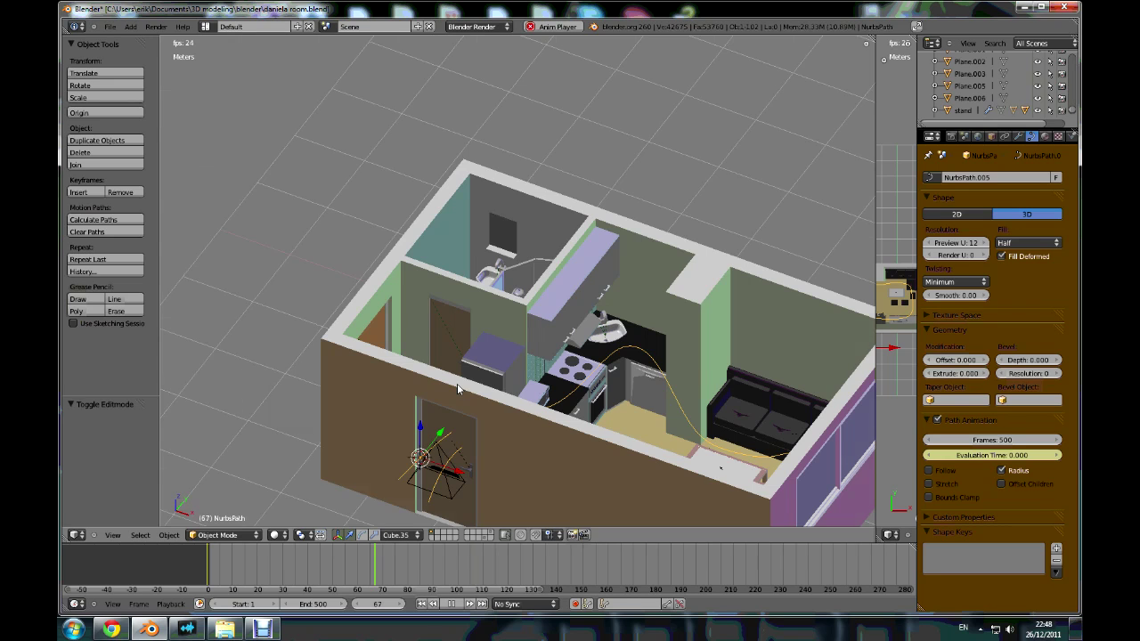
key("KP_7")
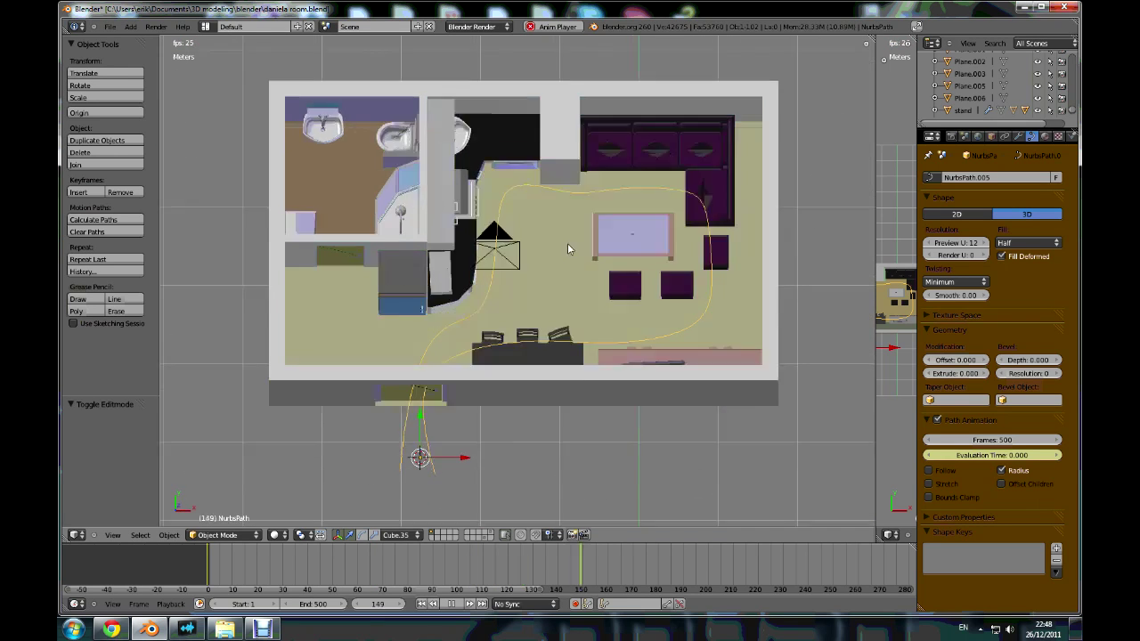
middle_click_drag(567, 243, 557, 275)
scroll(556, 274, "up", 2)
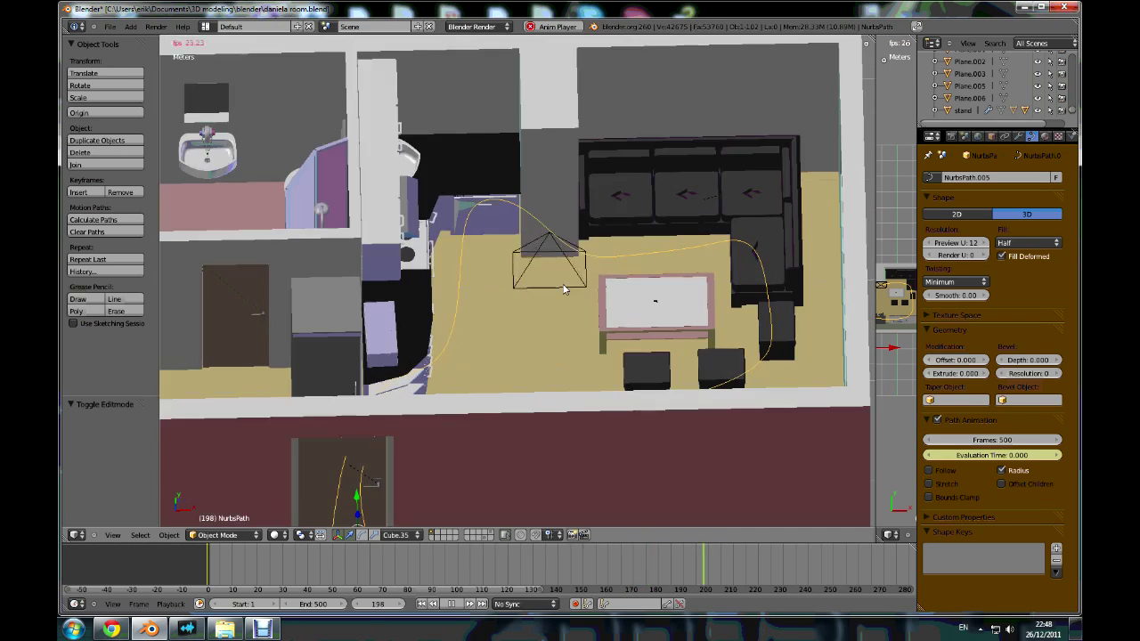
scroll(558, 302, "down", 4)
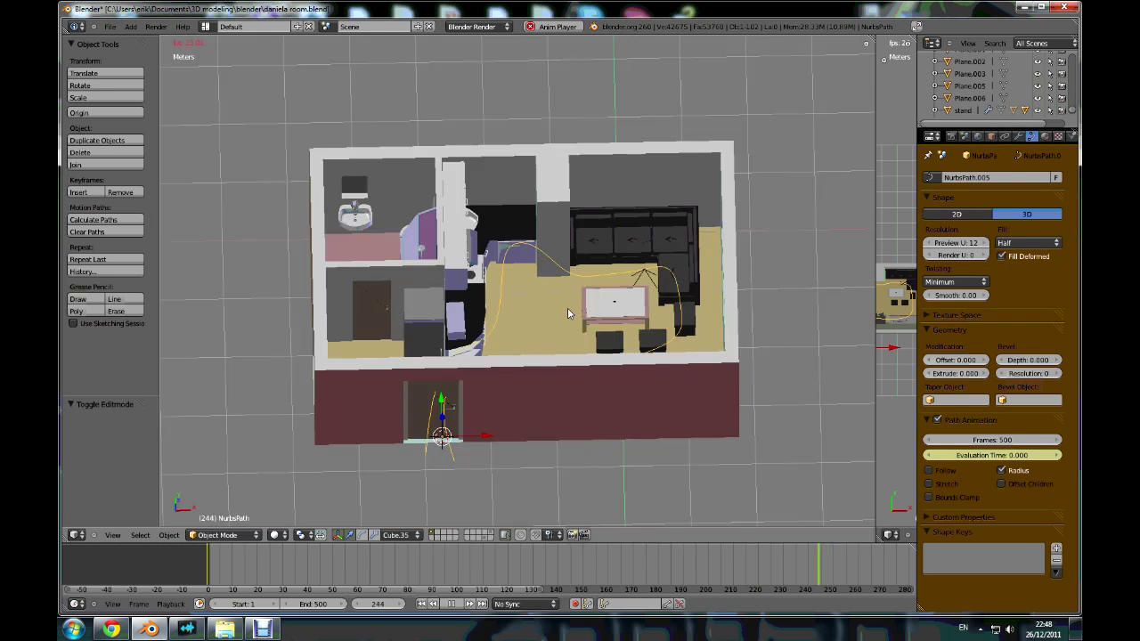
key("KP_7")
scroll(609, 411, "up", 3)
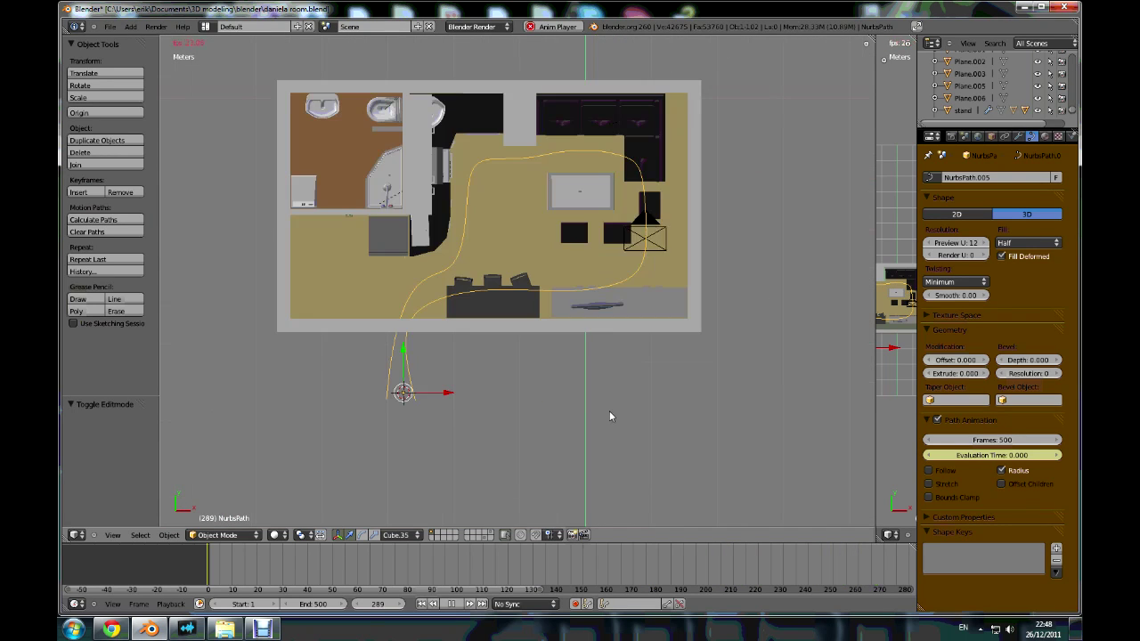
key("Escape")
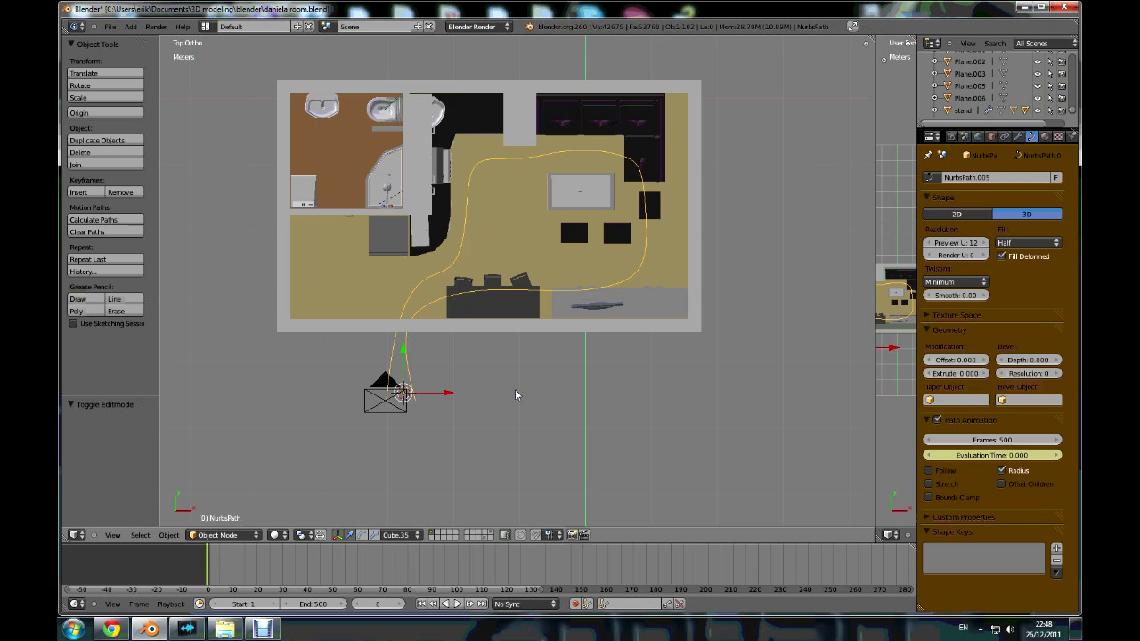
scroll(476, 383, "up", 2)
scroll(476, 384, "down", 3)
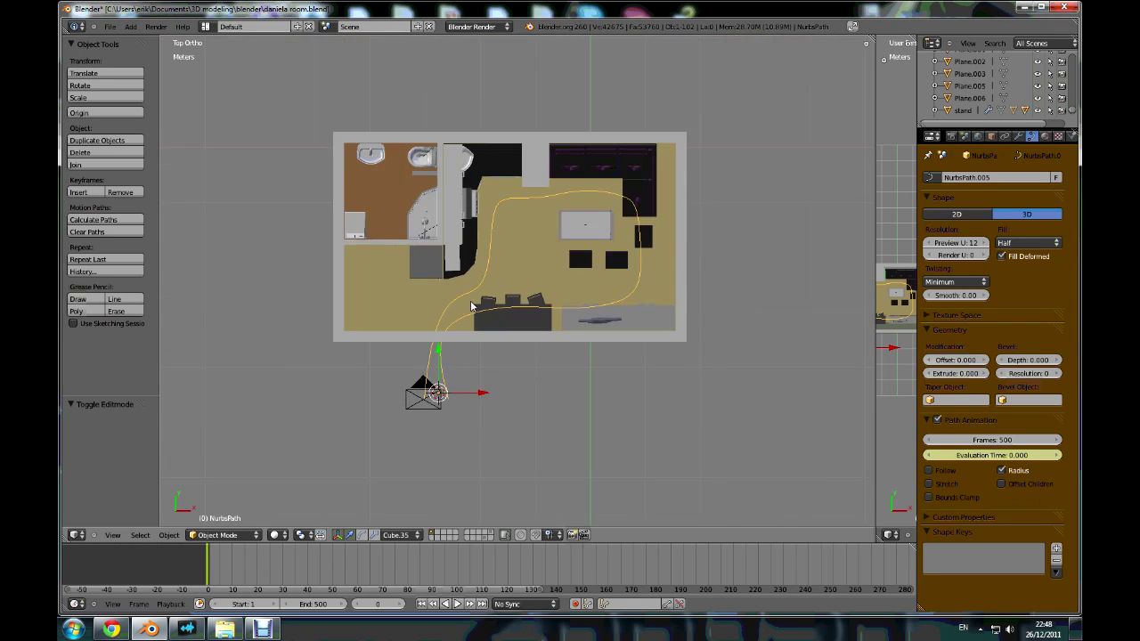
scroll(472, 307, "up", 1)
scroll(532, 246, "up", 1)
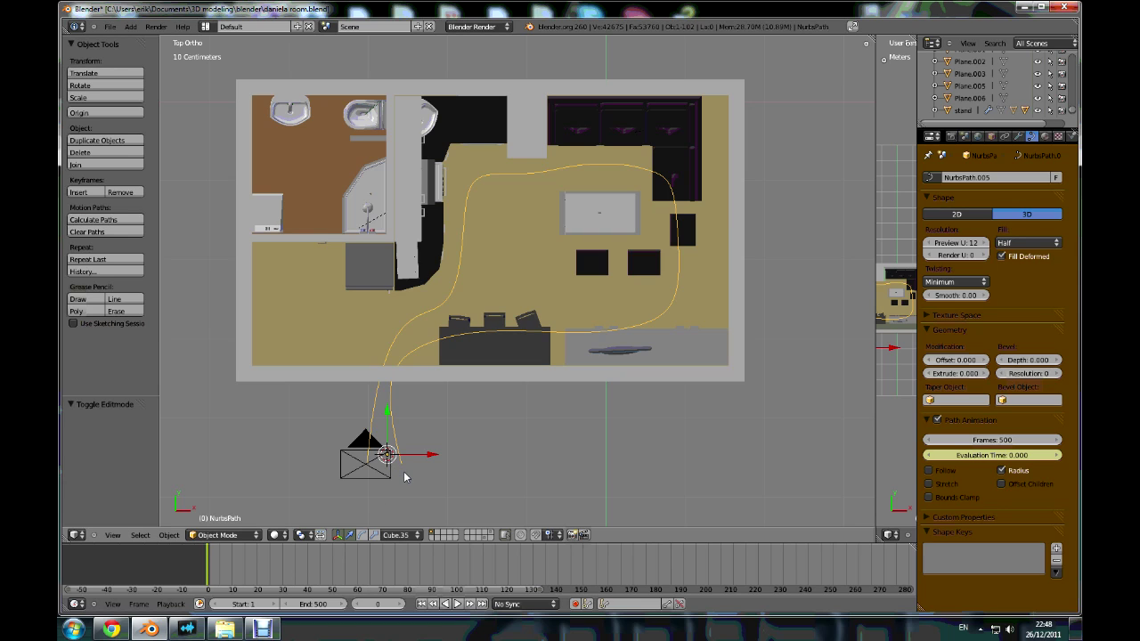
- Add a Plain Axes Empty beside the coffee table and set its size to 55cm
key("a")
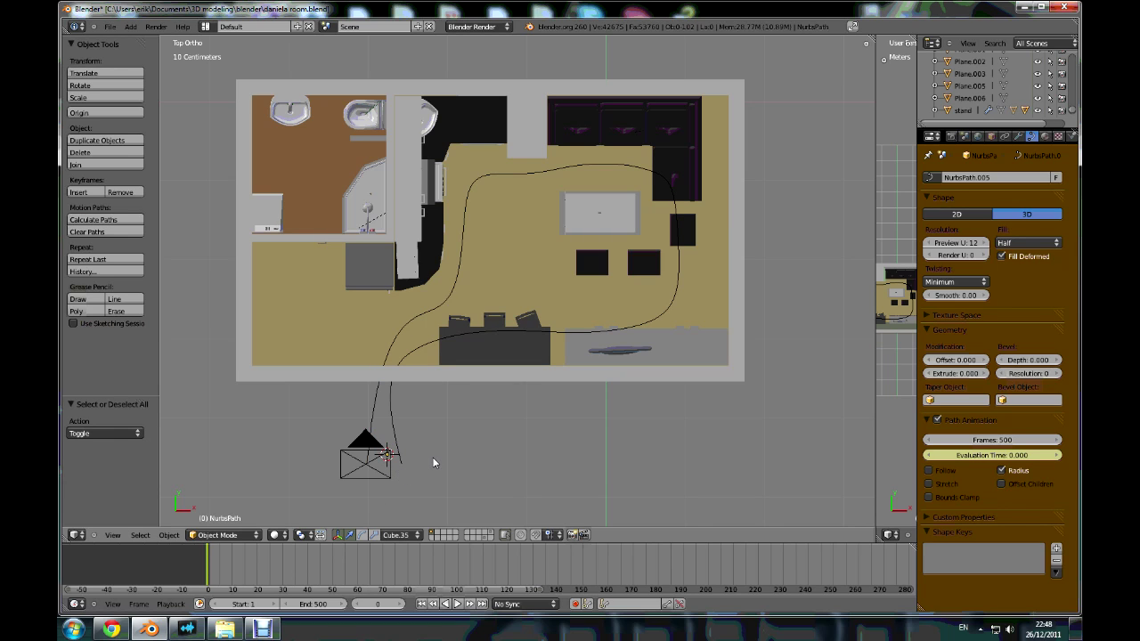
key("shift+a")
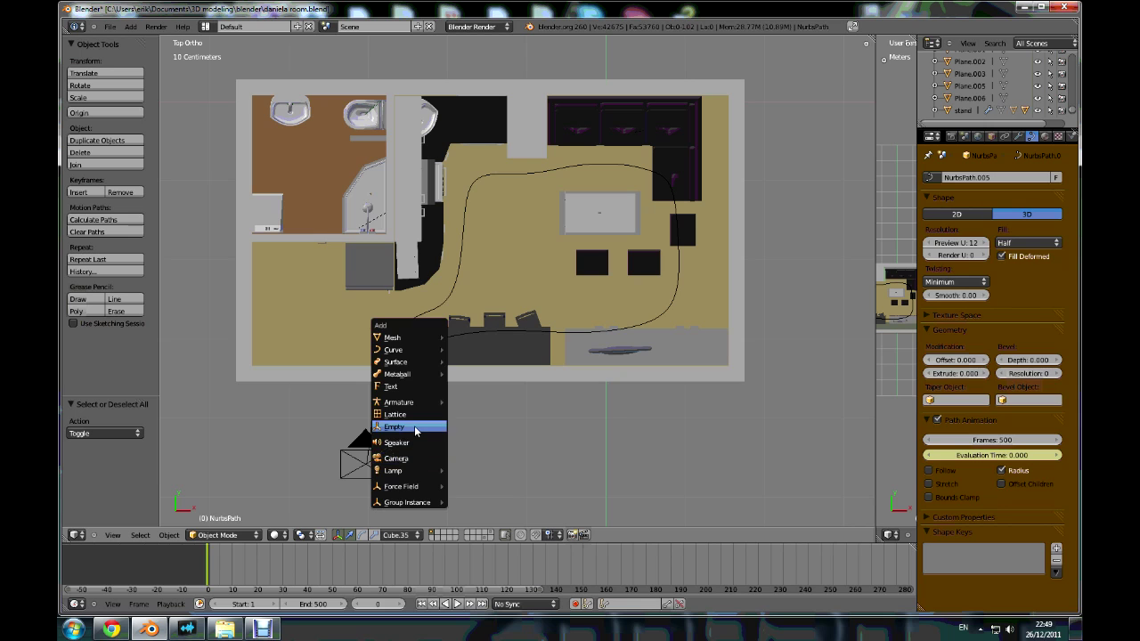
left_click(415, 426)
key("g")
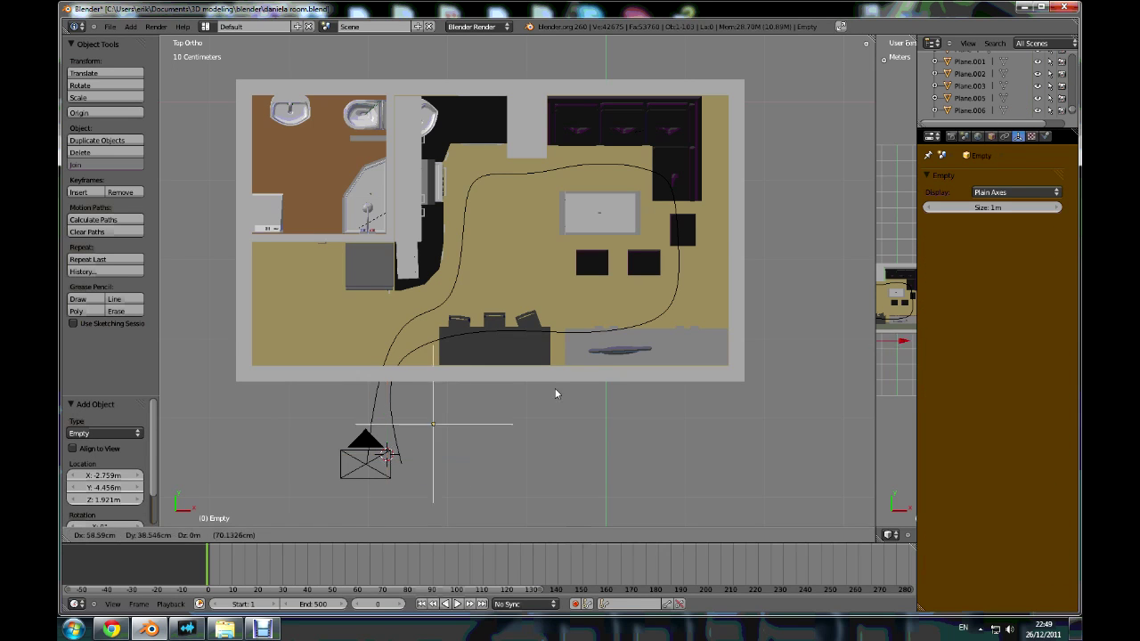
left_click(641, 263)
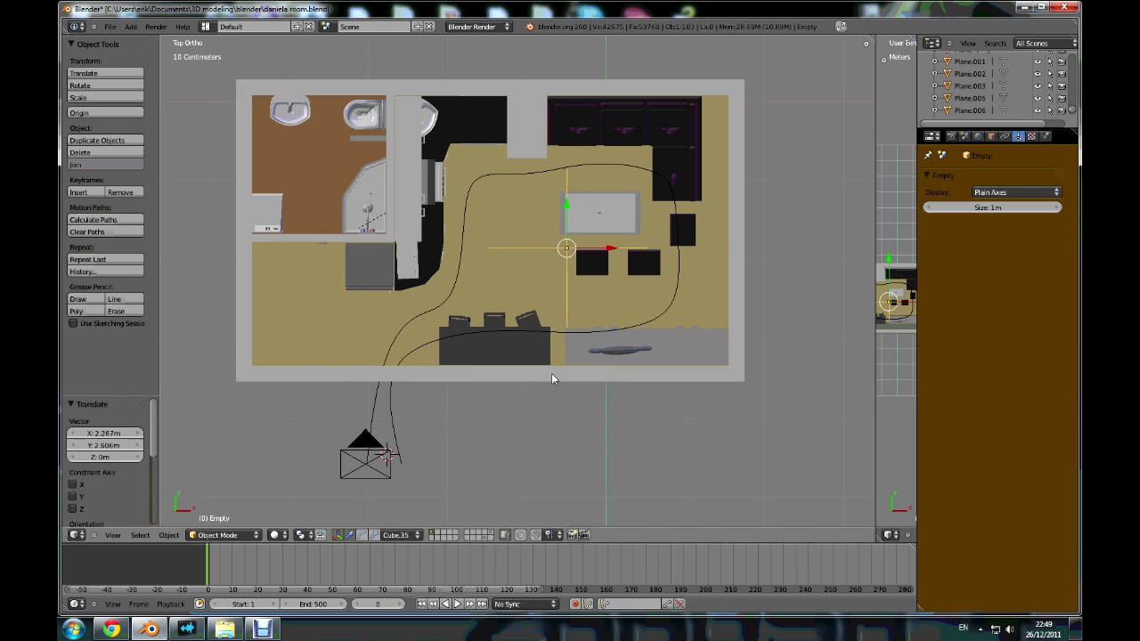
middle_click_drag(552, 377, 598, 305)
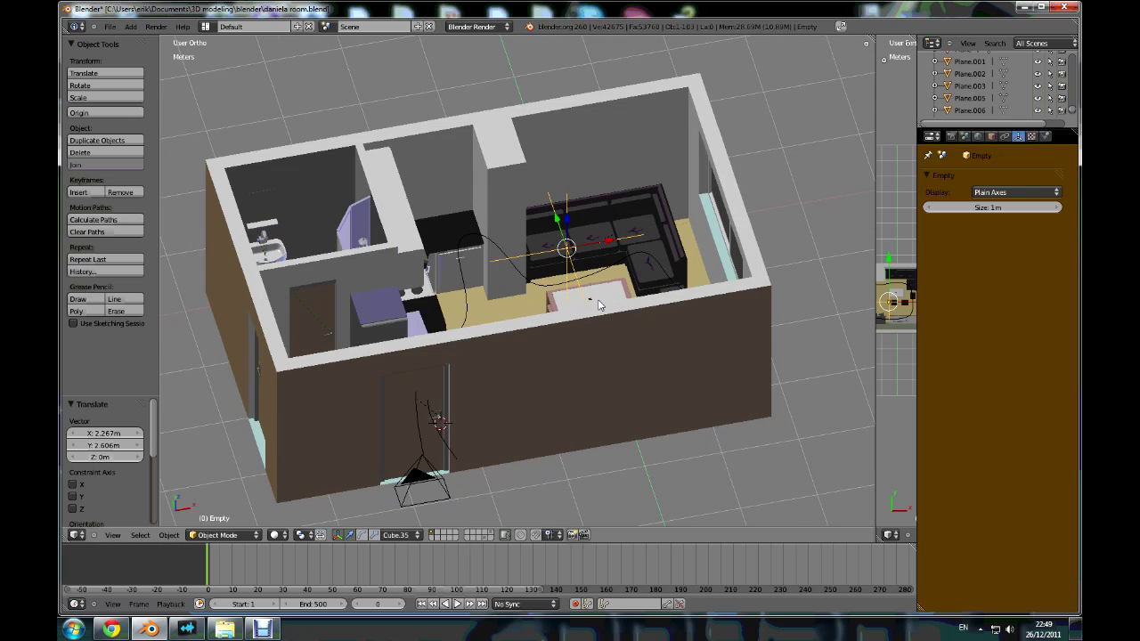
key("KP_7")
left_click_drag(1000, 208, 966, 216)
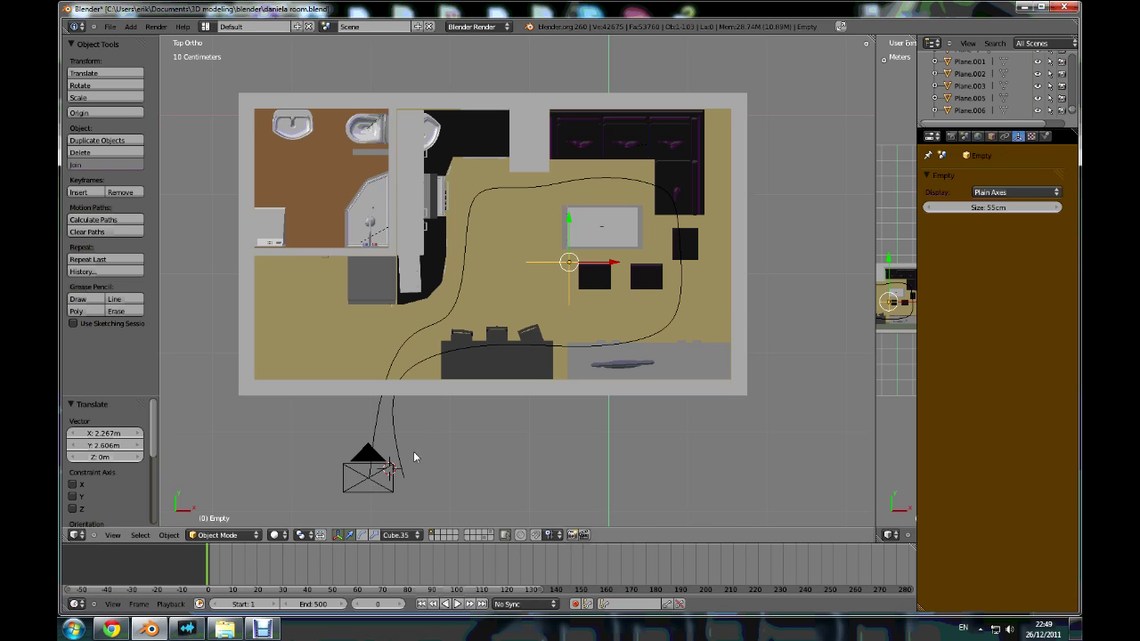
- Give the camera a Track To constraint targeting the Empty, then deselect both
right_click(365, 492)
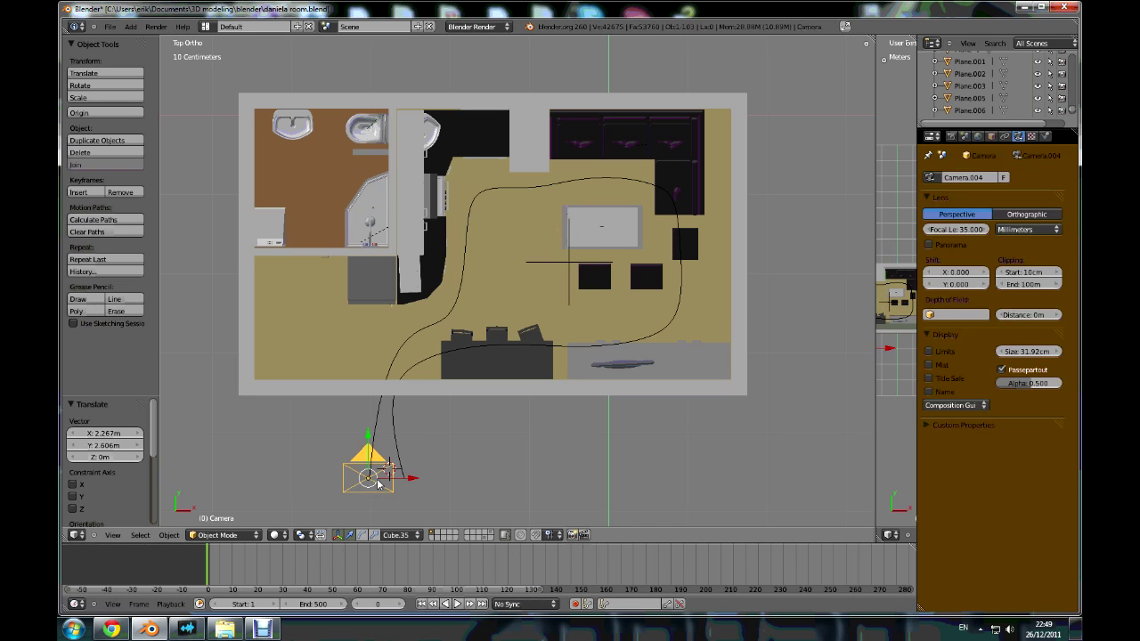
right_click(542, 268)
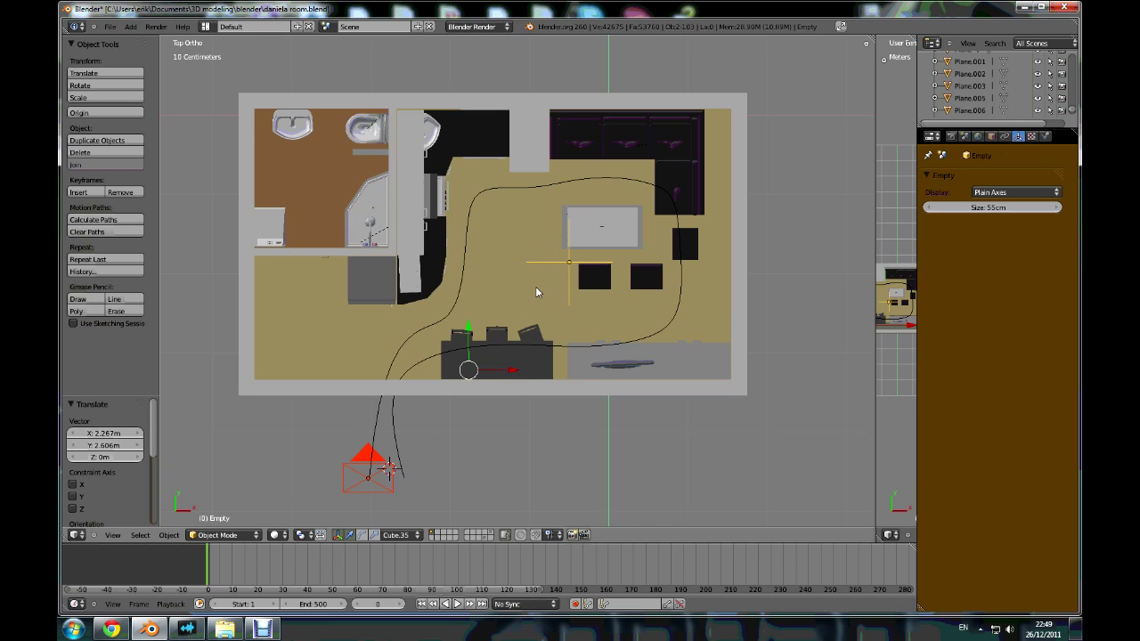
key("ctrl+t")
left_click(531, 289)
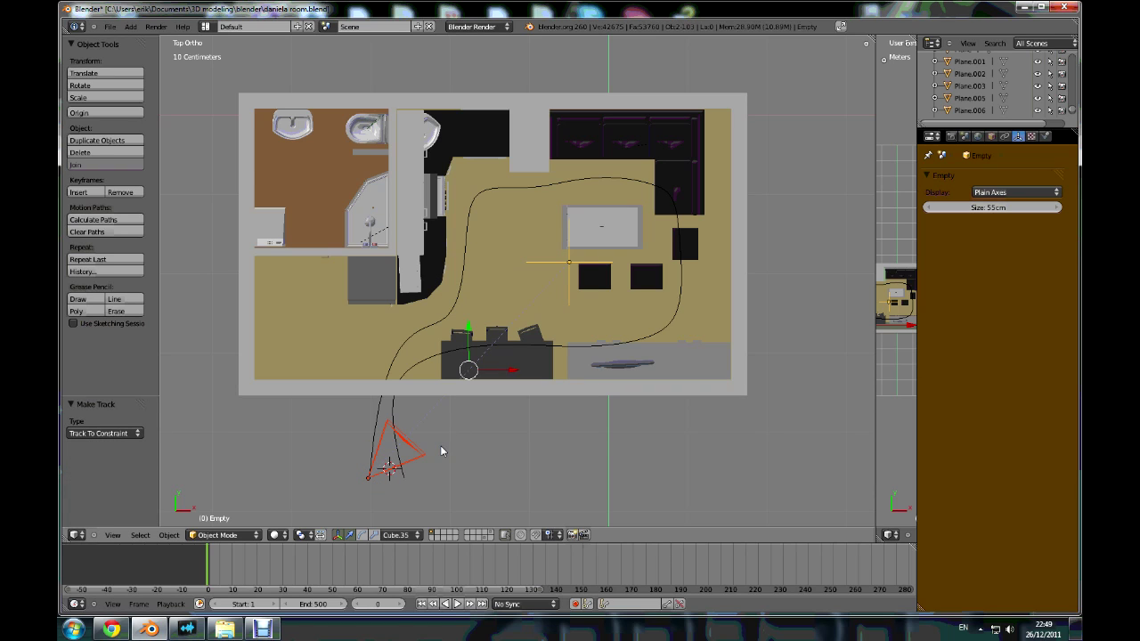
key("a")
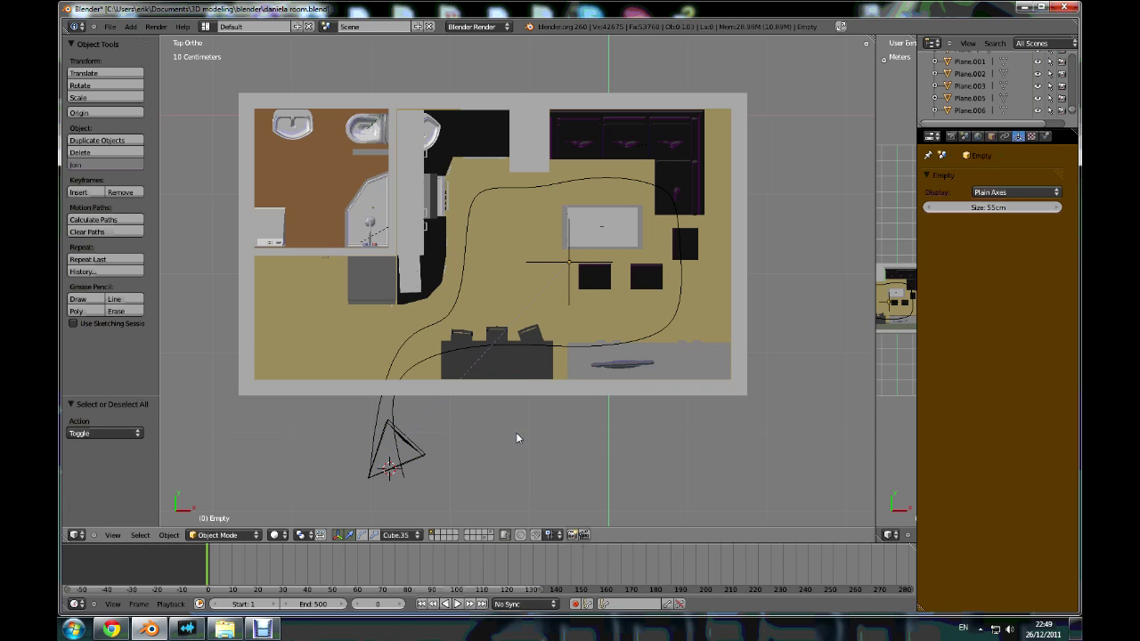
middle_click_drag(516, 433, 507, 382)
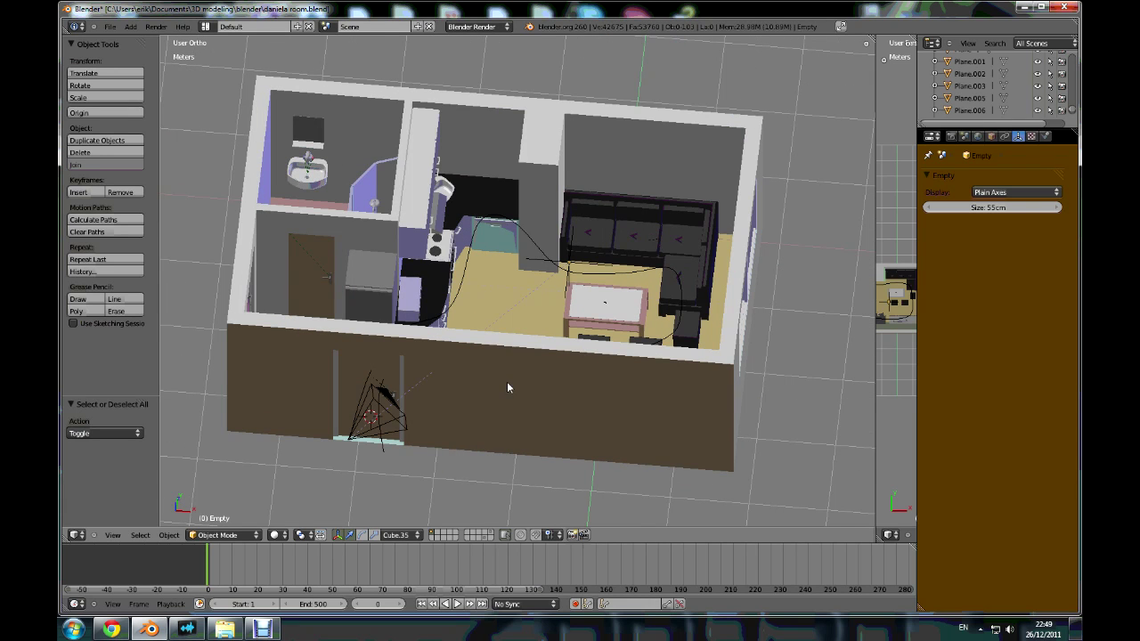
key("alt+a")
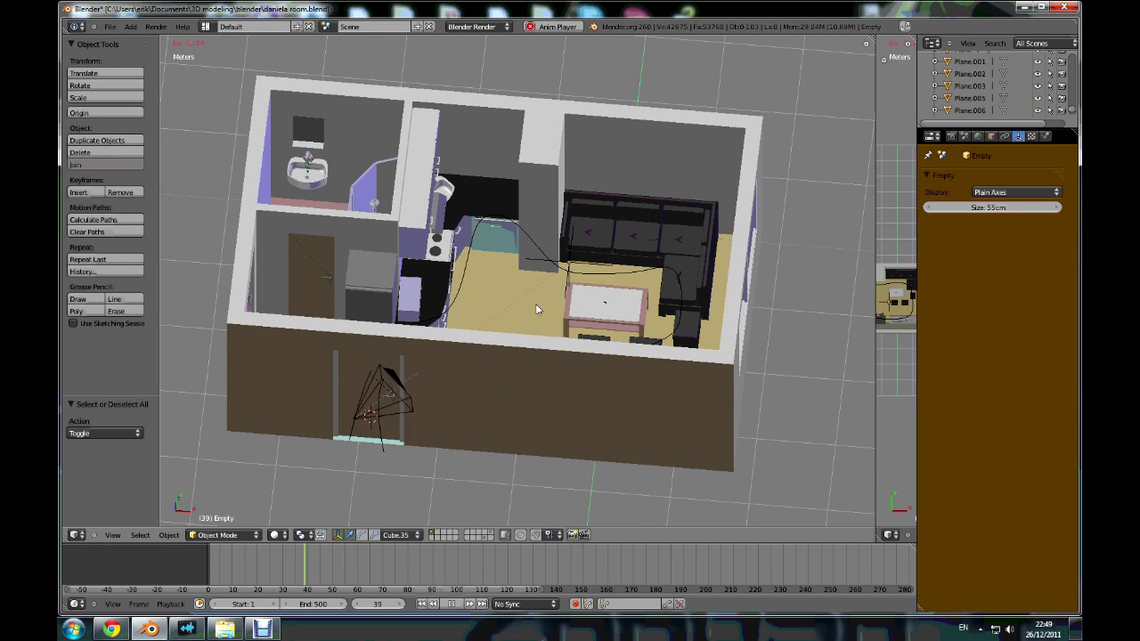
middle_click_drag(521, 304, 414, 309)
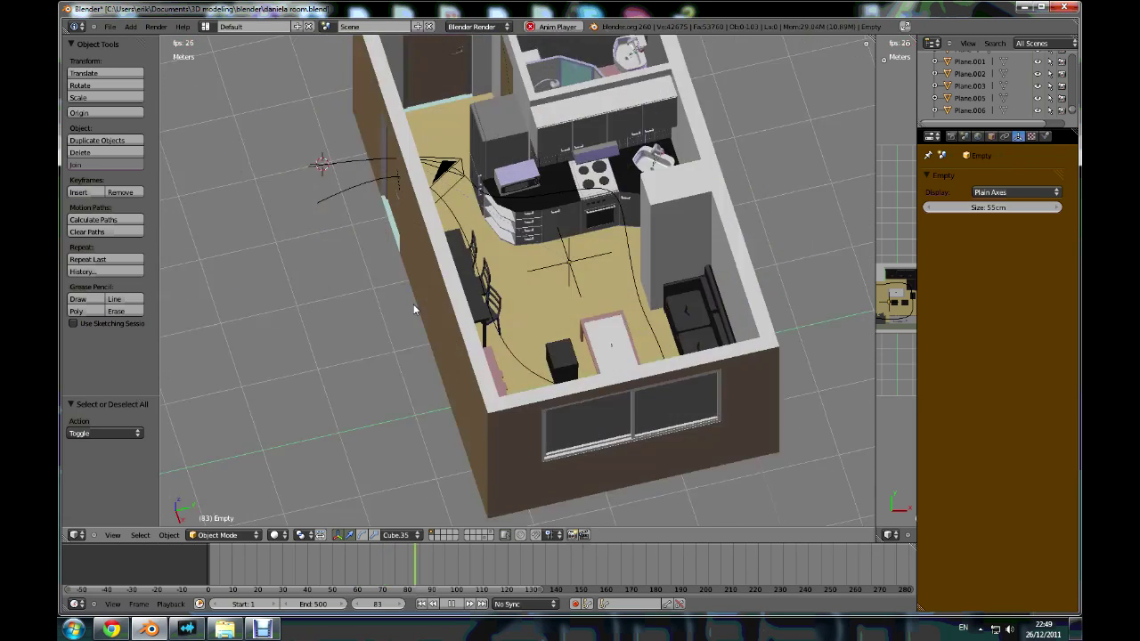
scroll(412, 303, "up", 4)
scroll(690, 281, "up", 2)
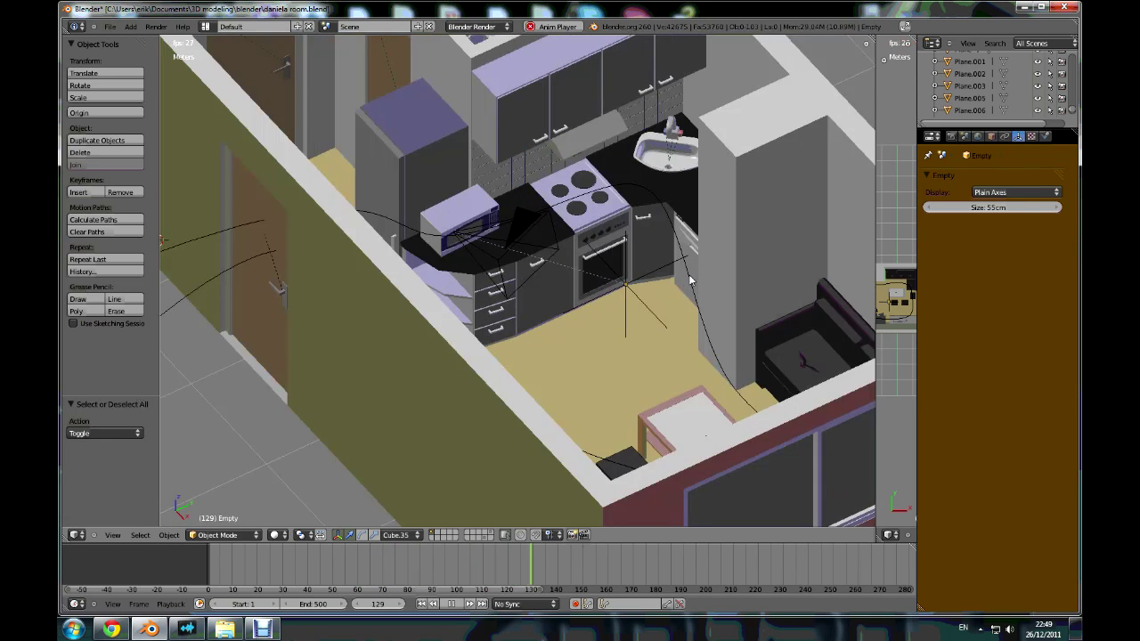
middle_click_drag(690, 281, 578, 320)
scroll(576, 325, "down", 2)
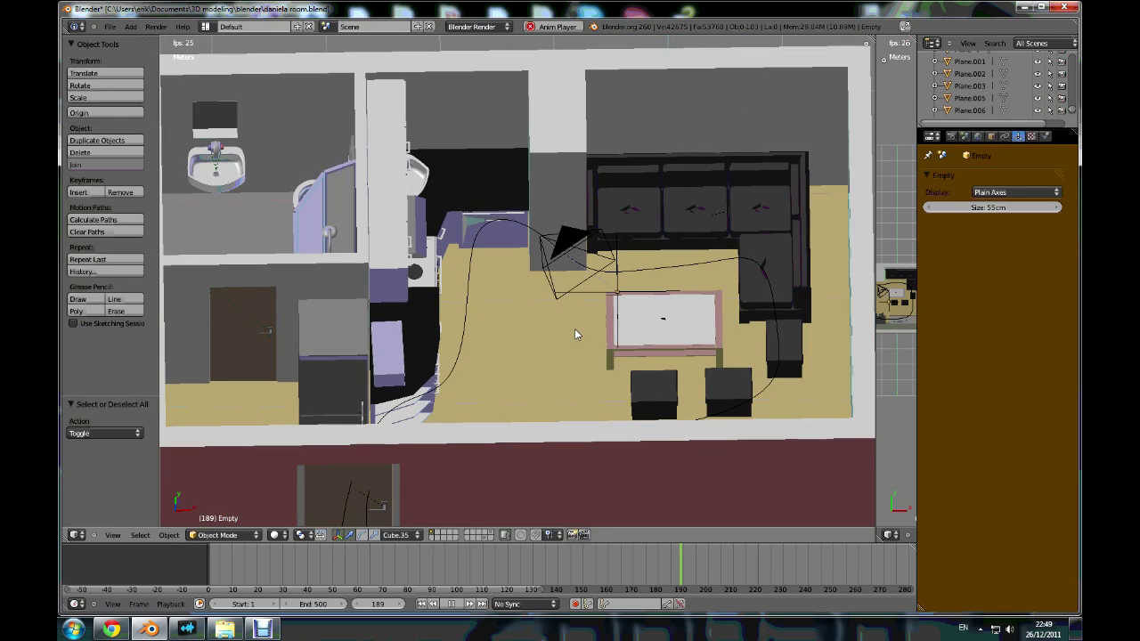
key("KP_7")
scroll(607, 398, "up", 2)
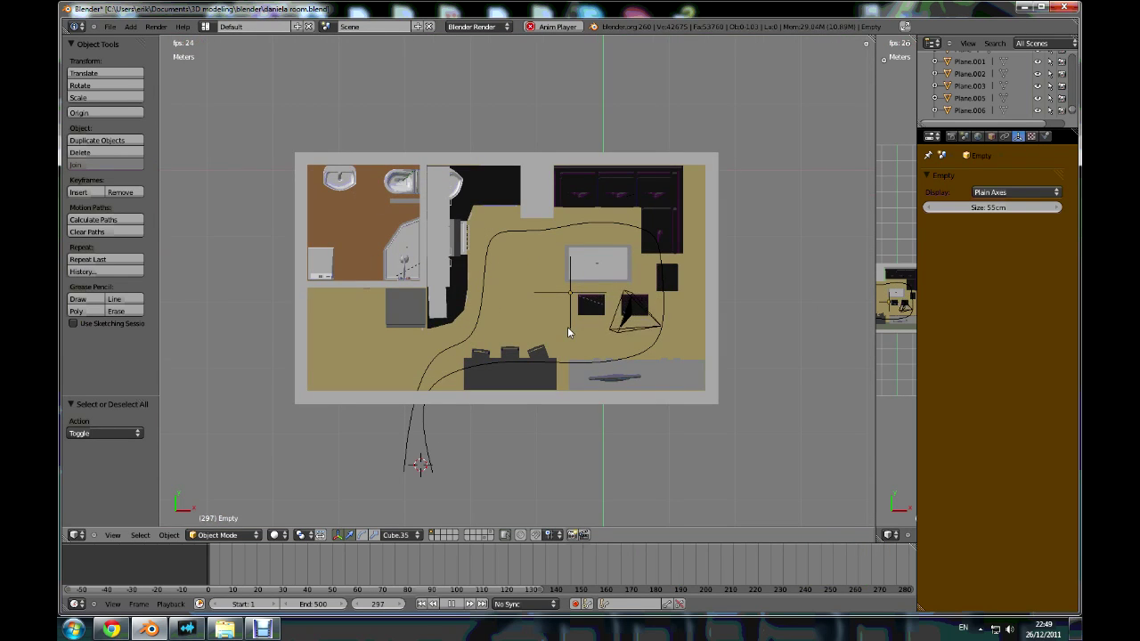
scroll(588, 355, "up", 1)
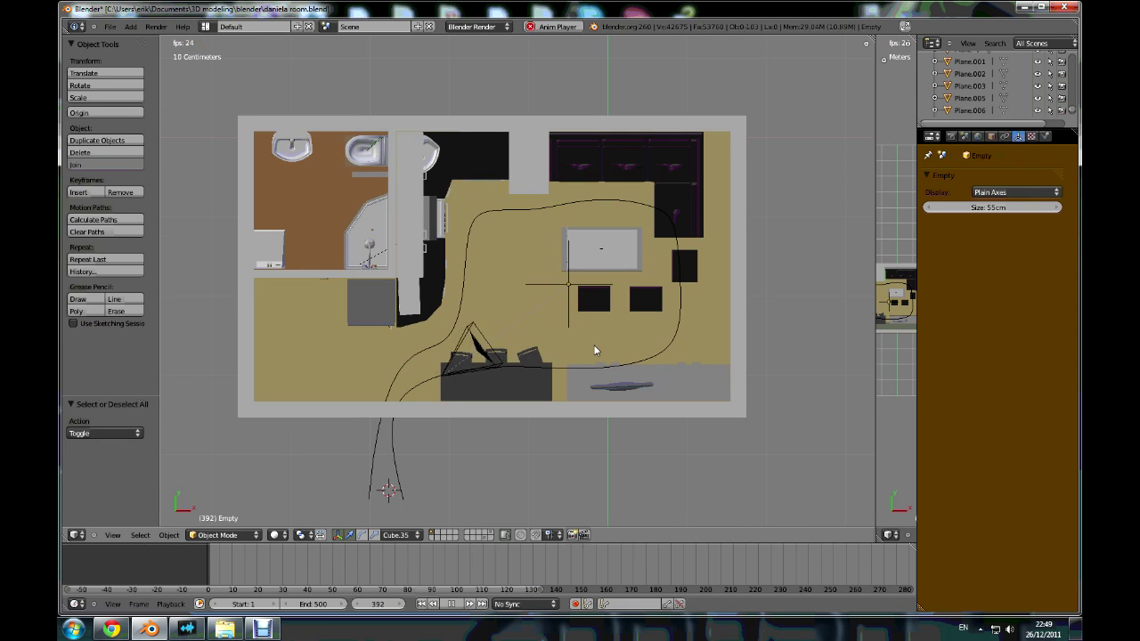
key("Escape")
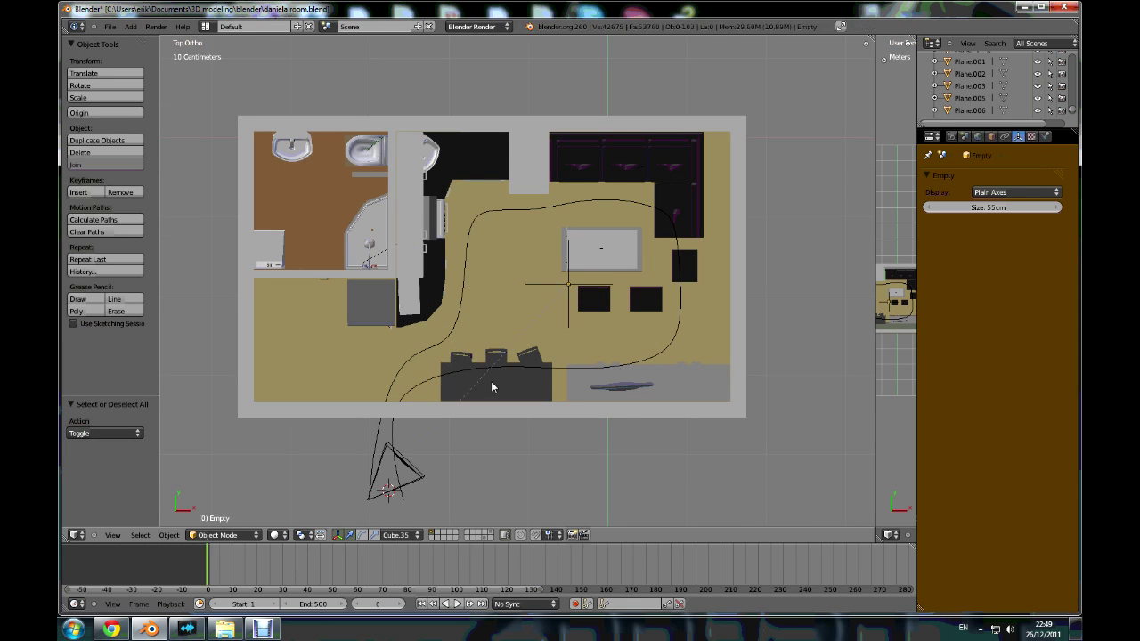
- Look through the camera and lower its focal length from 20.123 to 17.304 mm
right_click(422, 482)
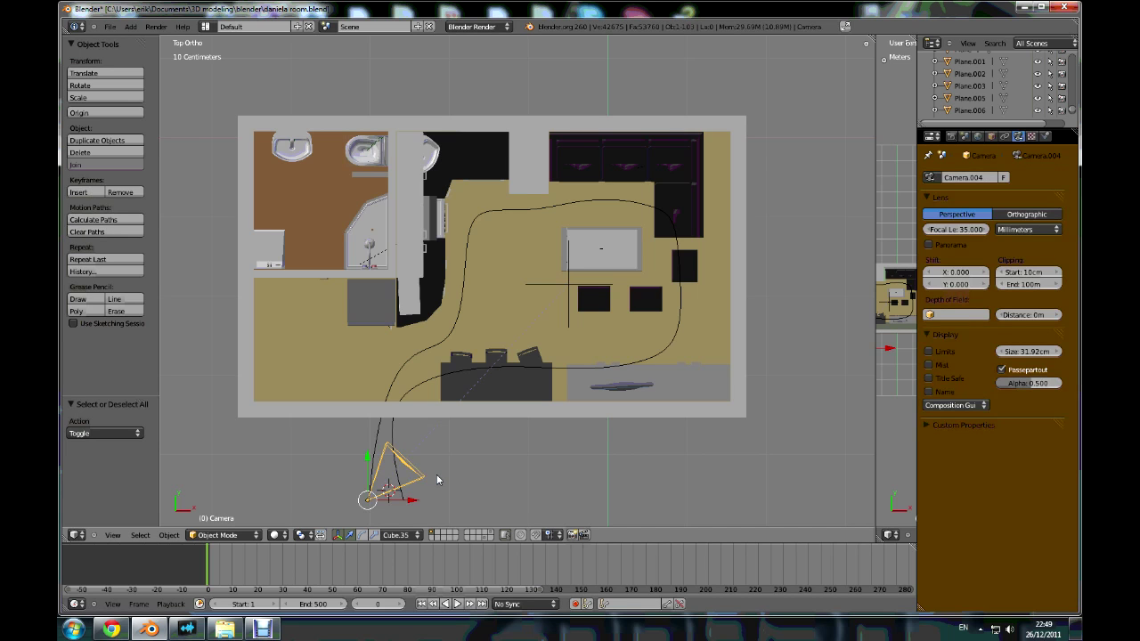
key("KP_0")
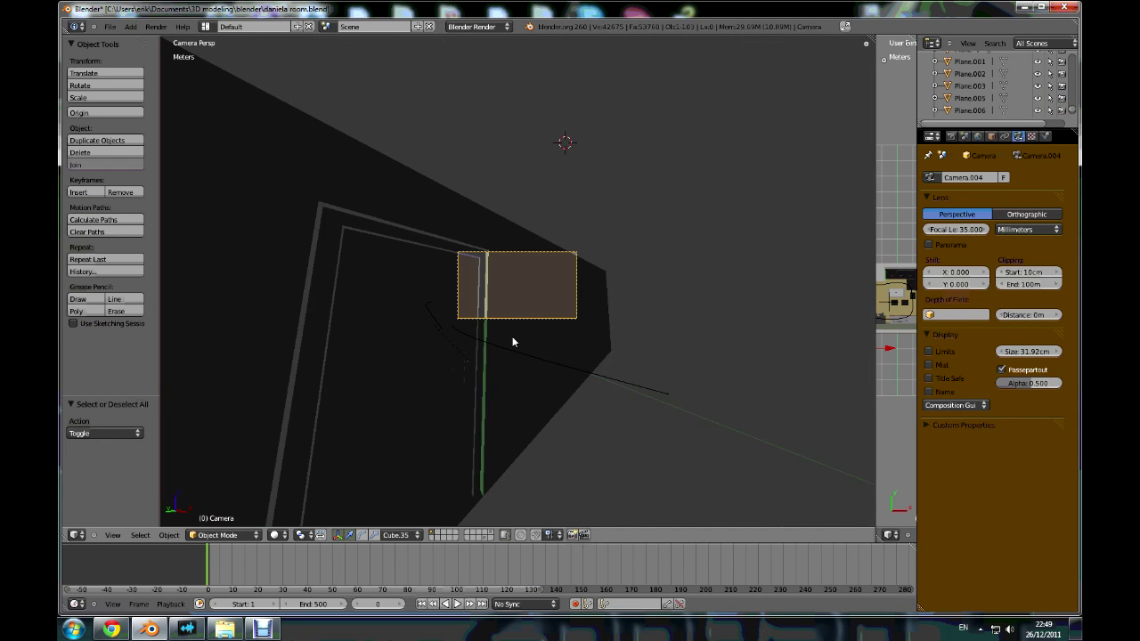
scroll(466, 304, "up", 2)
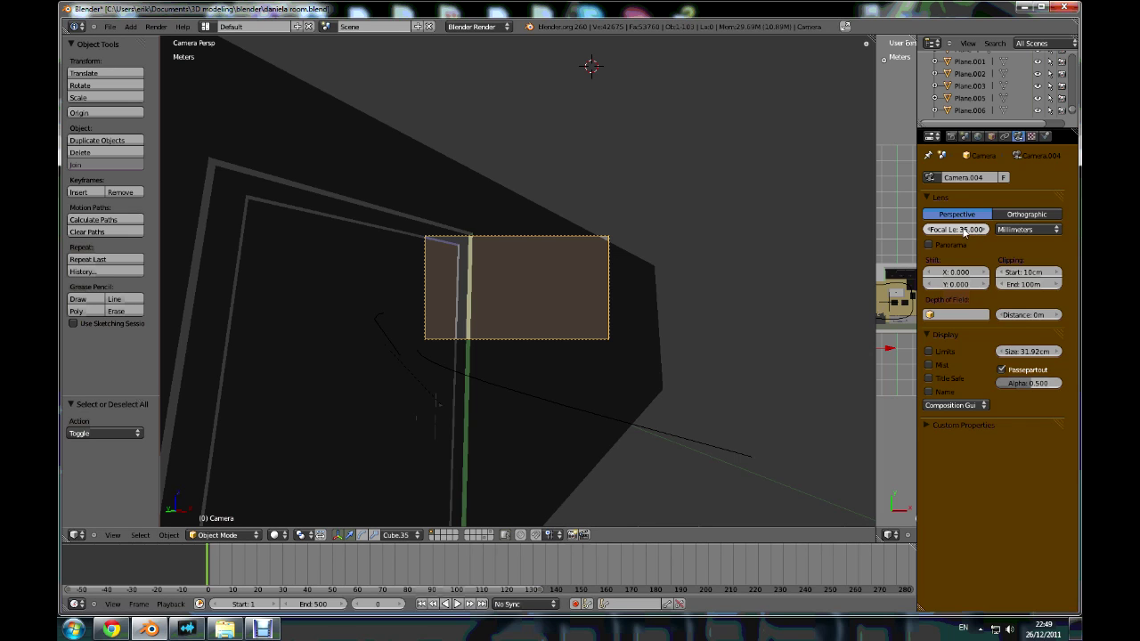
left_click_drag(959, 232, 954, 237)
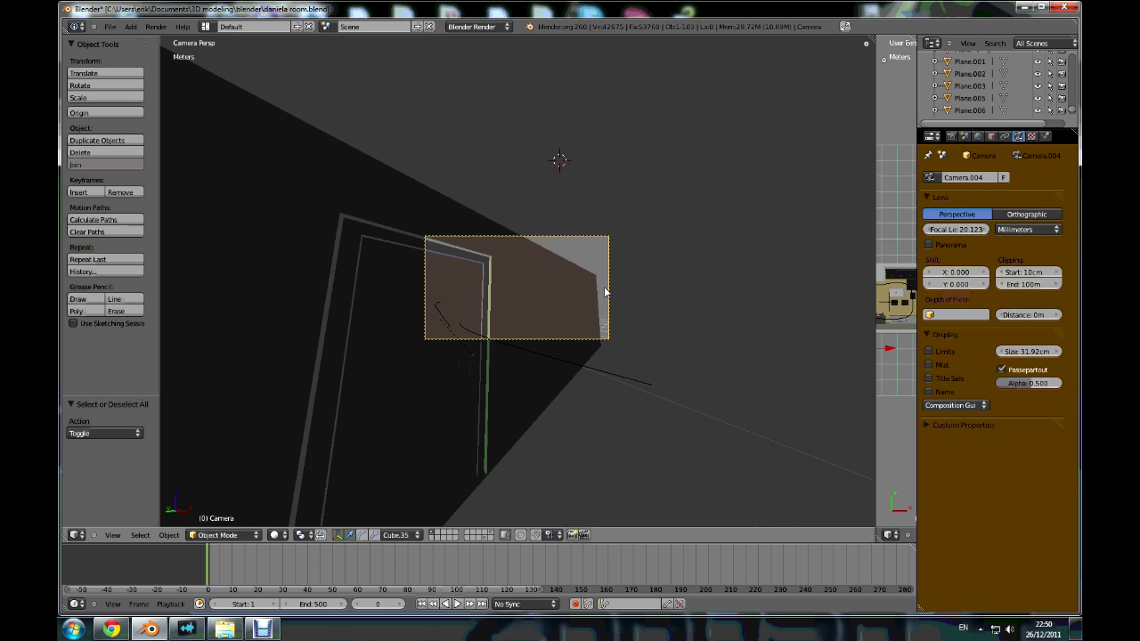
key("KP_7")
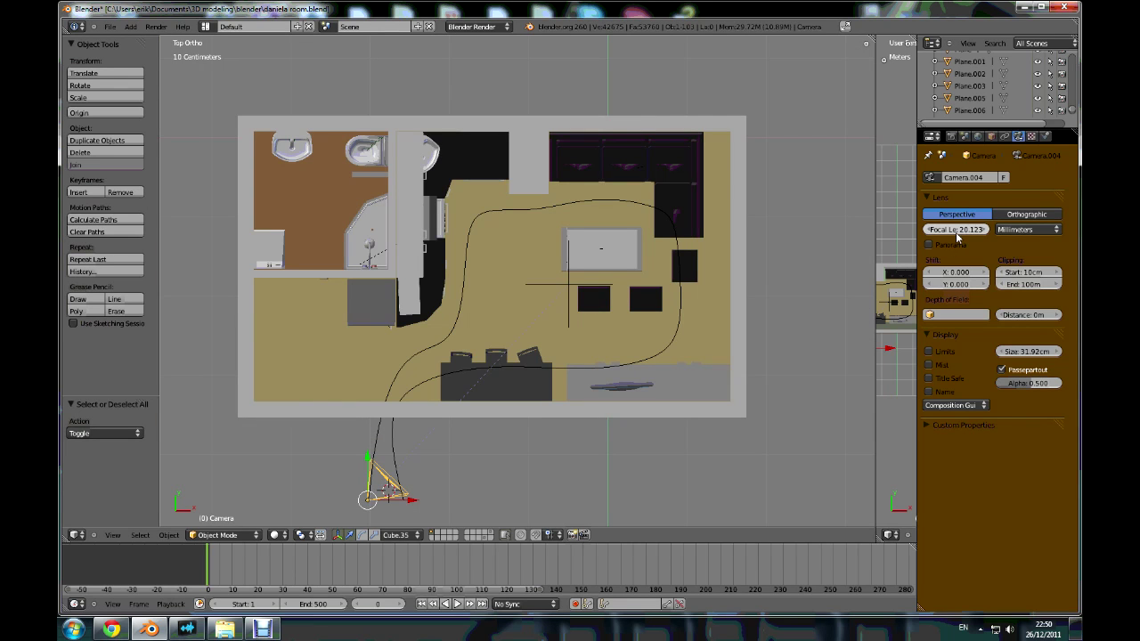
left_click_drag(967, 233, 956, 235)
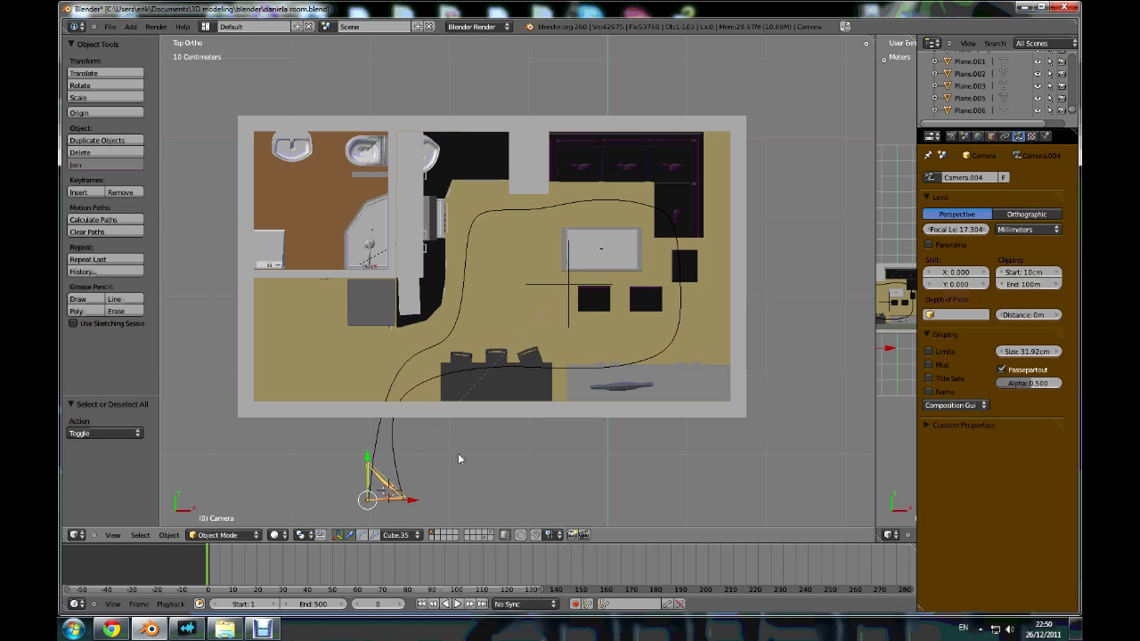
- Add a Plain Axes empty as the camera target and place it by the entrance door
scroll(462, 454, "down", 3)
scroll(450, 497, "up", 3)
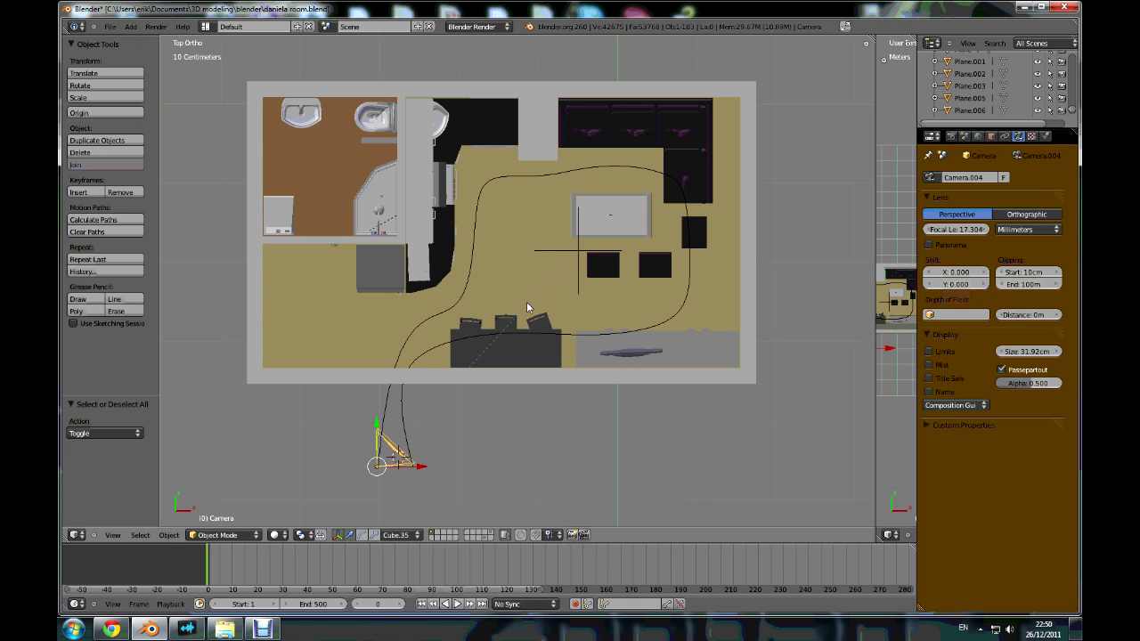
key("shift+a")
left_click(550, 256)
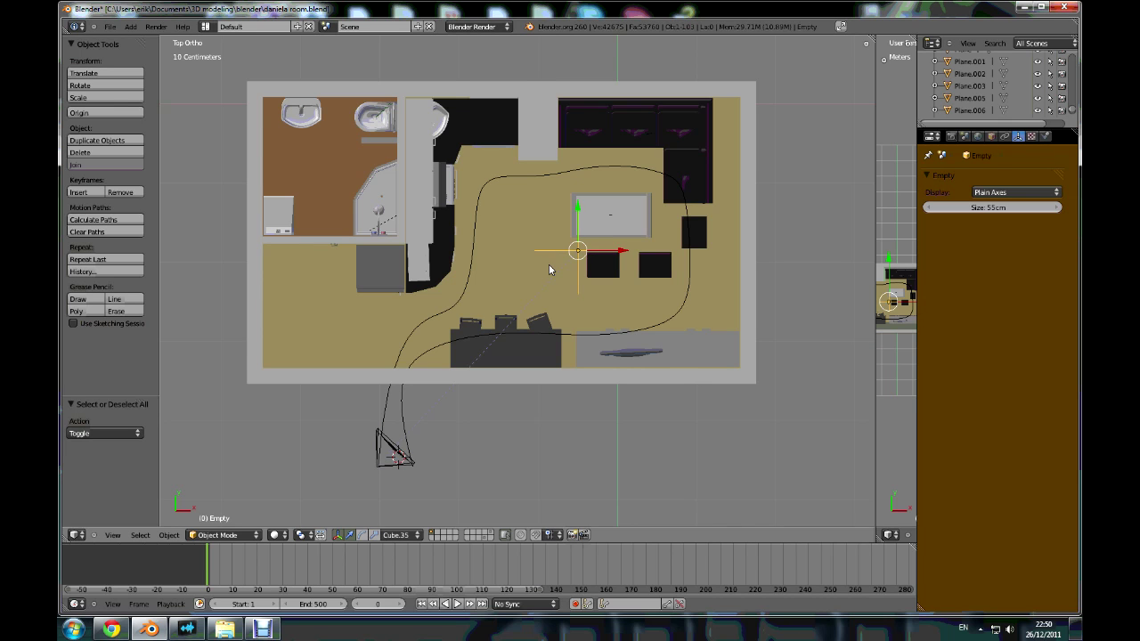
key("g")
left_click(406, 328)
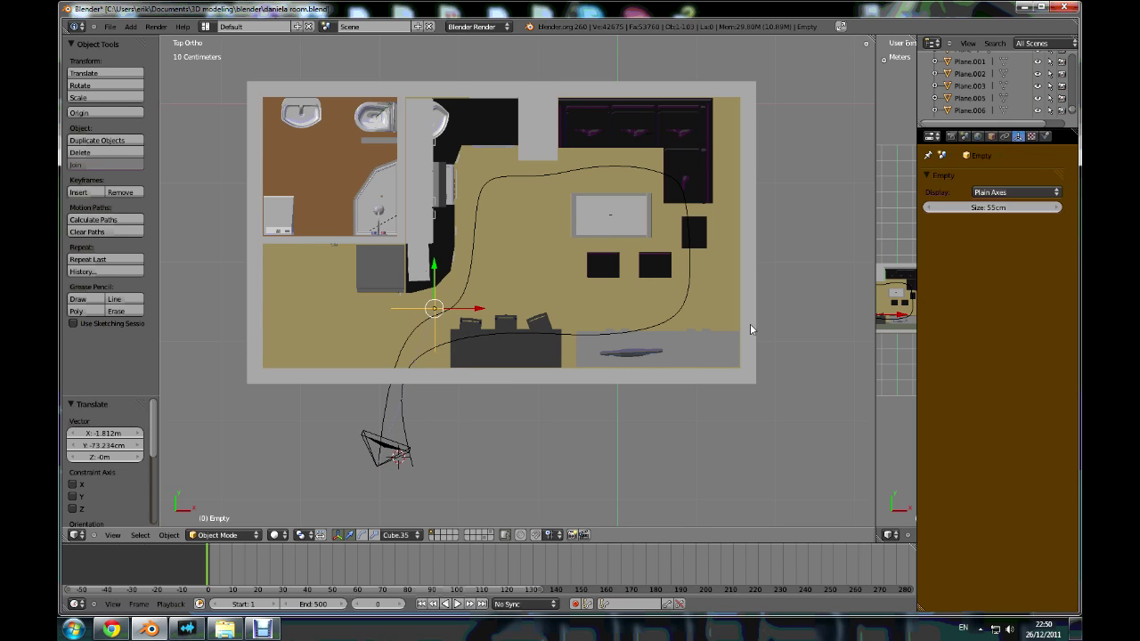
- Show the camera view in the enlarged second viewport and lower the empty about 44 cm
left_click_drag(869, 357, 614, 356)
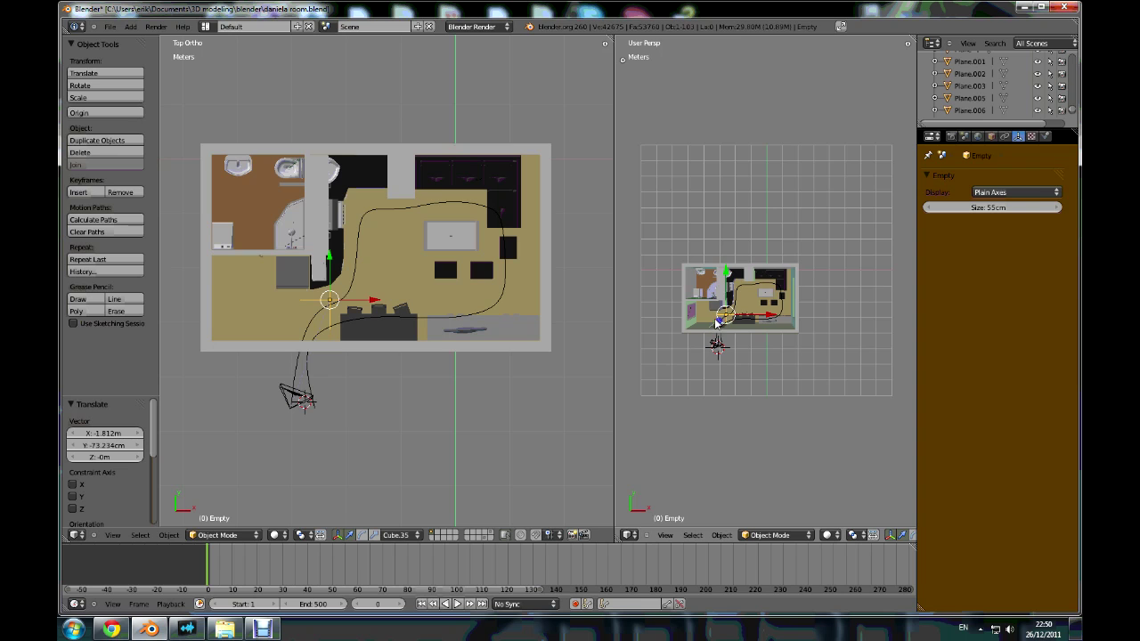
key("KP_0")
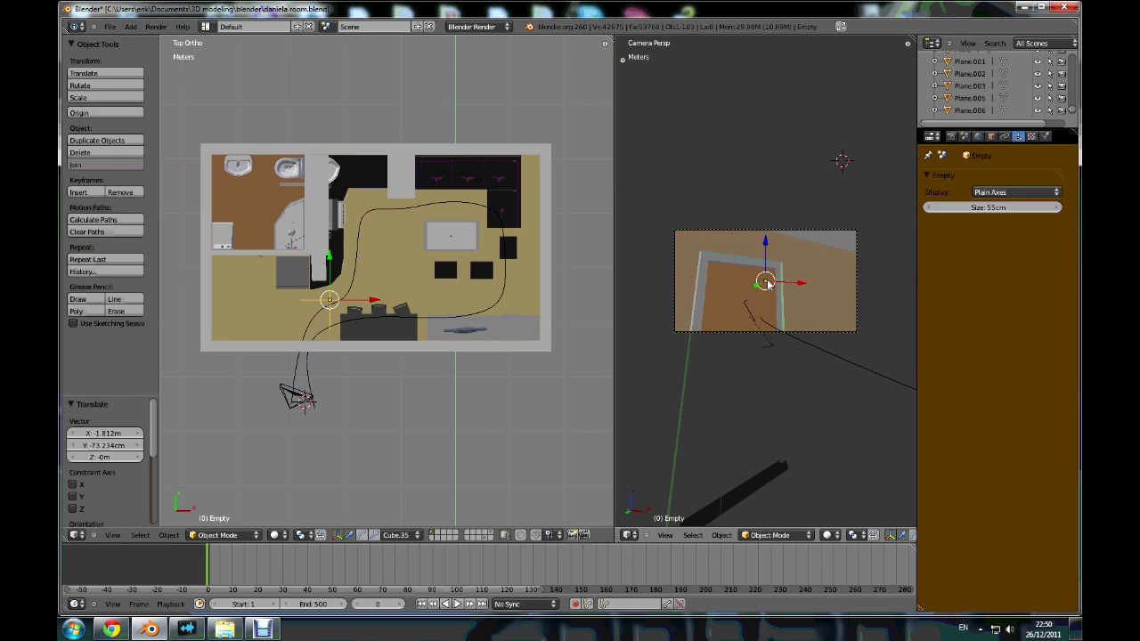
left_click_drag(764, 242, 761, 264)
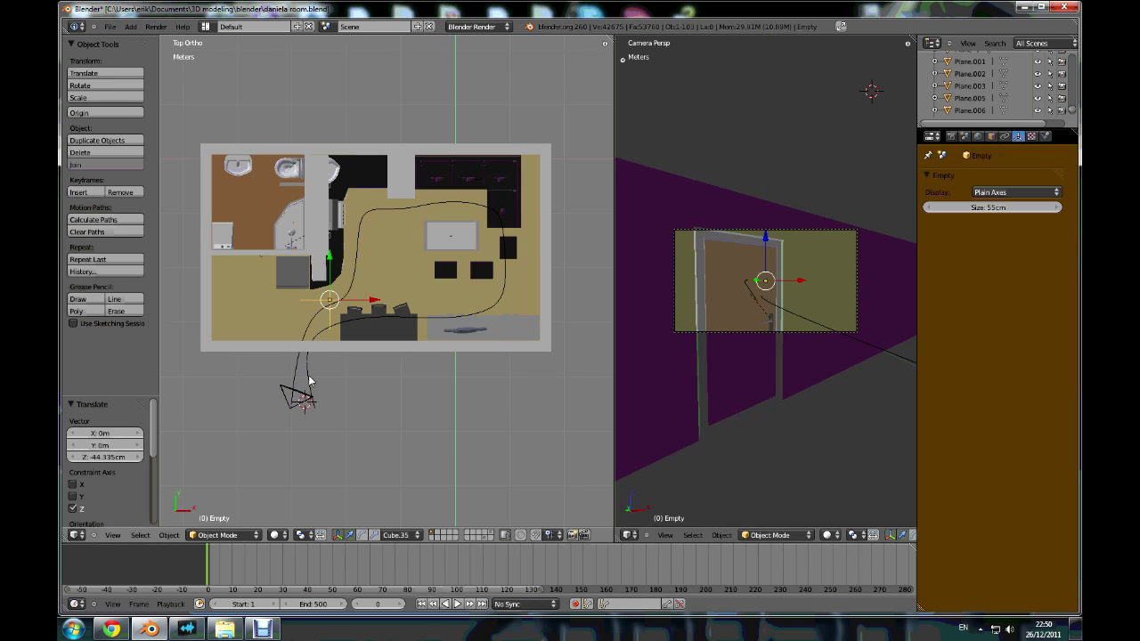
scroll(327, 352, "up", 2)
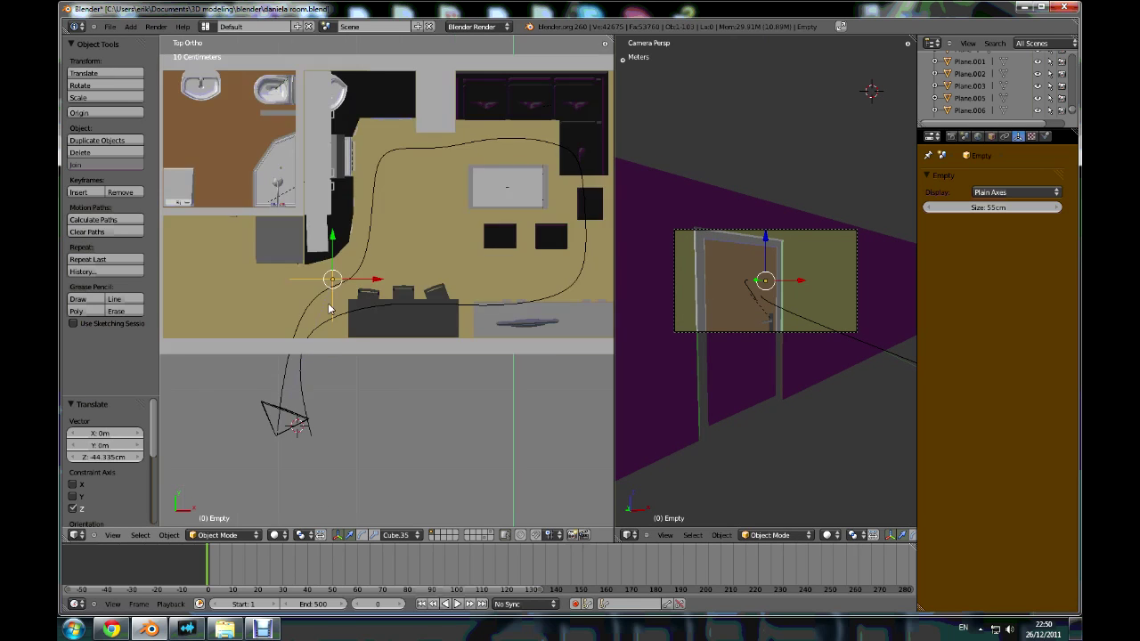
- Key the empty's location at frame 0, then scrub the timeline toward frame 92
key("i")
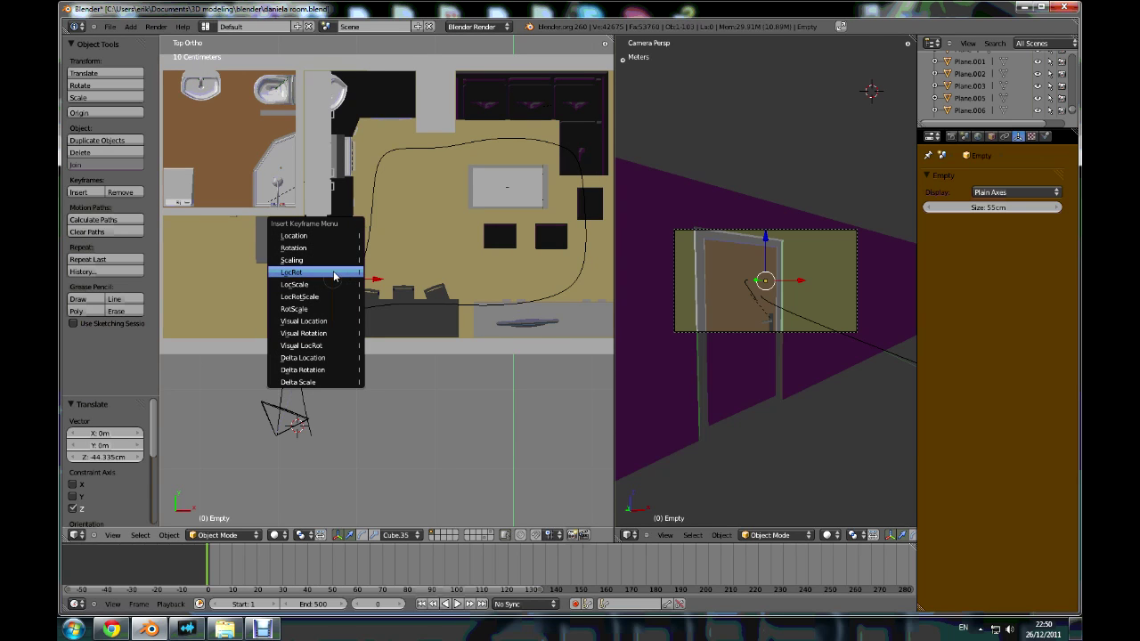
left_click(322, 236)
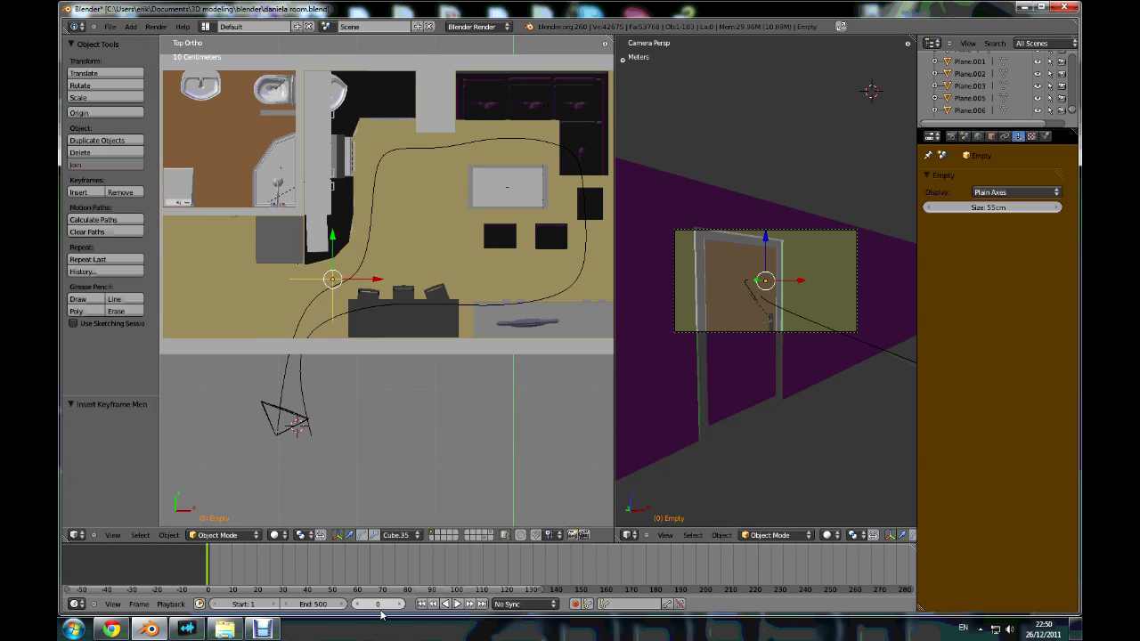
left_click_drag(381, 609, 408, 609)
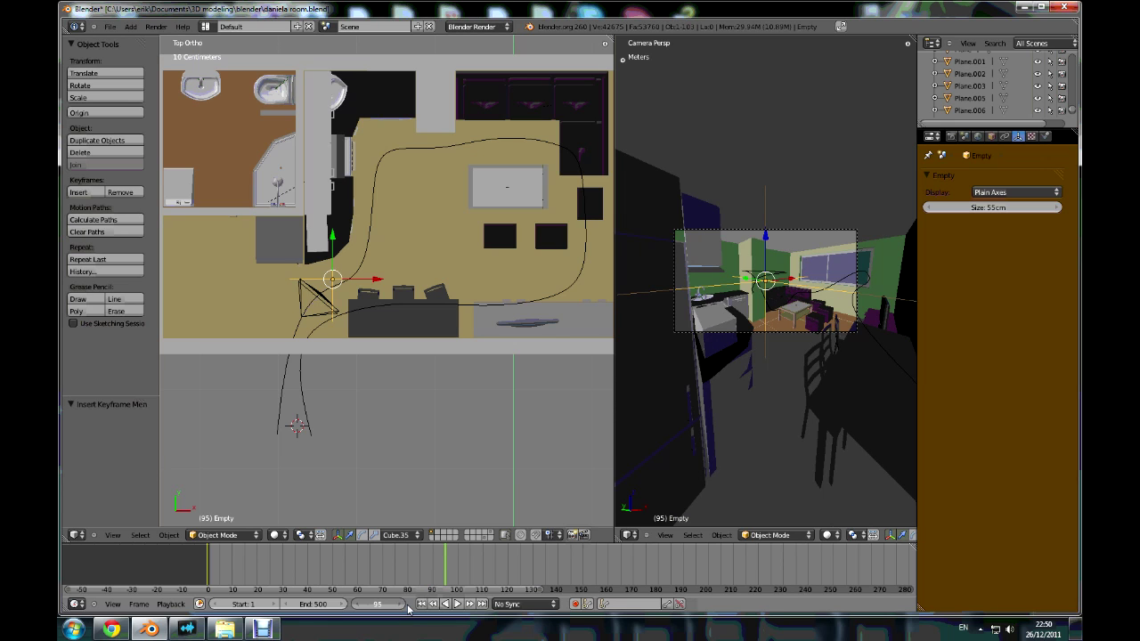
scroll(731, 341, "up", 2)
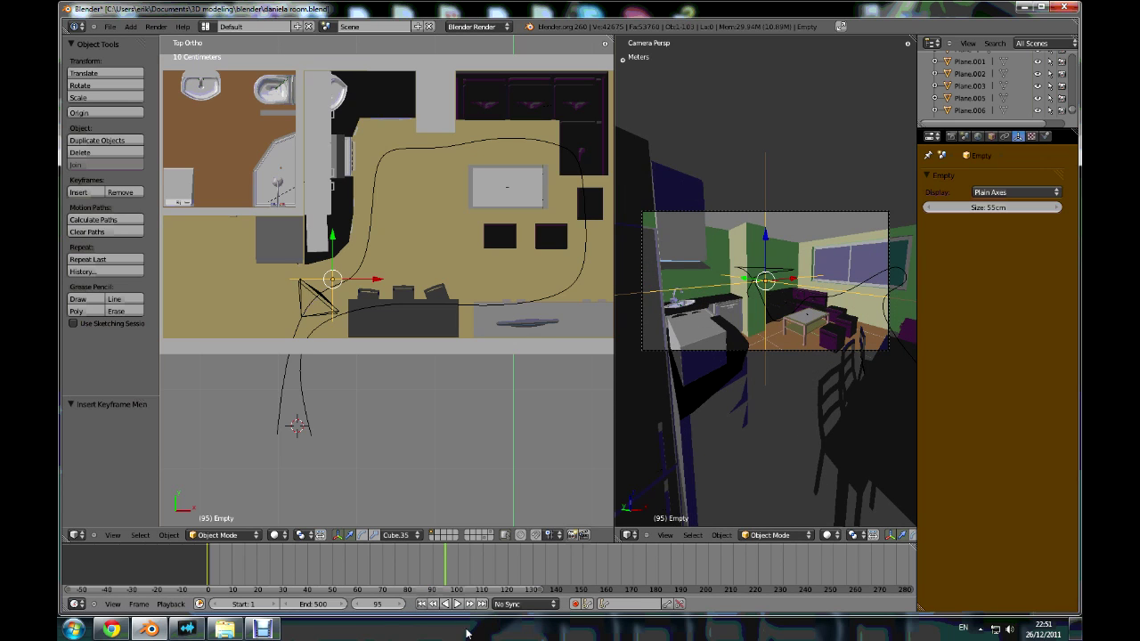
left_click(376, 607)
left_click_drag(377, 608, 372, 609)
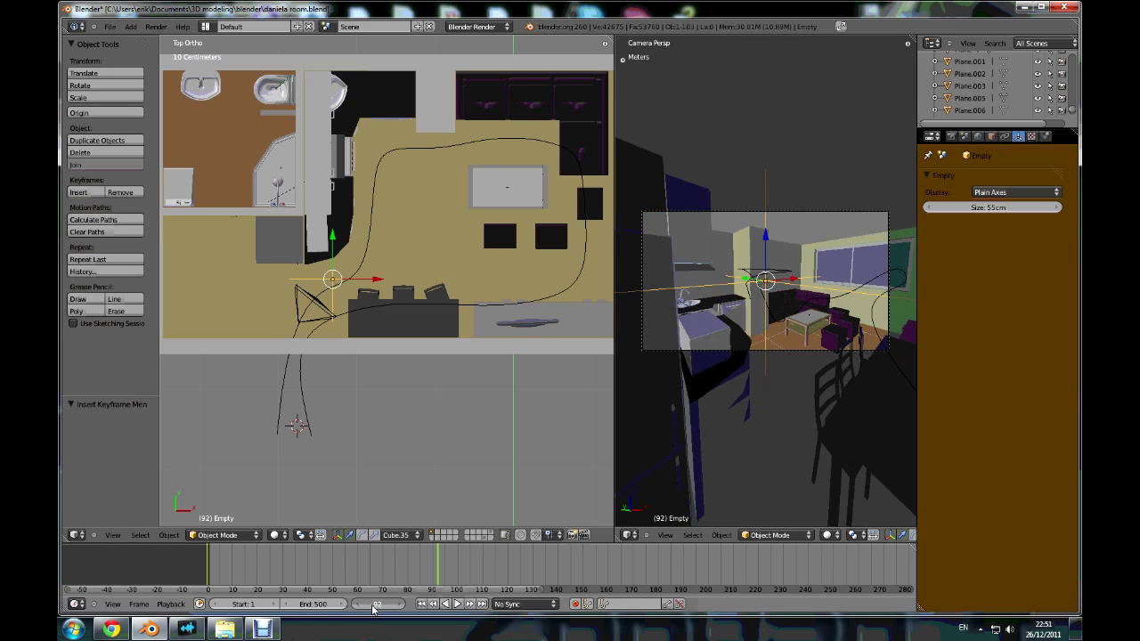
- Move the empty over the central table, lower it, and key its location at frame 92
right_click(333, 283)
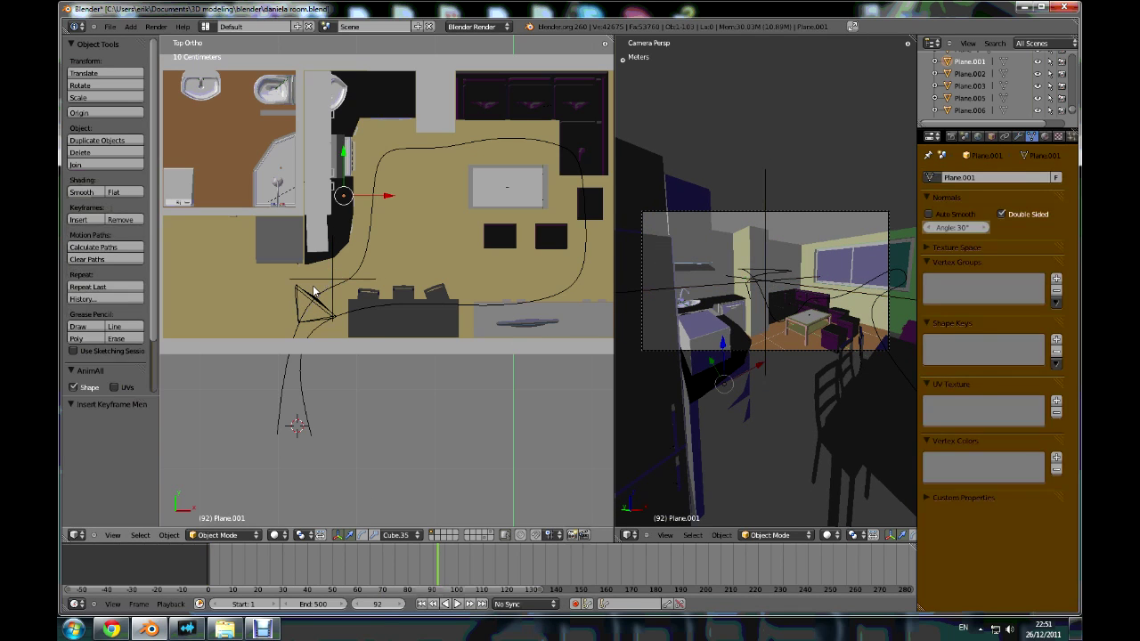
right_click(330, 283)
key("g")
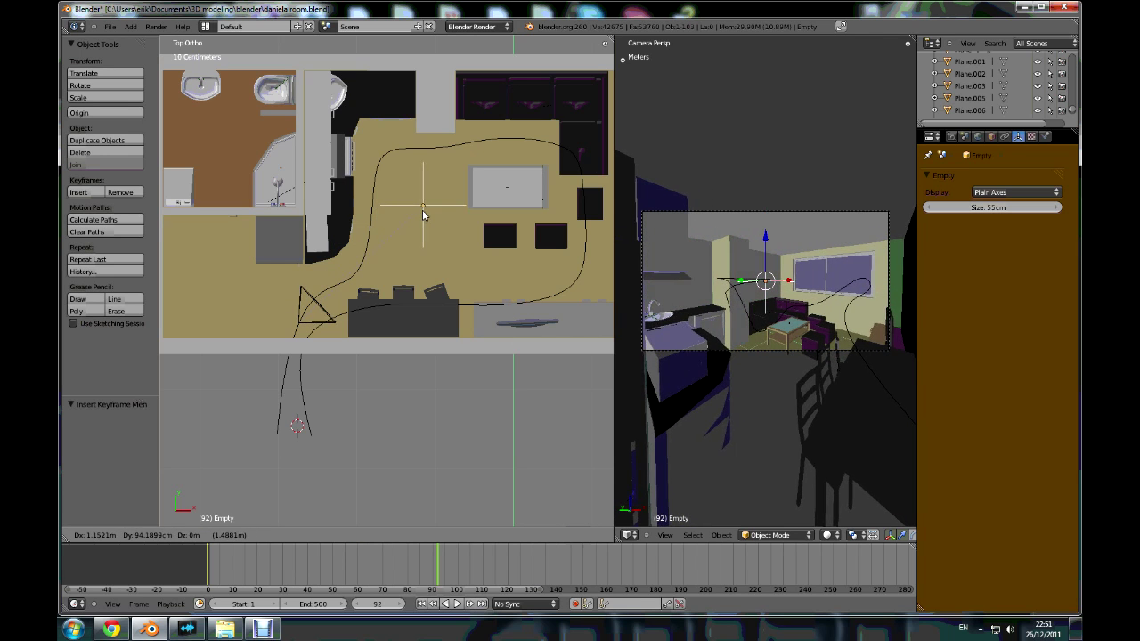
left_click(505, 218)
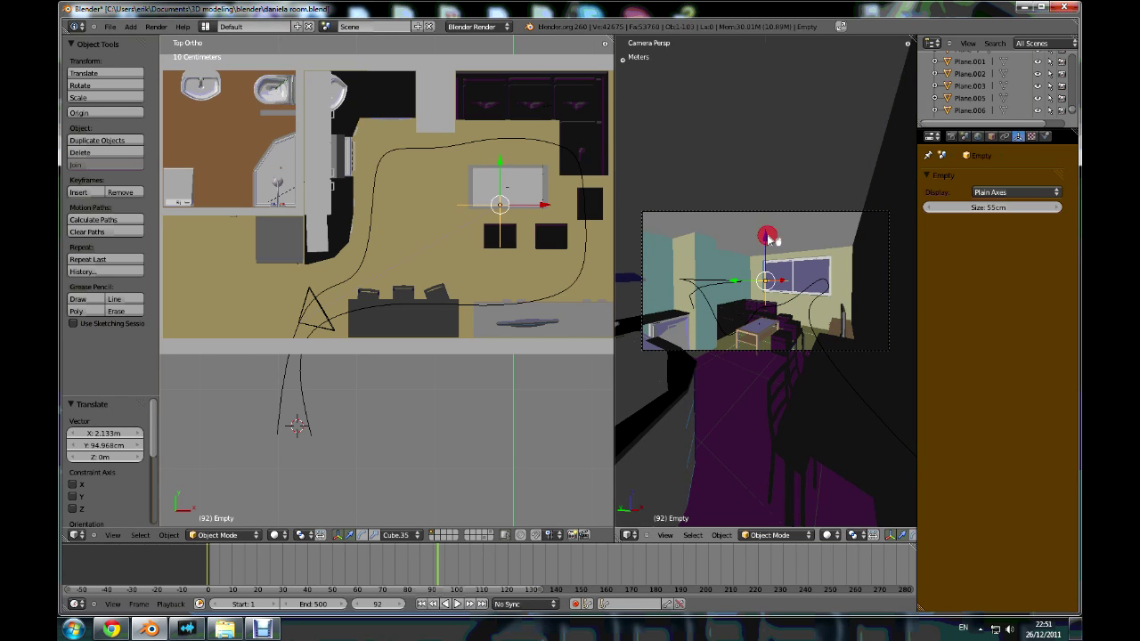
left_click_drag(763, 239, 768, 263)
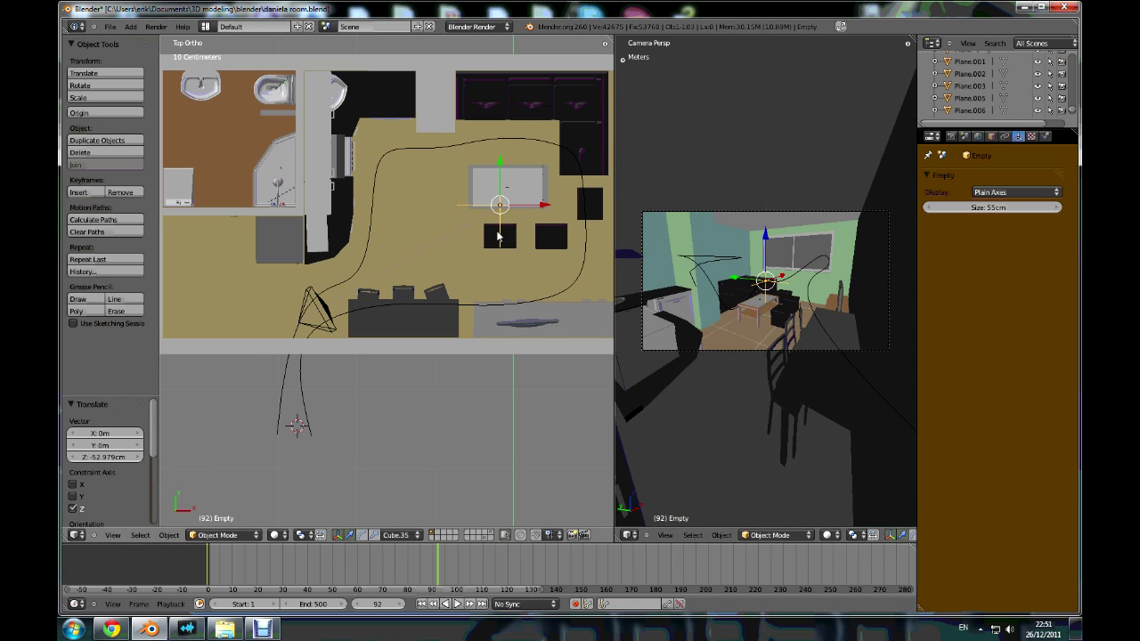
key("i")
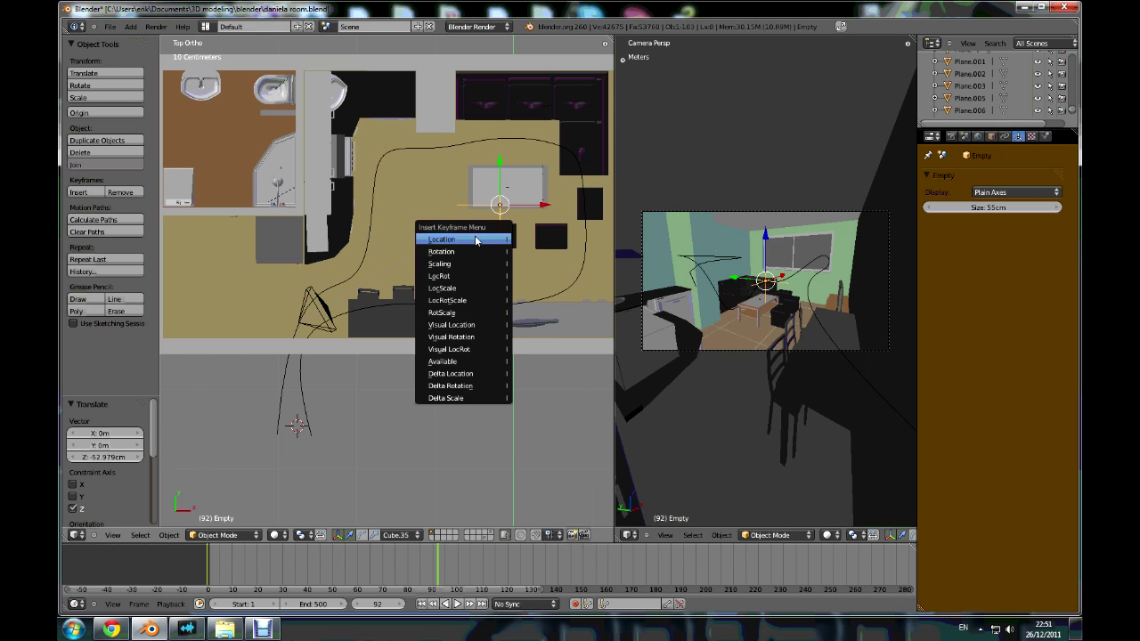
left_click(477, 239)
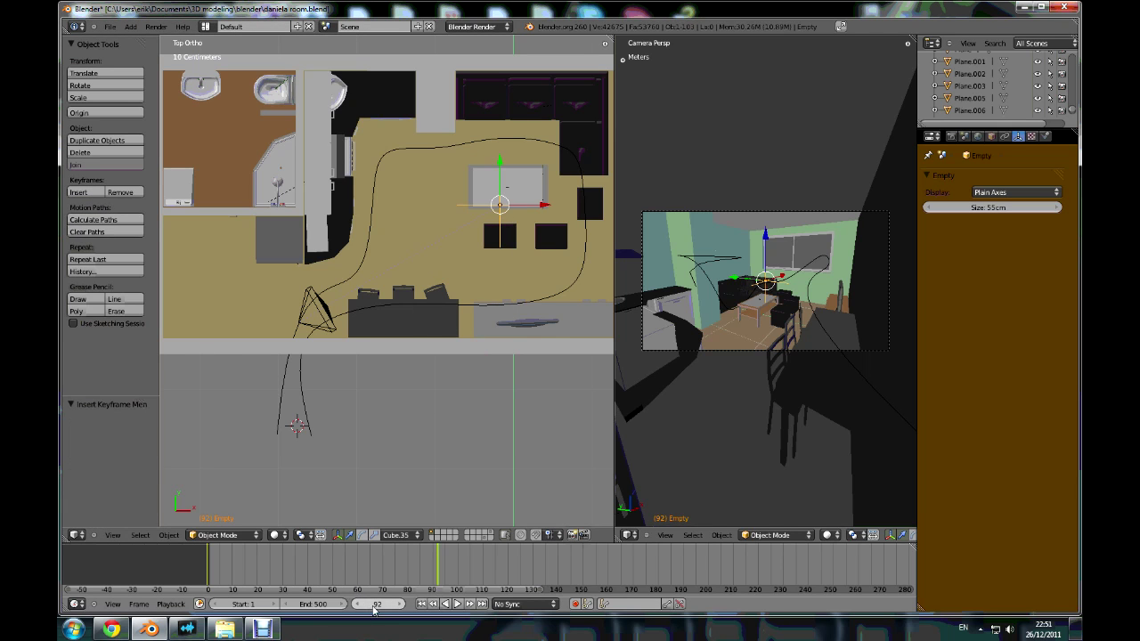
- At frame 172, move the empty toward the lower-right of the room and key its location
left_click_drag(374, 610, 409, 605)
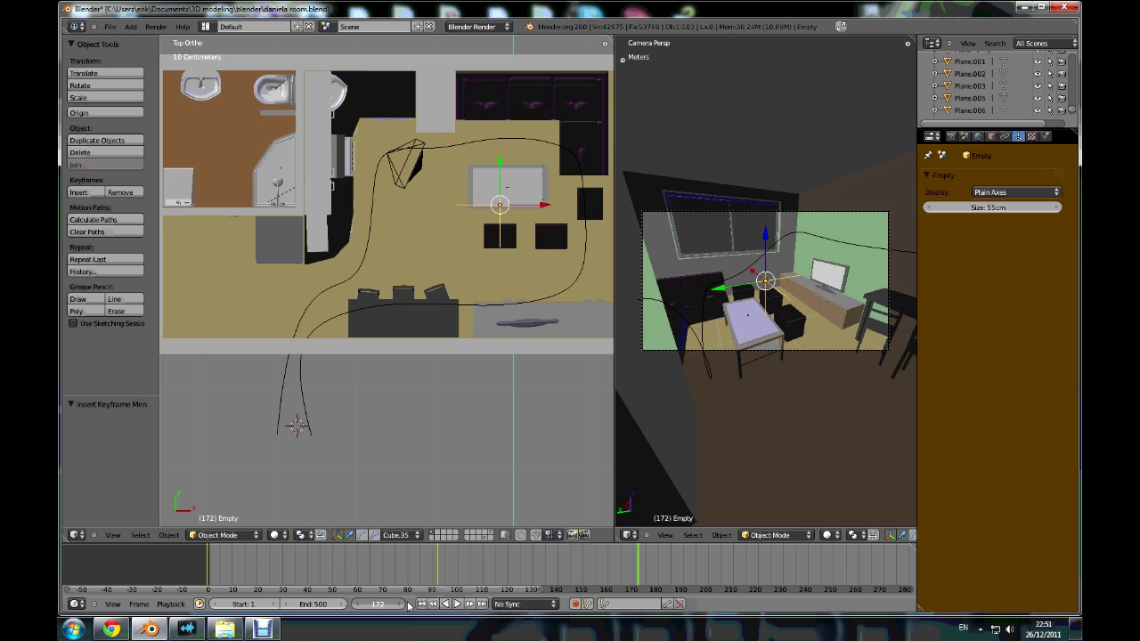
left_click_drag(409, 606, 409, 606)
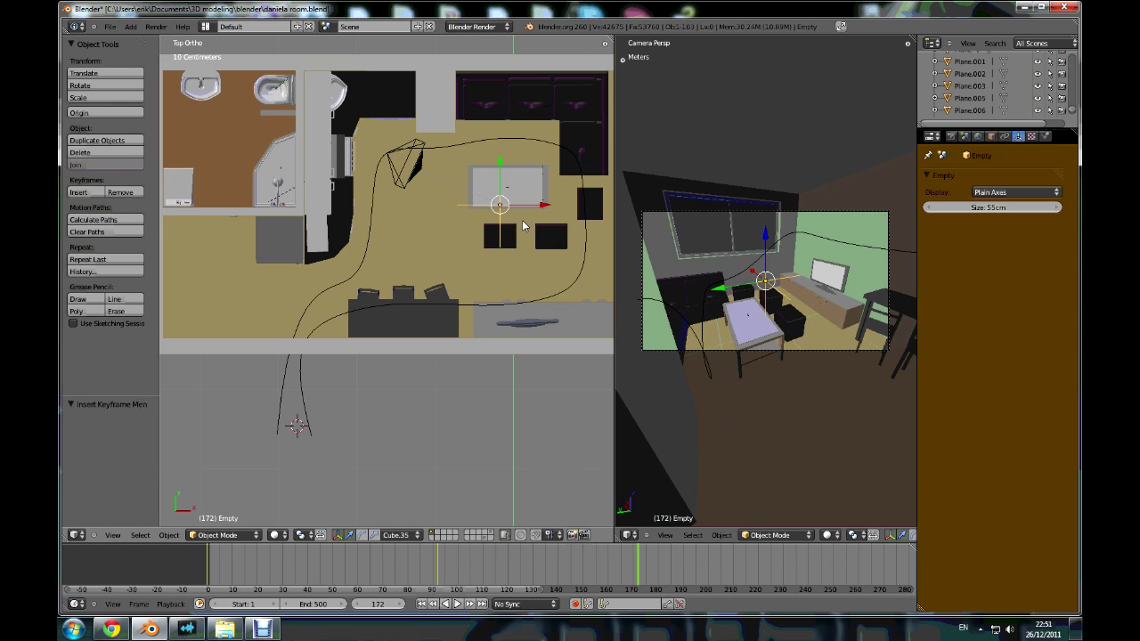
key("g")
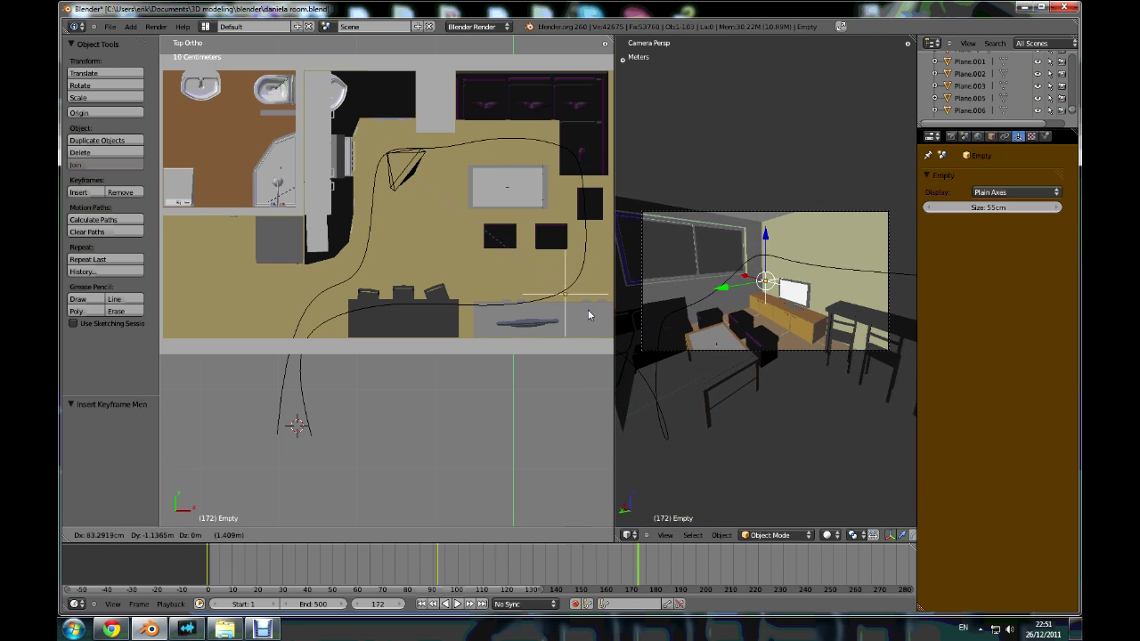
left_click(589, 323)
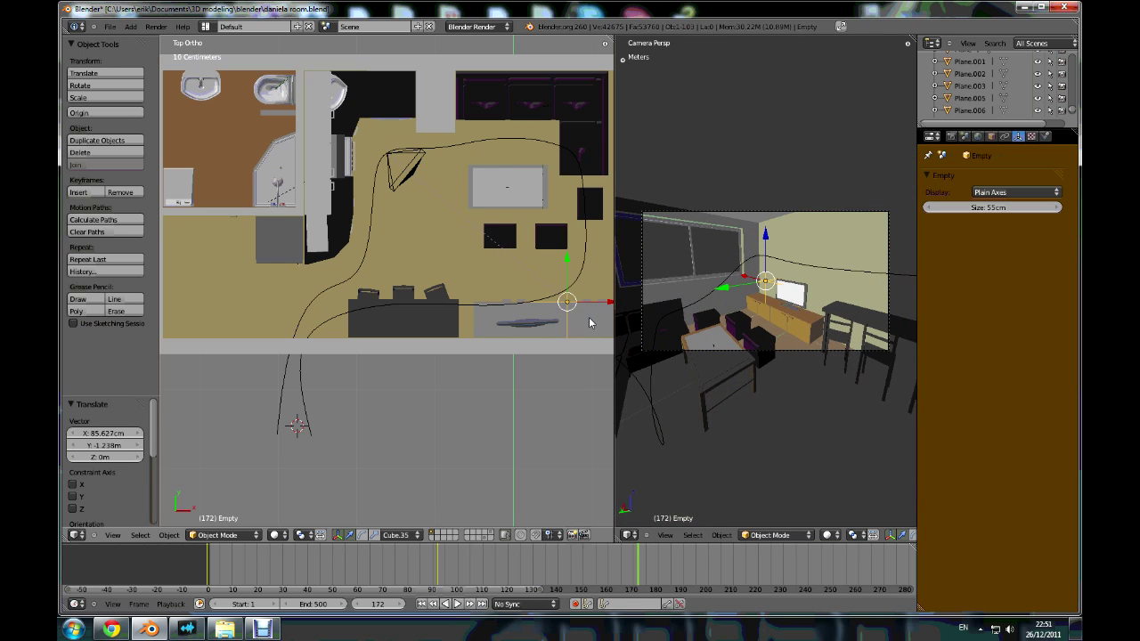
key("i")
left_click(569, 318)
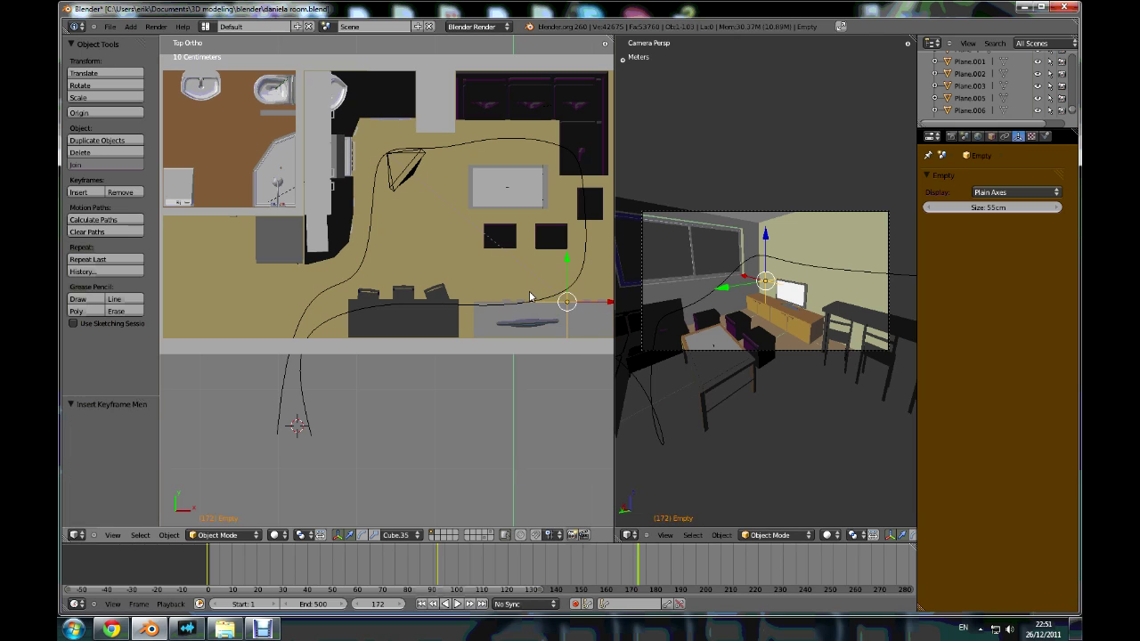
left_click_drag(373, 605, 403, 610)
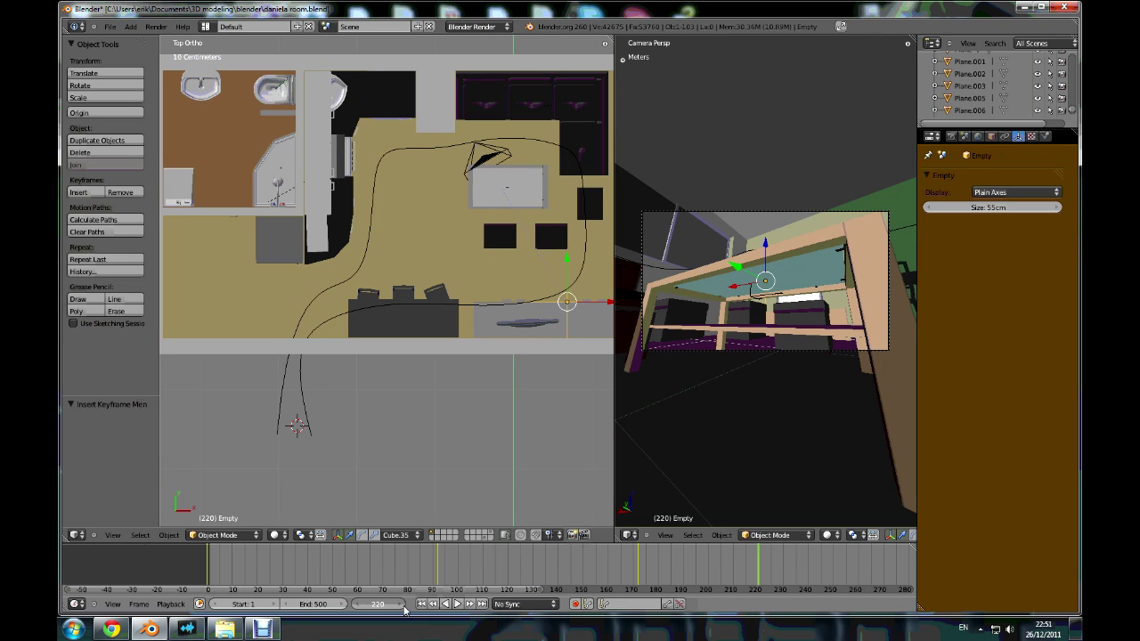
- At frame 220, shift the empty left, lower it, and key its location
left_click_drag(403, 610, 403, 610)
key("g")
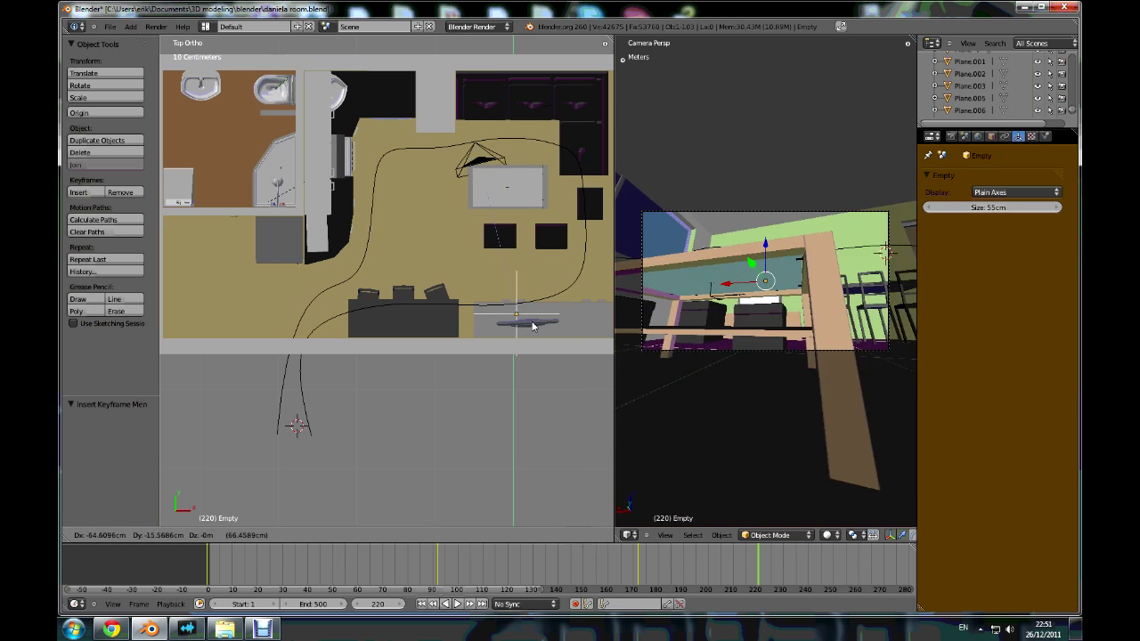
left_click(503, 322)
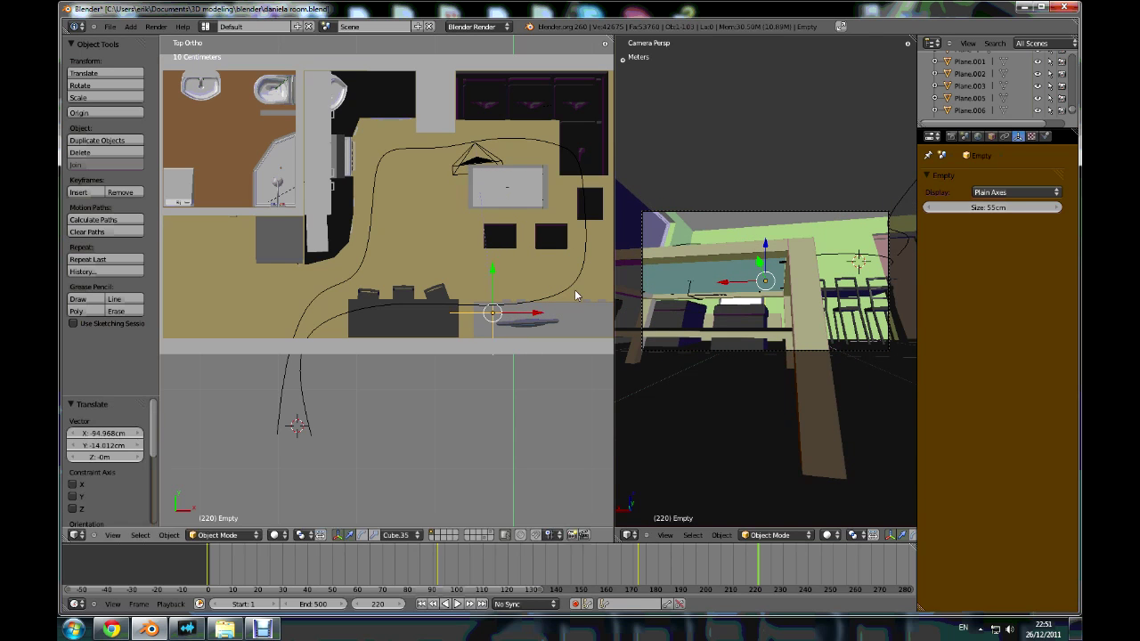
left_click_drag(768, 245, 495, 319)
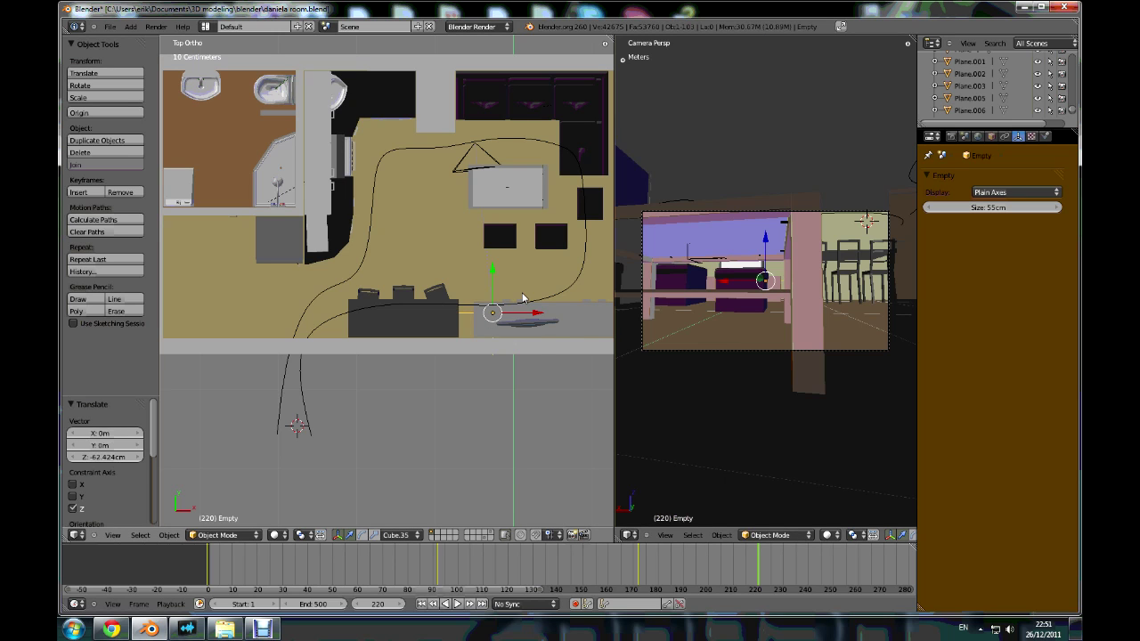
key("i")
left_click(521, 298)
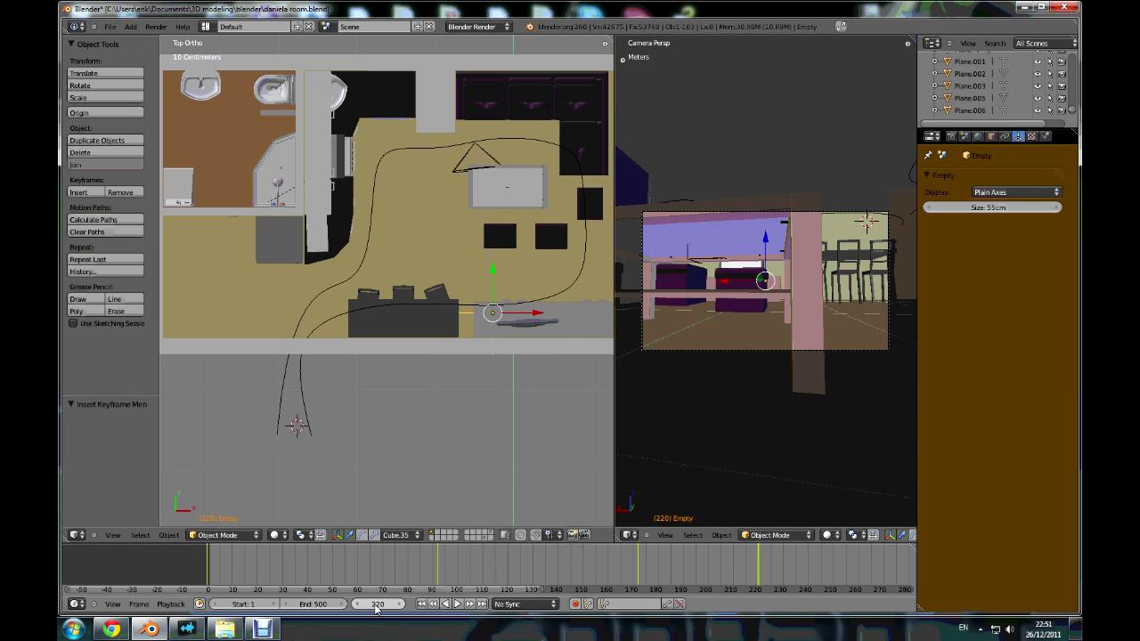
- At frame 281, move the empty along Y toward the kitchen, raise it 18 cm, and key location
left_click_drag(376, 609, 404, 608)
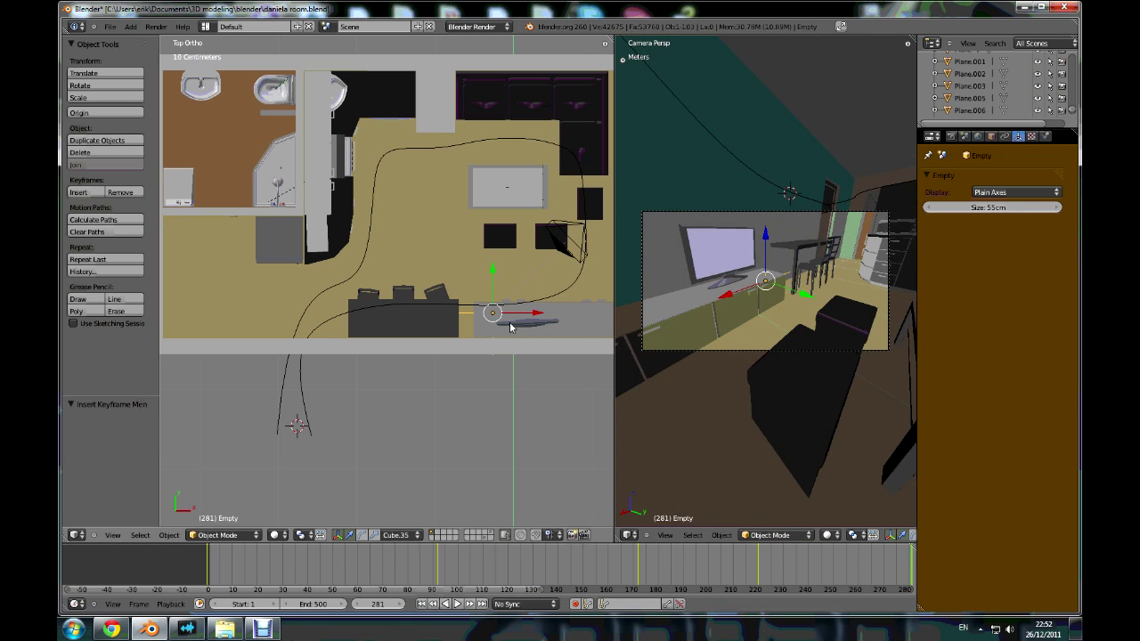
left_click(325, 306)
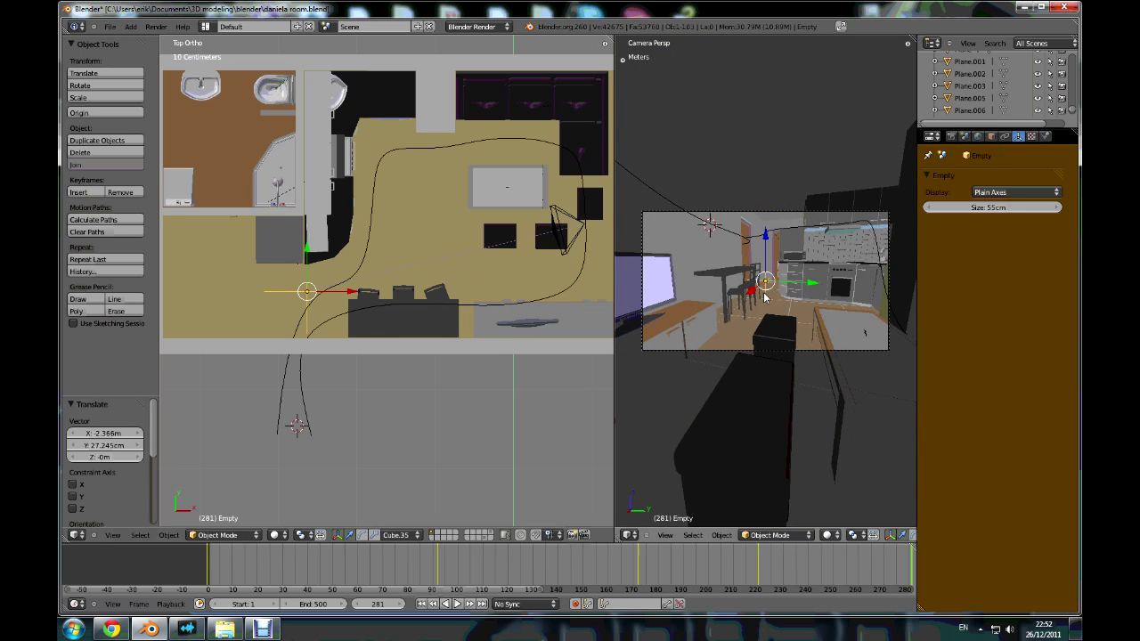
key("g")
key("y")
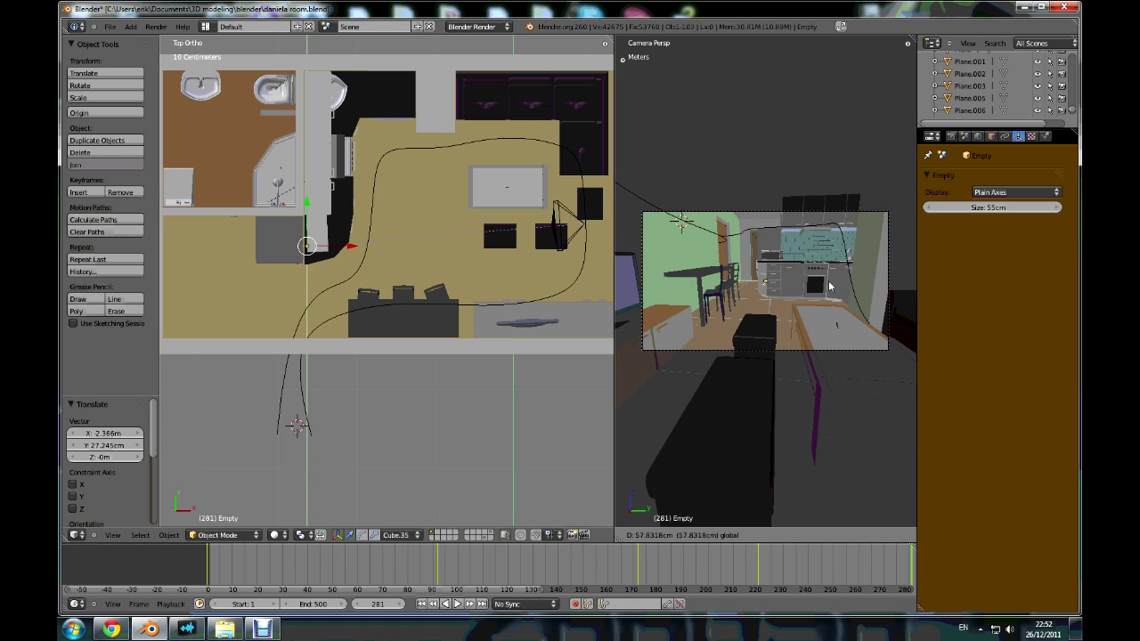
left_click(829, 286)
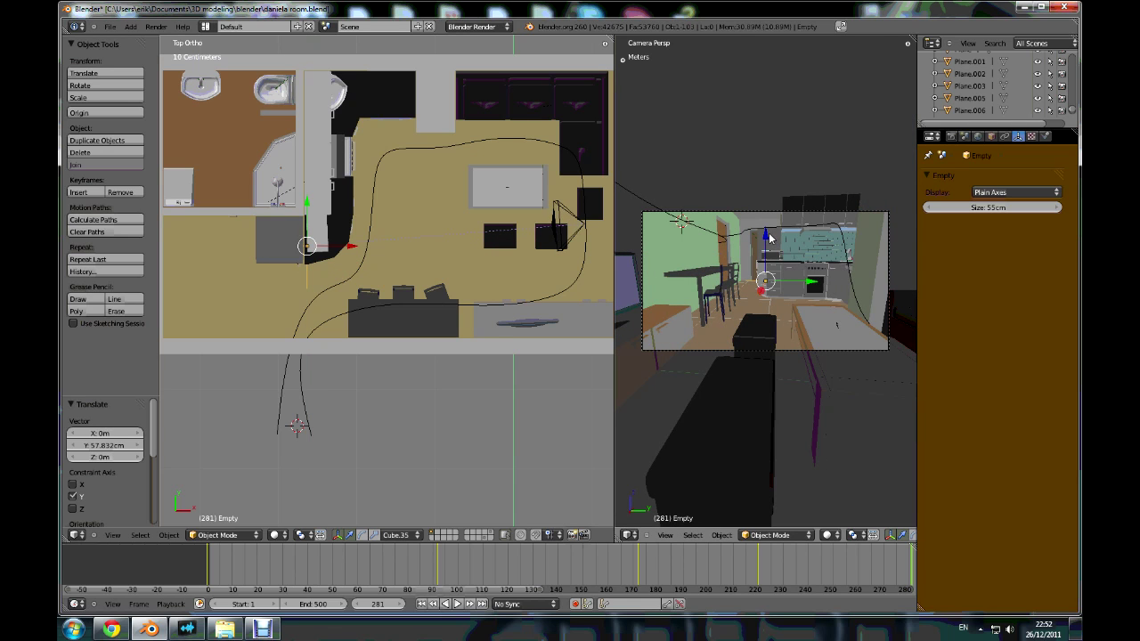
key("g")
key("z")
left_click(495, 274)
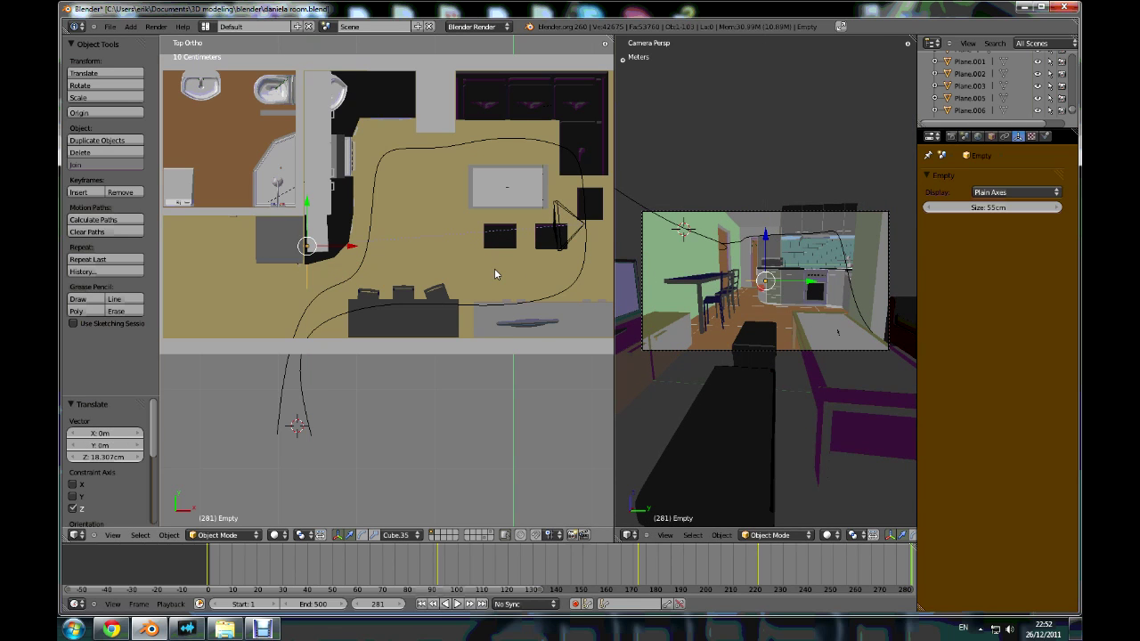
key("i")
left_click(486, 273)
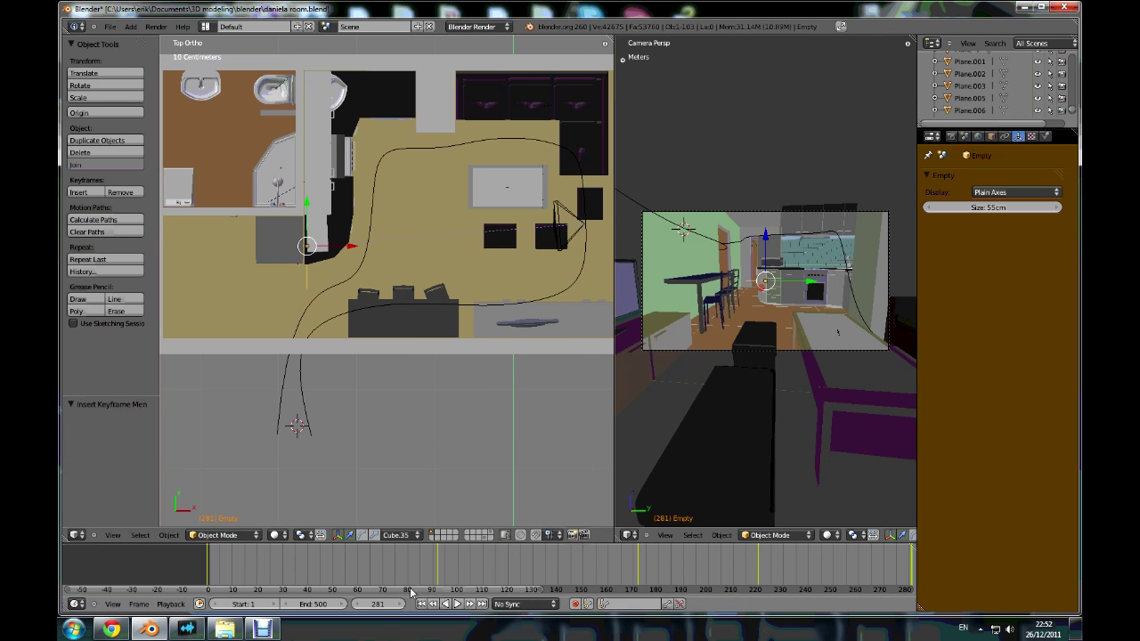
left_click_drag(378, 605, 405, 609)
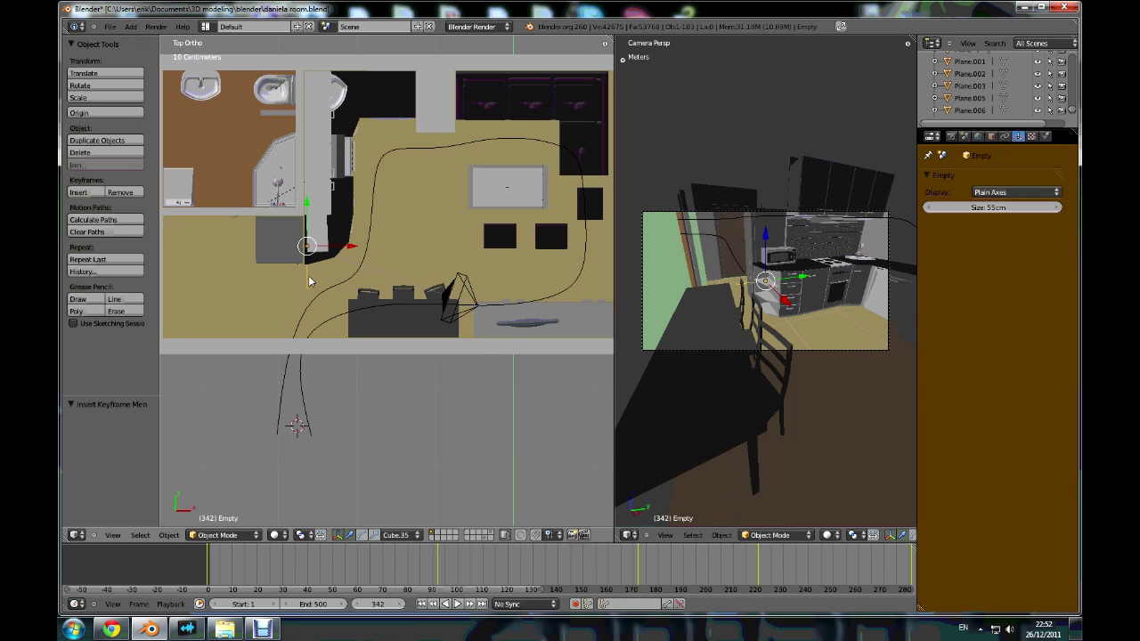
- Move the target toward the kitchen and key its location at frame 342
left_click_drag(806, 279, 771, 191)
key("i")
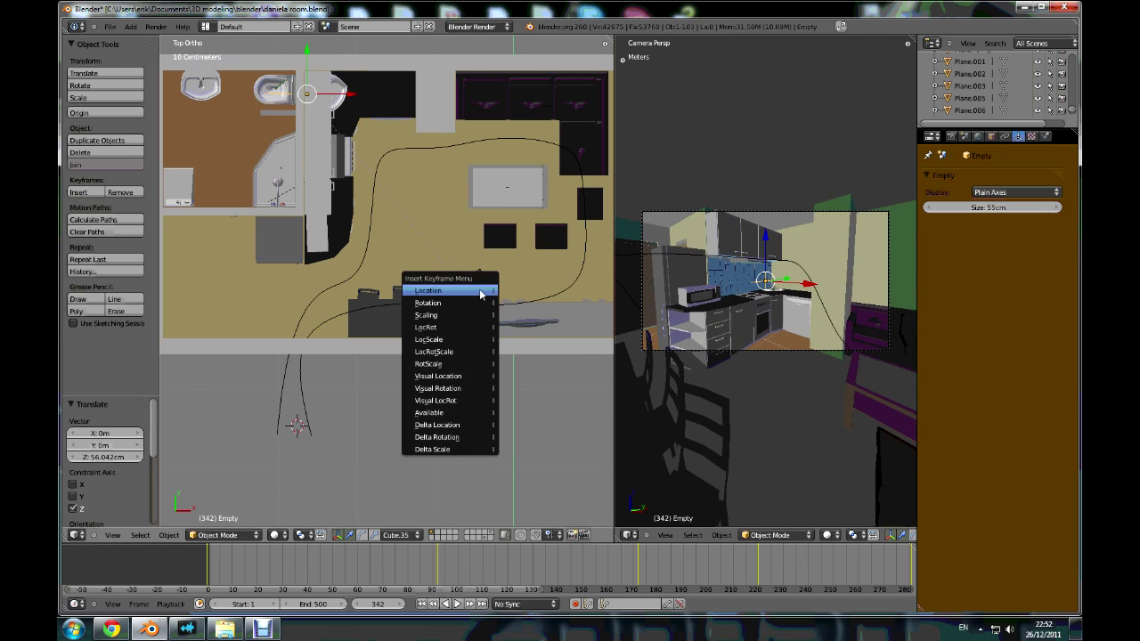
left_click(471, 291)
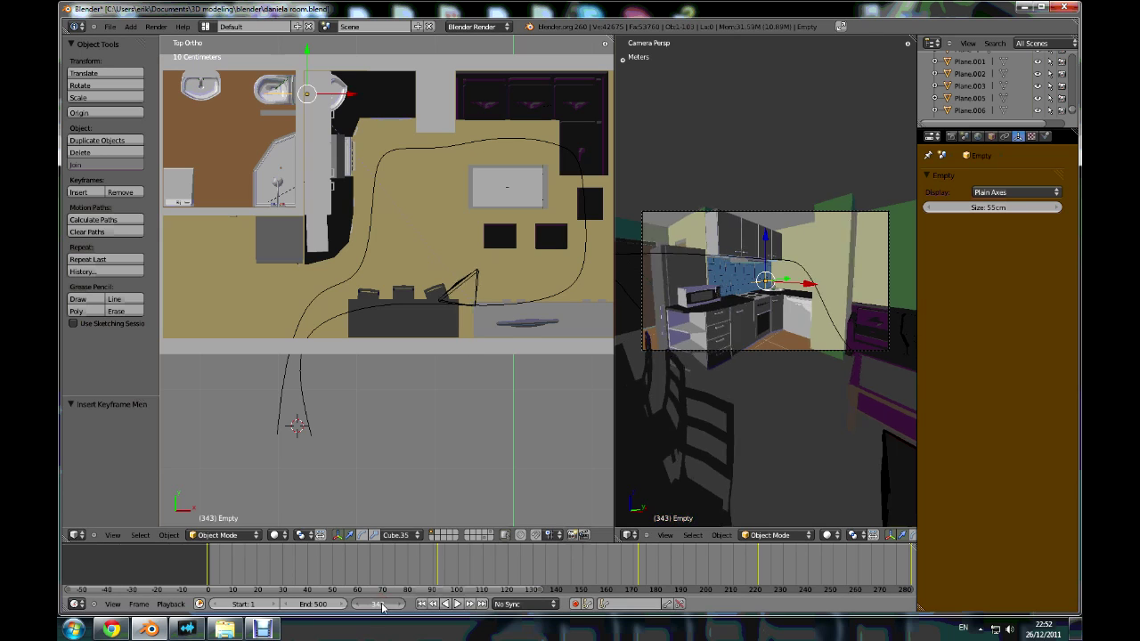
- At frame 414, place the target over the living-room table, lower it ~46 cm, and key location
left_click_drag(378, 605, 406, 609)
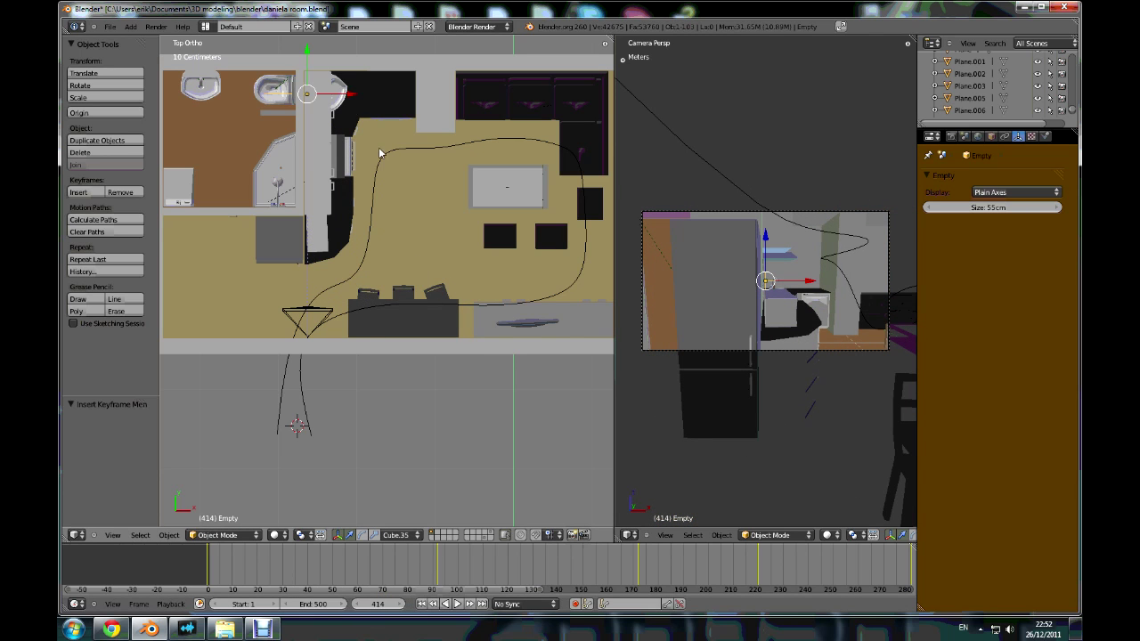
key("g")
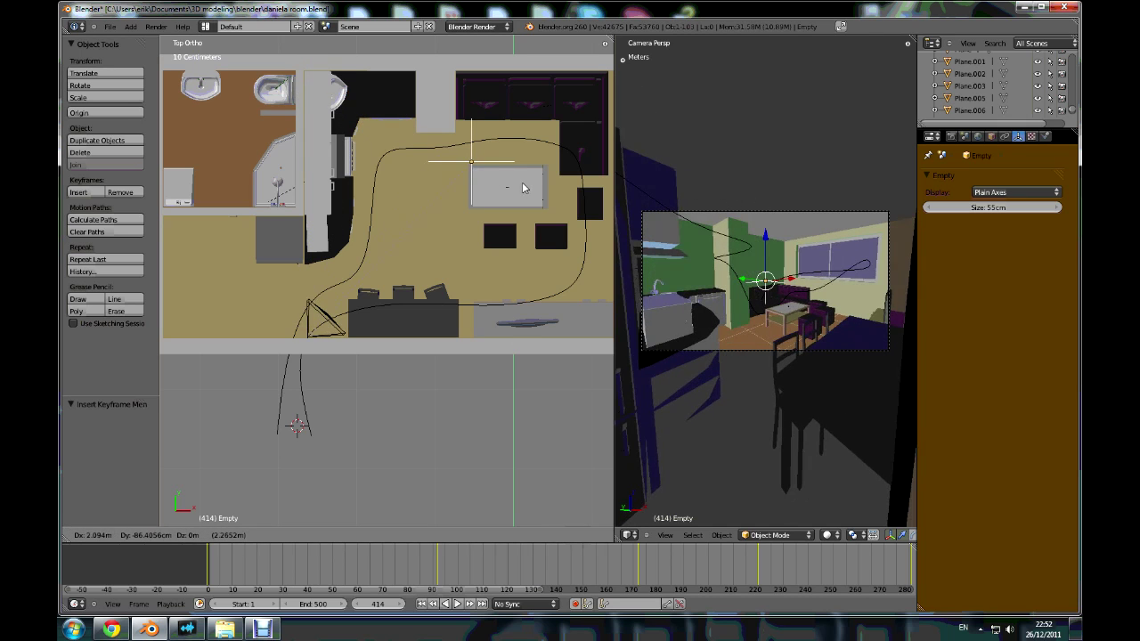
left_click(525, 190)
key("g")
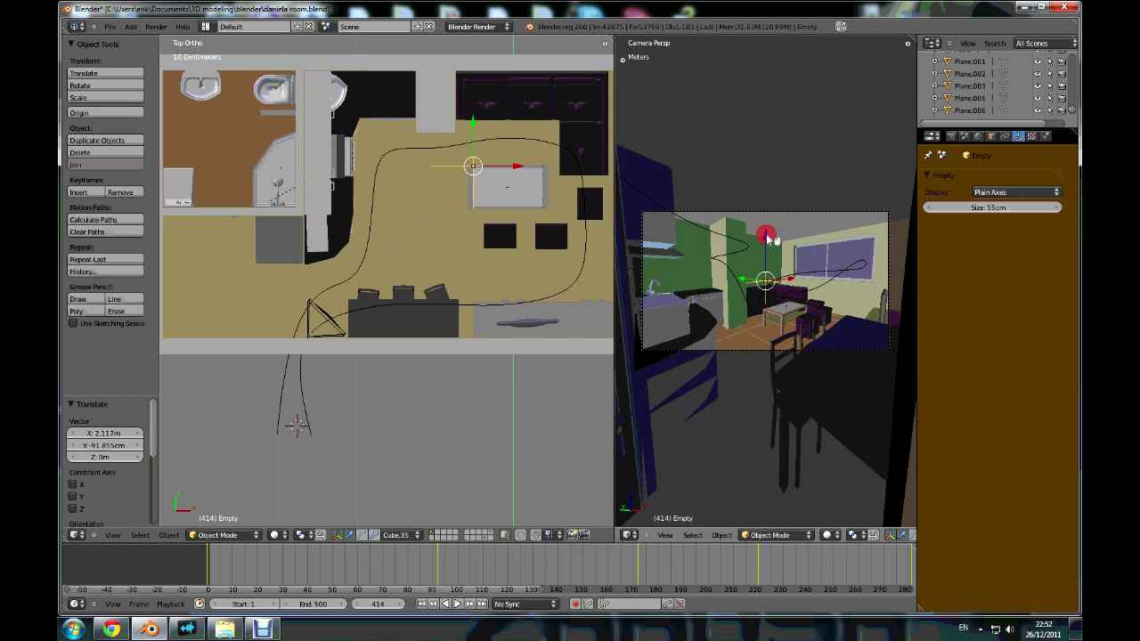
key("z")
left_click(766, 259)
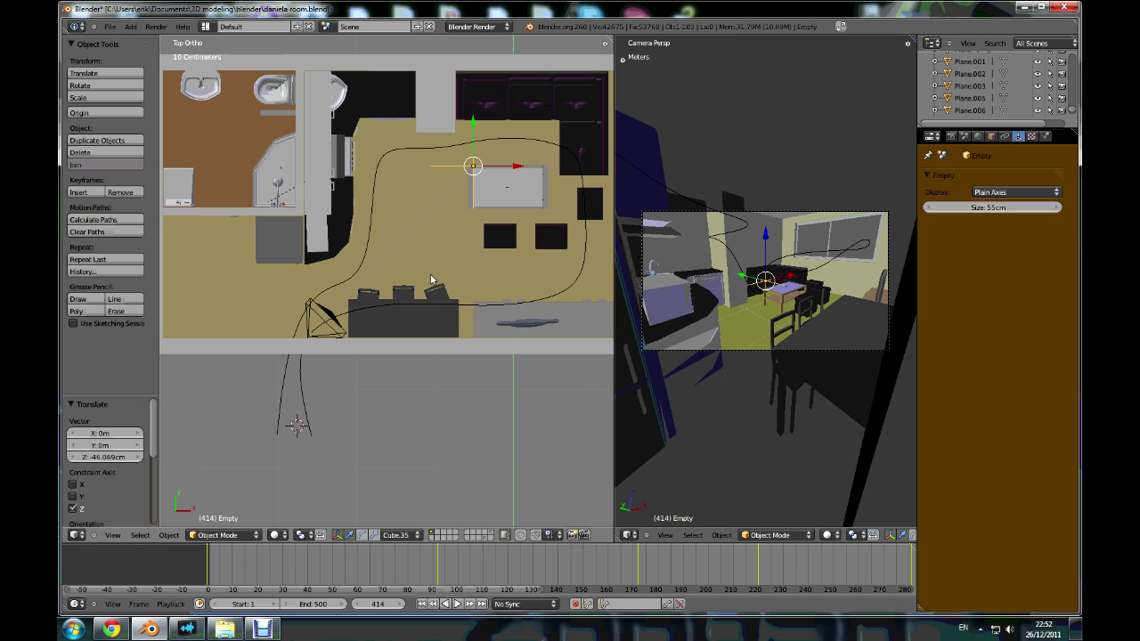
key("i")
left_click(431, 275)
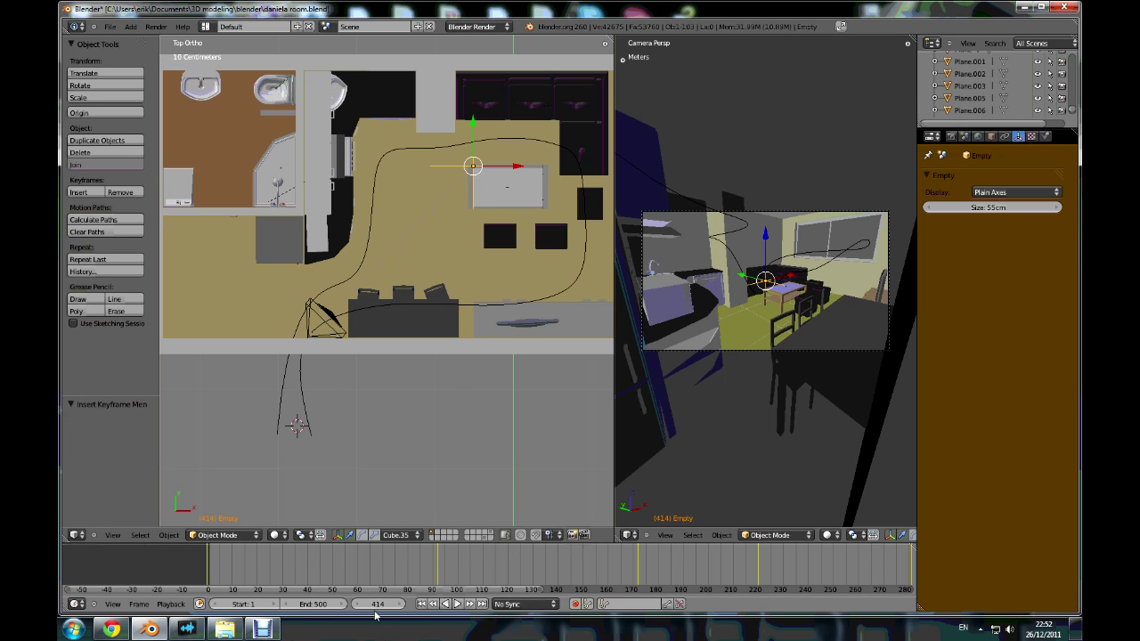
- At frame 499, place the target by the entrance door, raise it ~54 cm, and key location
left_click_drag(375, 611, 409, 610)
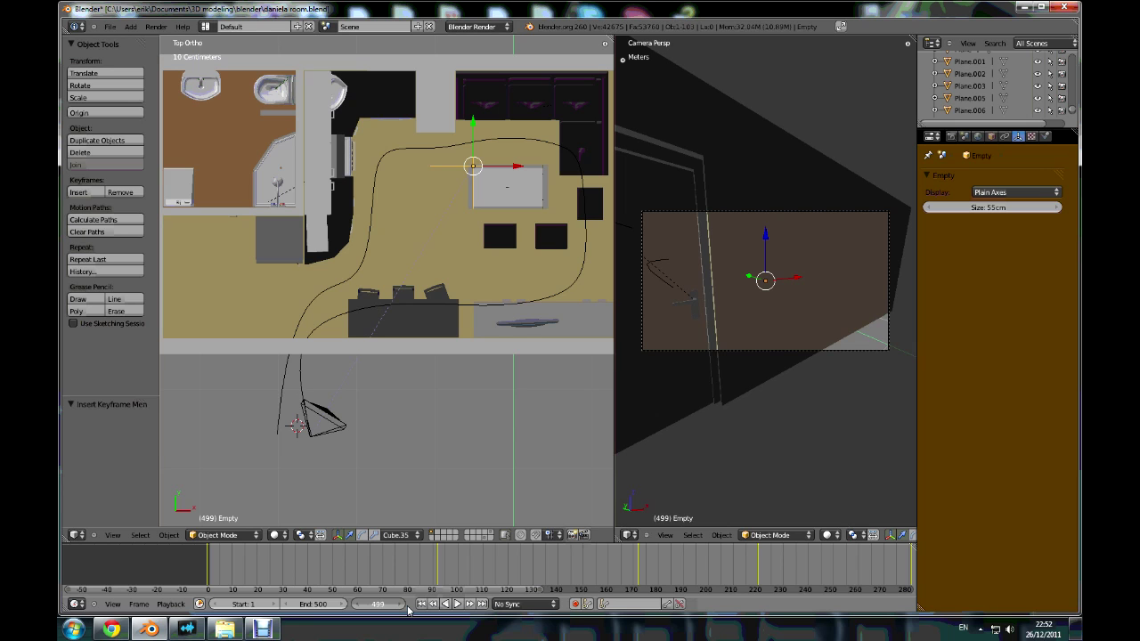
key("g")
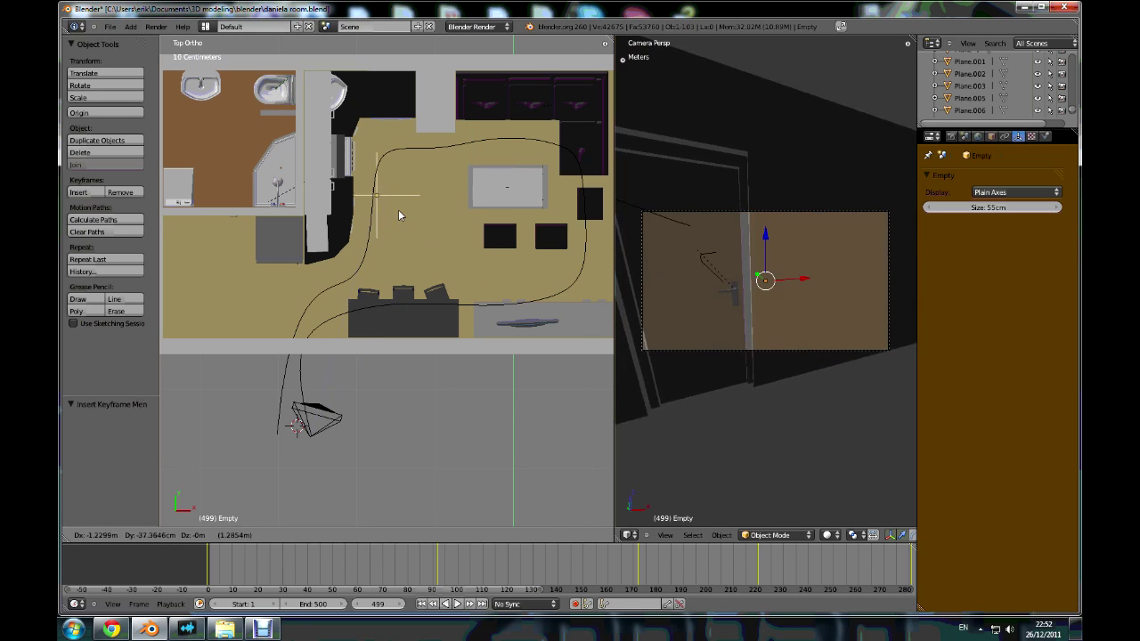
left_click(325, 192)
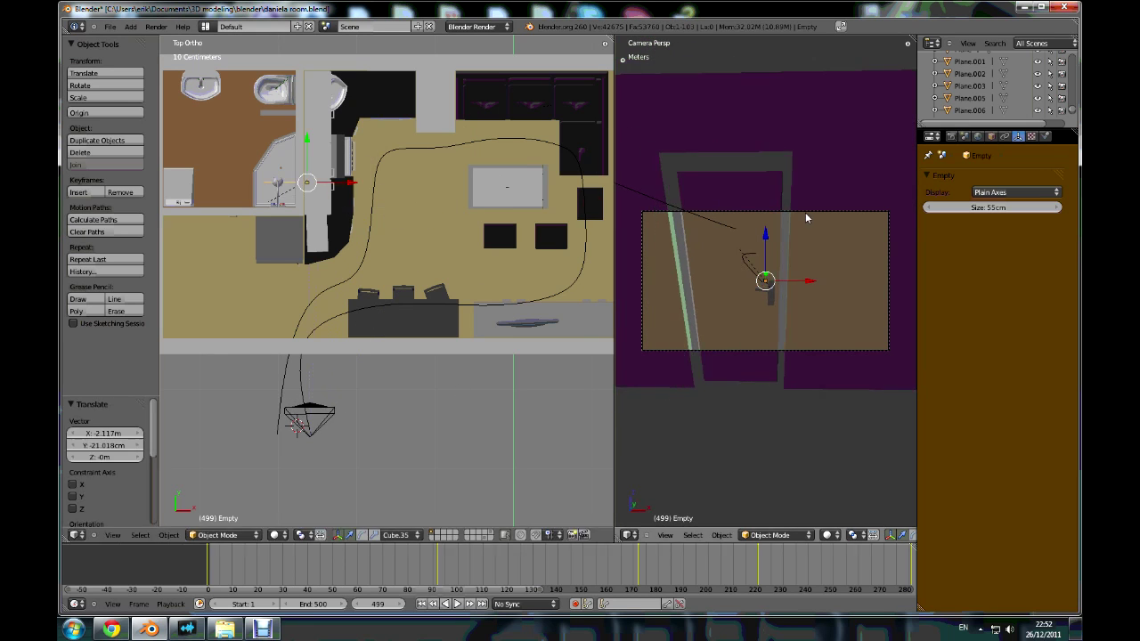
key("g")
key("z")
left_click(762, 216)
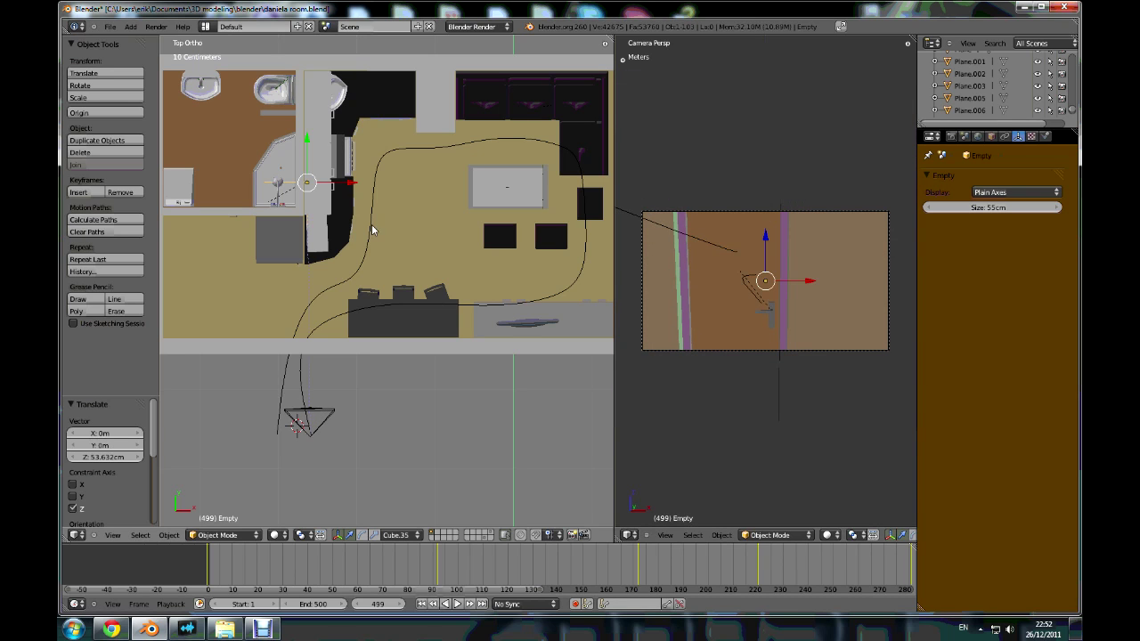
key("i")
left_click(370, 237)
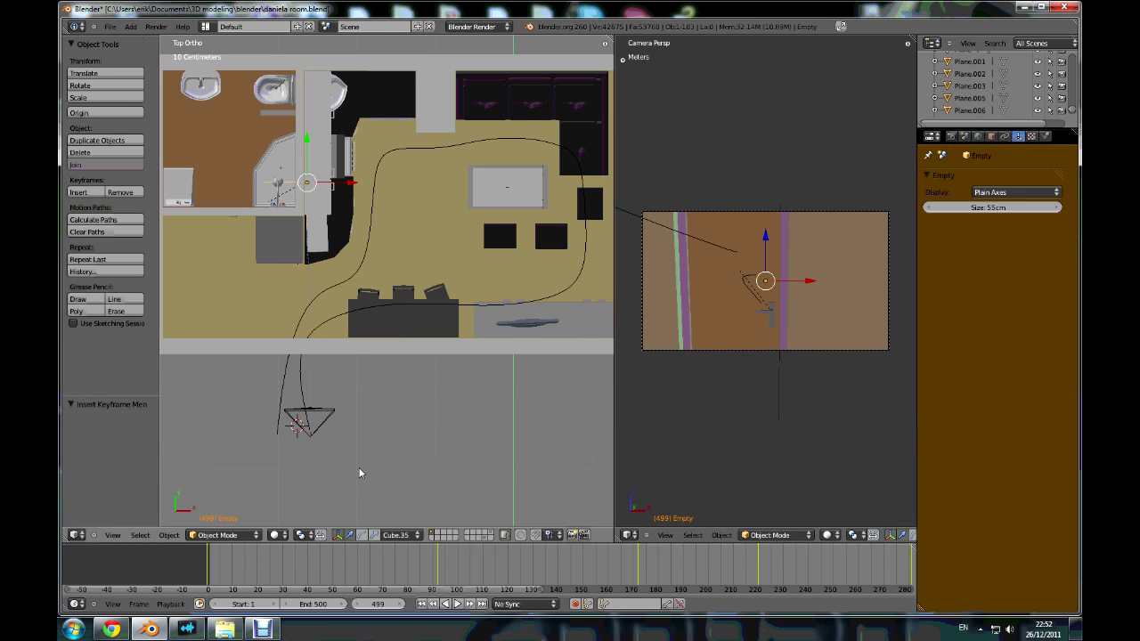
- Rewind to frame 0, widen the camera view, and play the fly-through with Alt+A until stopping
left_click_drag(383, 604, 262, 609)
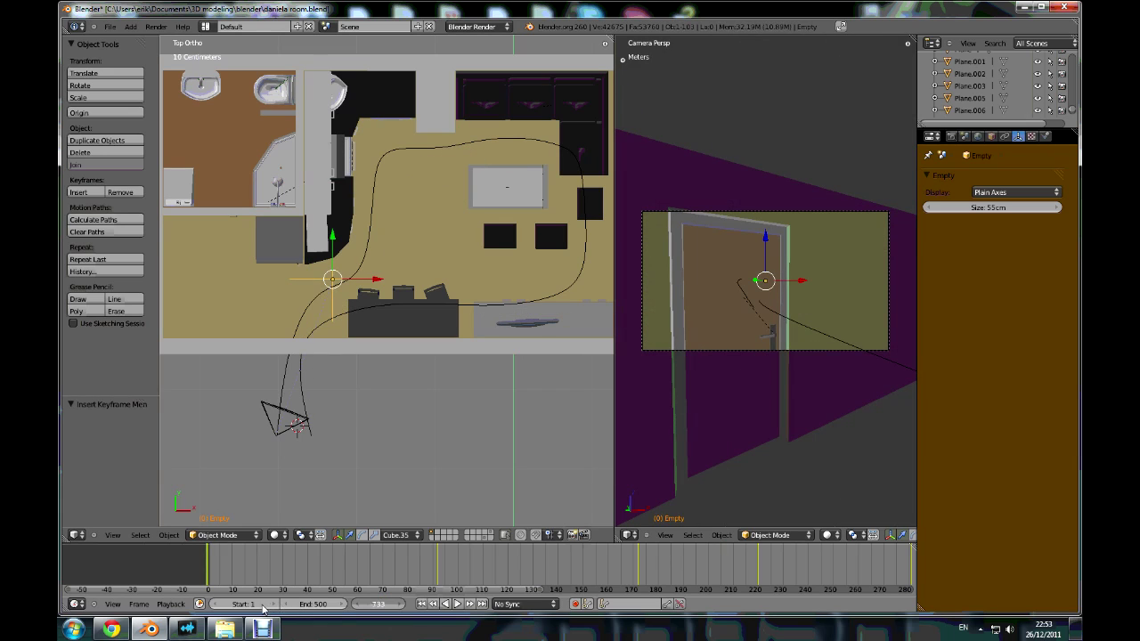
scroll(783, 298, "up", 2)
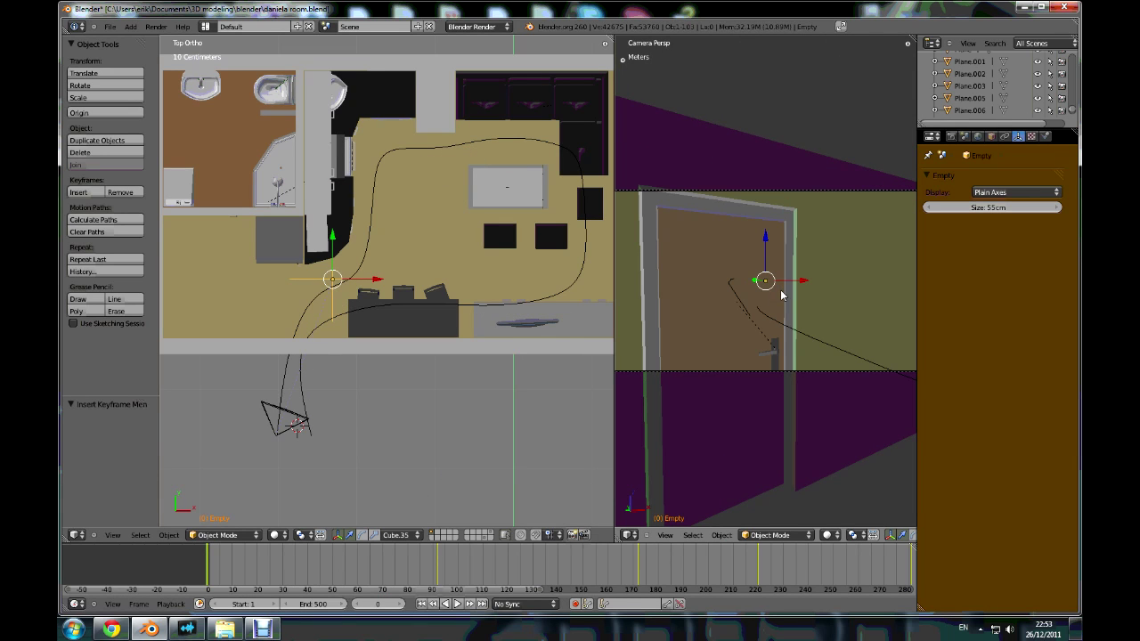
left_click_drag(615, 329, 579, 331)
scroll(360, 268, "down", 1)
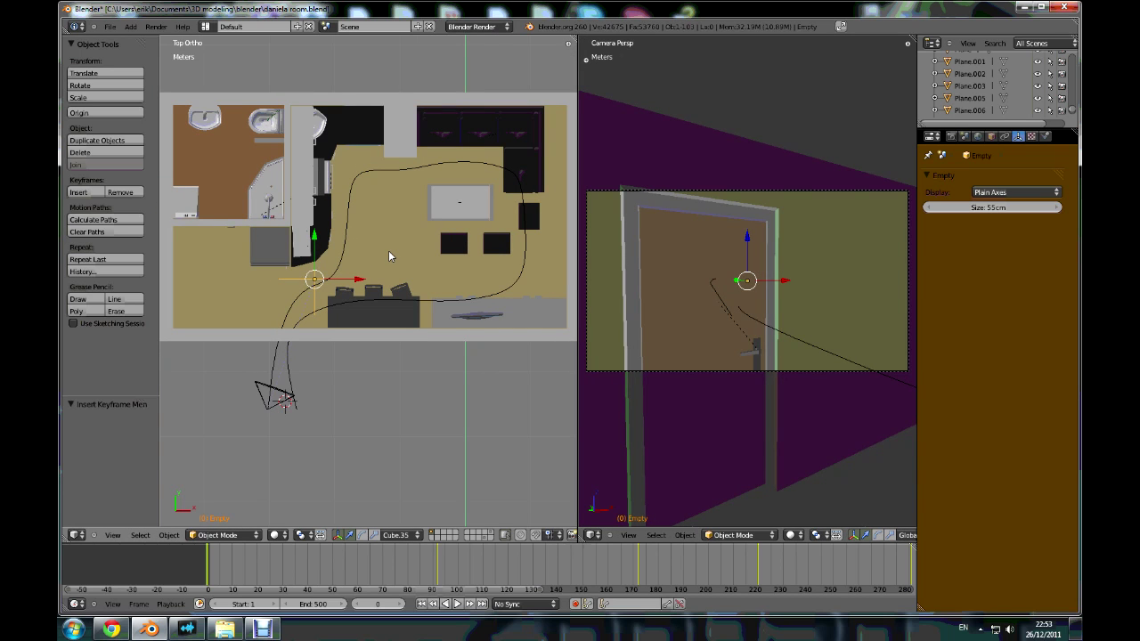
key("alt+a")
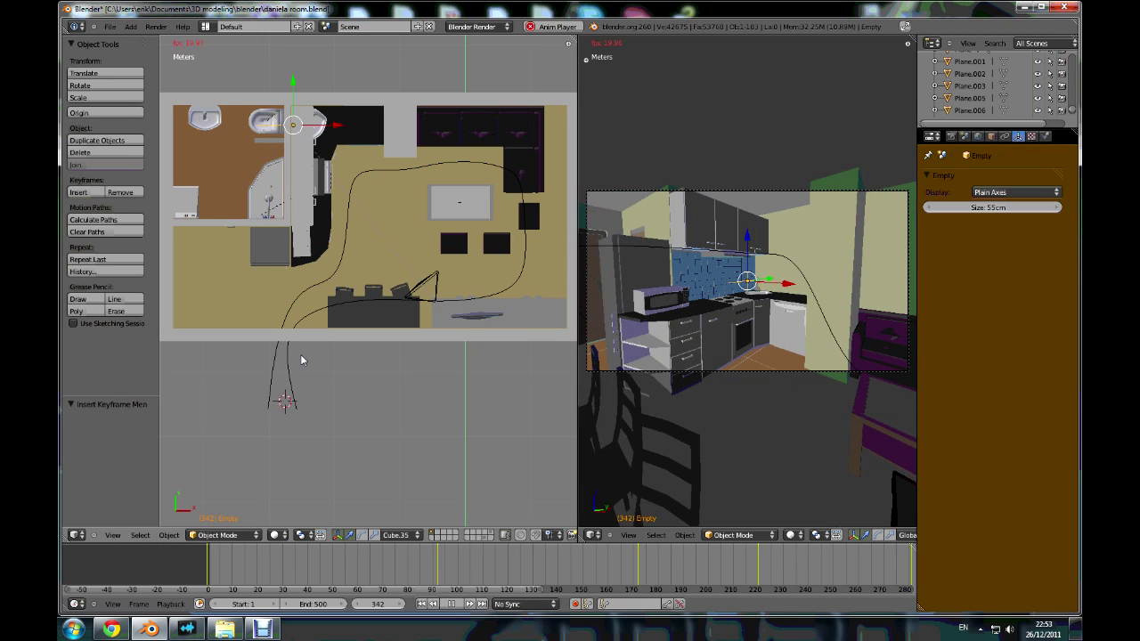
key("Escape")
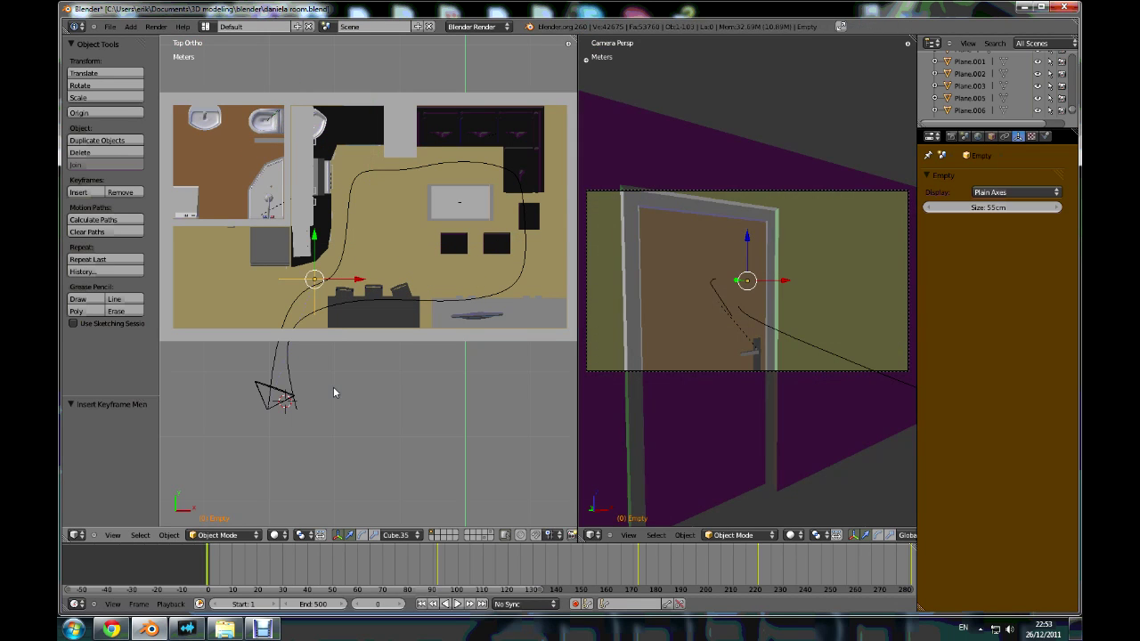
- Orbit the left view toward the entrance door and scrub the timeline to frame 30
middle_click_drag(329, 398, 242, 328)
scroll(223, 319, "up", 3)
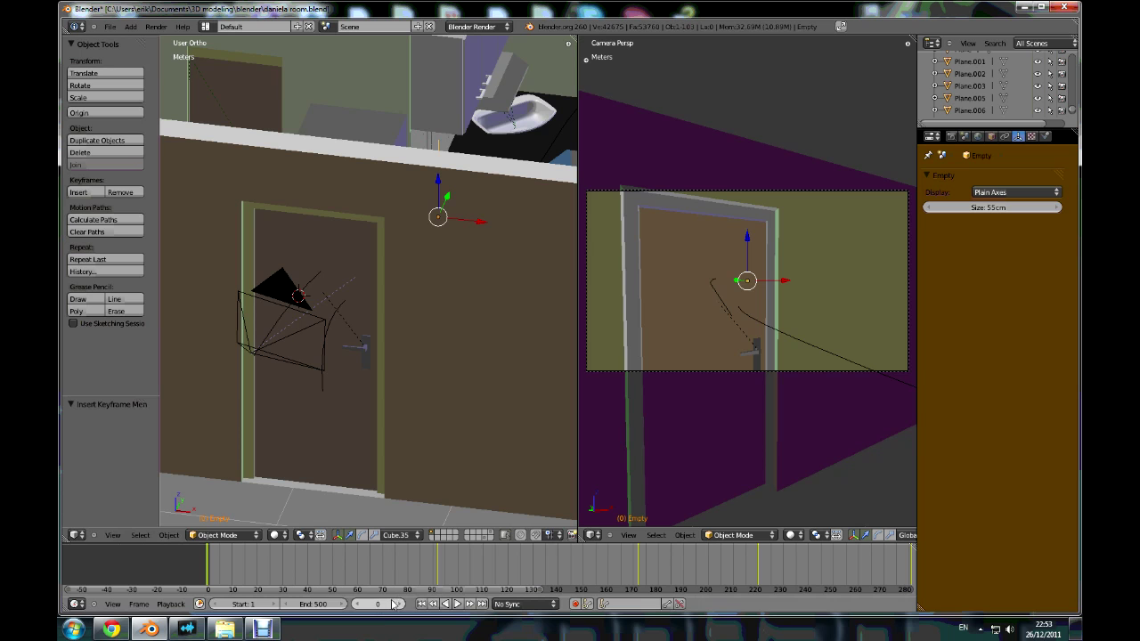
left_click_drag(378, 606, 384, 609)
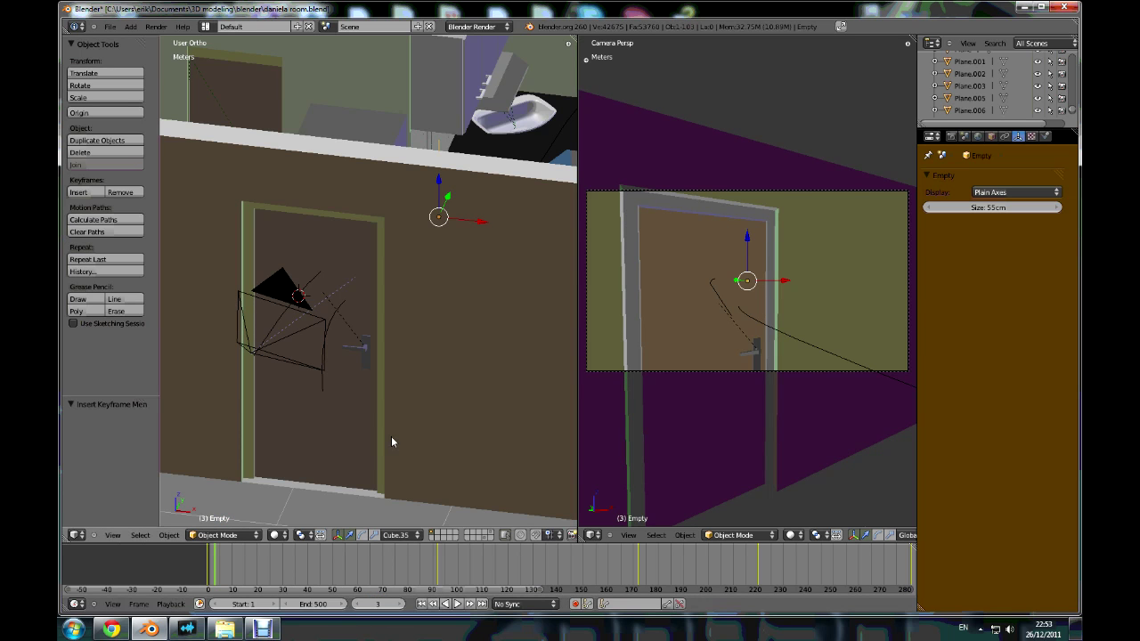
key("KP_7")
scroll(376, 476, "up", 2)
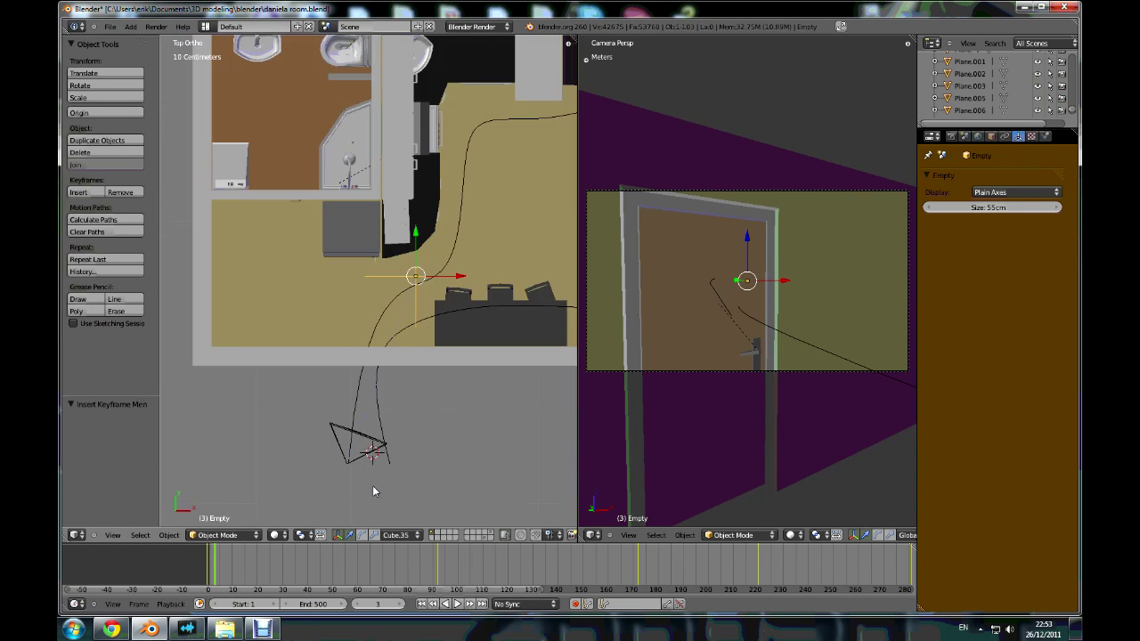
left_click_drag(375, 608, 409, 609)
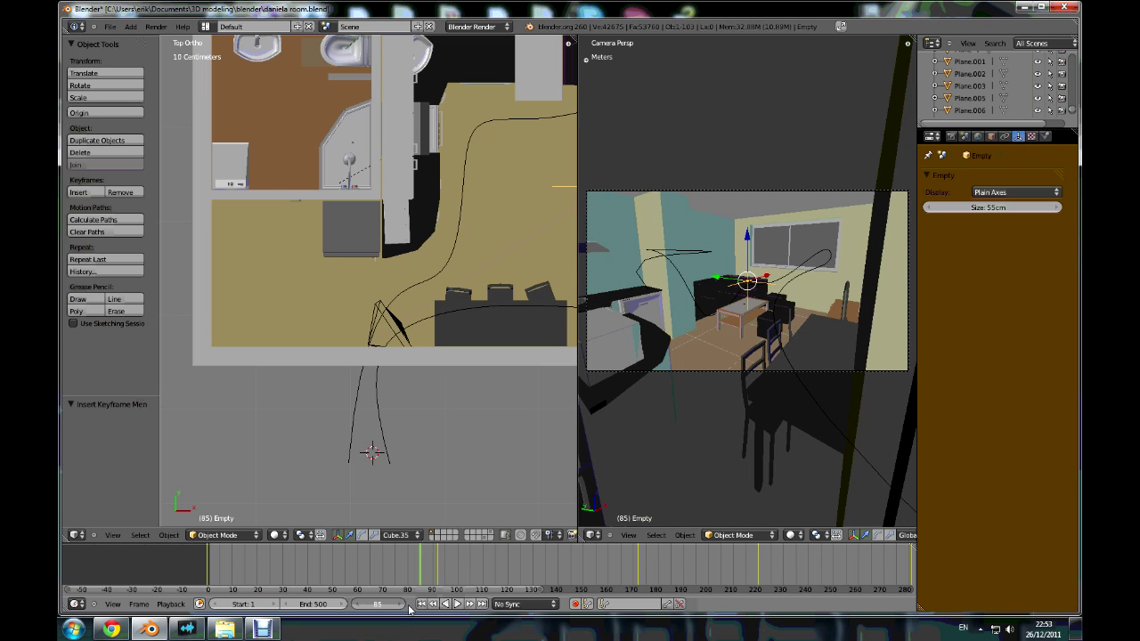
left_click_drag(409, 609, 395, 609)
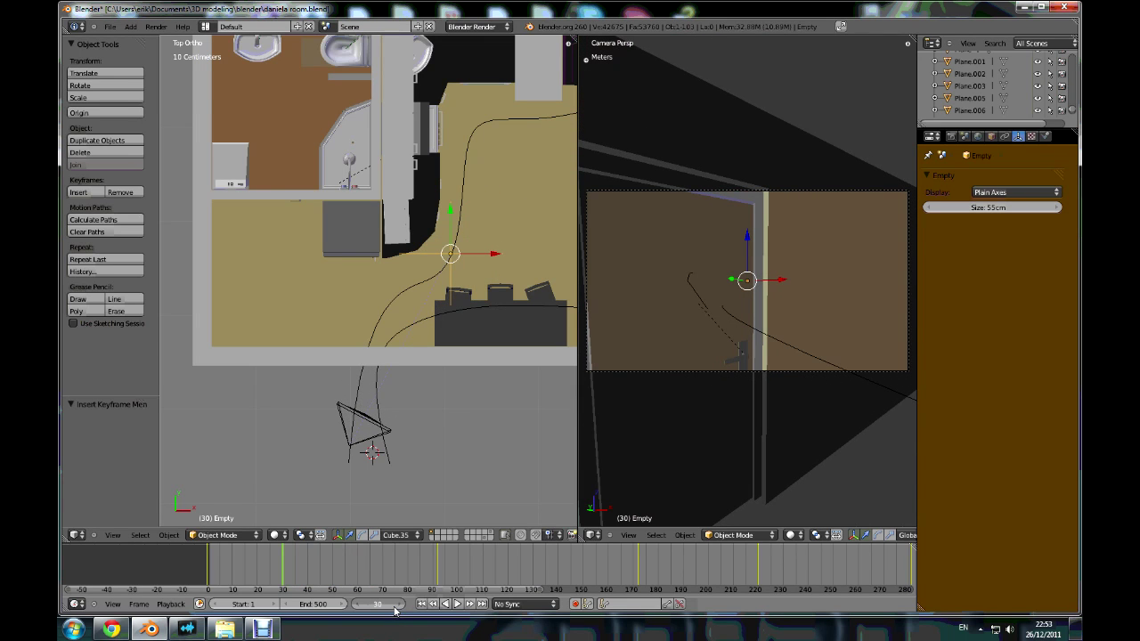
middle_click_drag(376, 452, 361, 398)
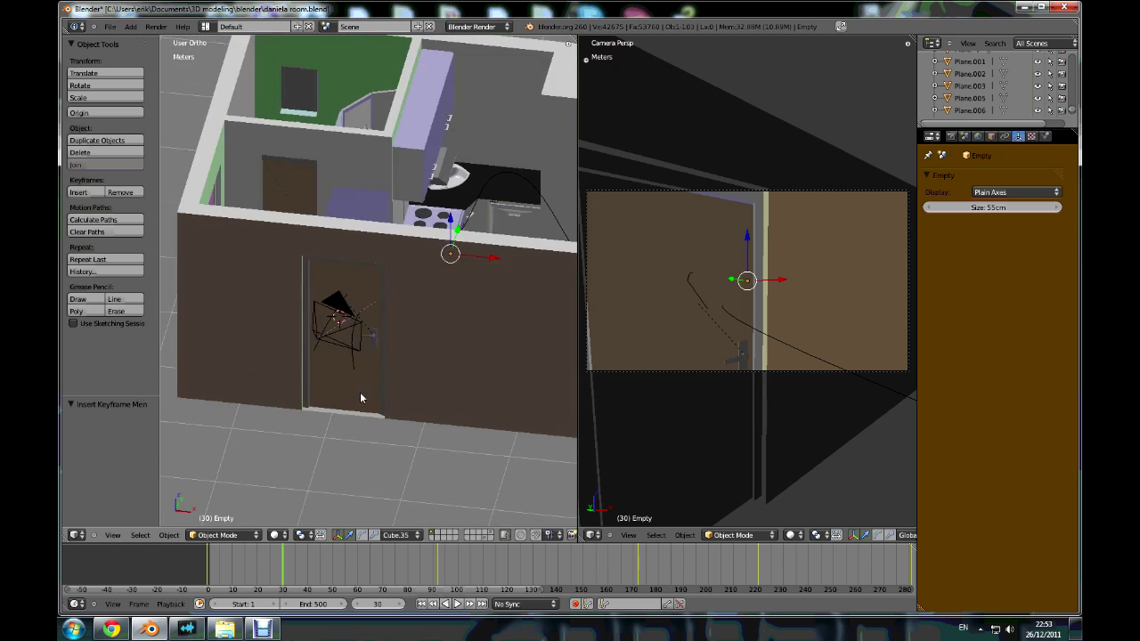
- Select the entrance door Cube.382 and key its closed rotation at frame 30
right_click(324, 281)
scroll(325, 281, "up", 3)
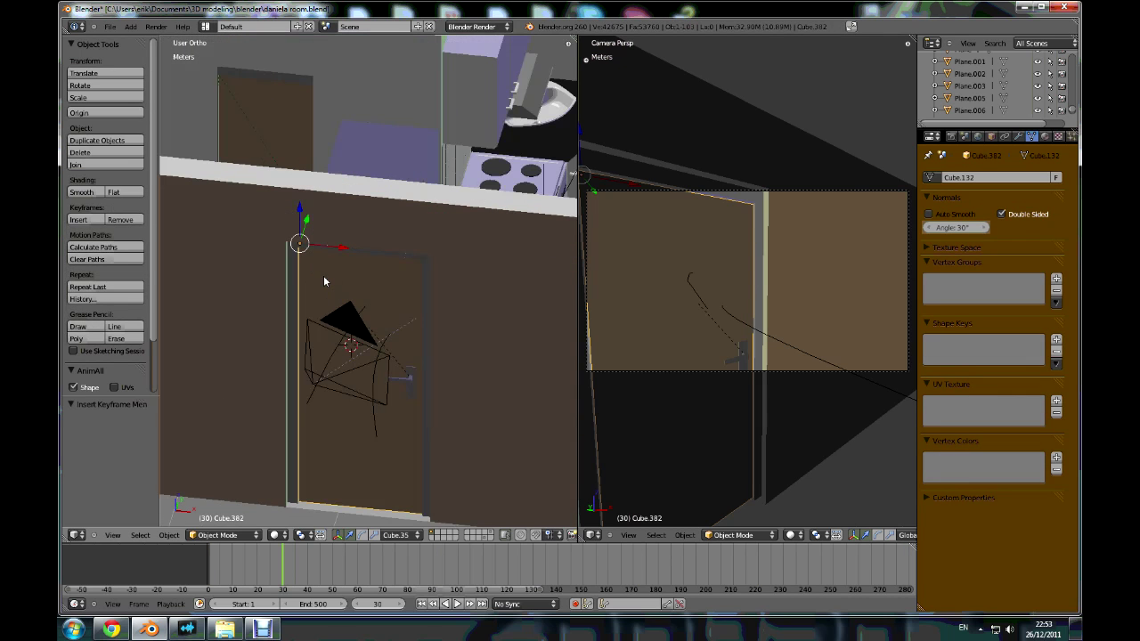
key("i")
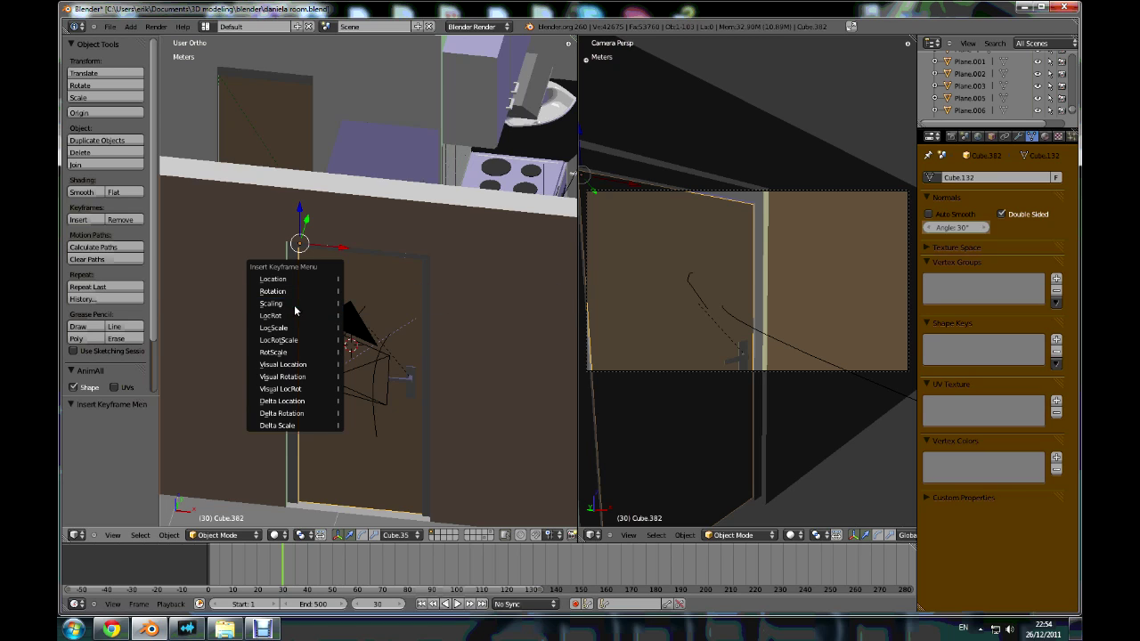
left_click(297, 292)
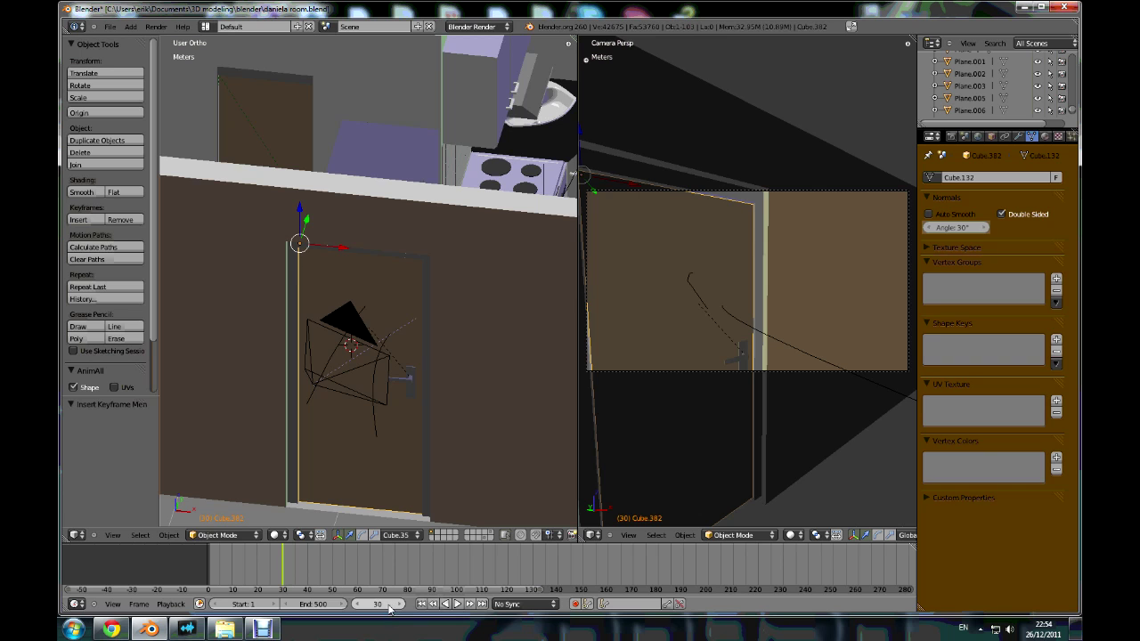
- At frame 80, rotate the door 80° on Z, key its rotation, and scrub back to check
left_click_drag(389, 609, 408, 611)
key("r")
key("z")
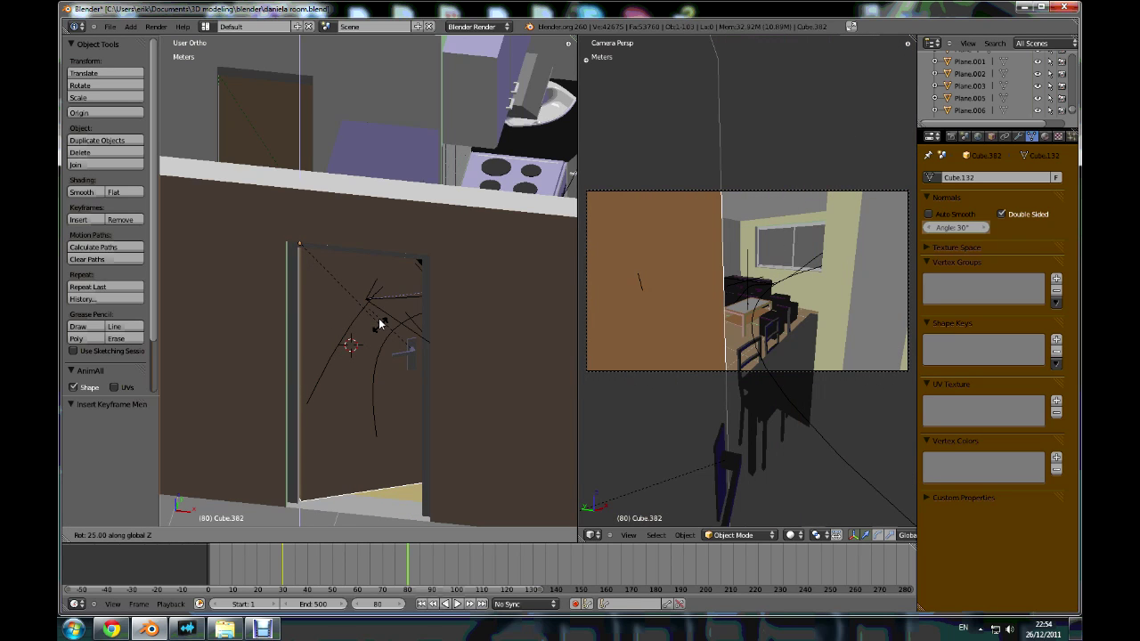
left_click(327, 244)
key("i")
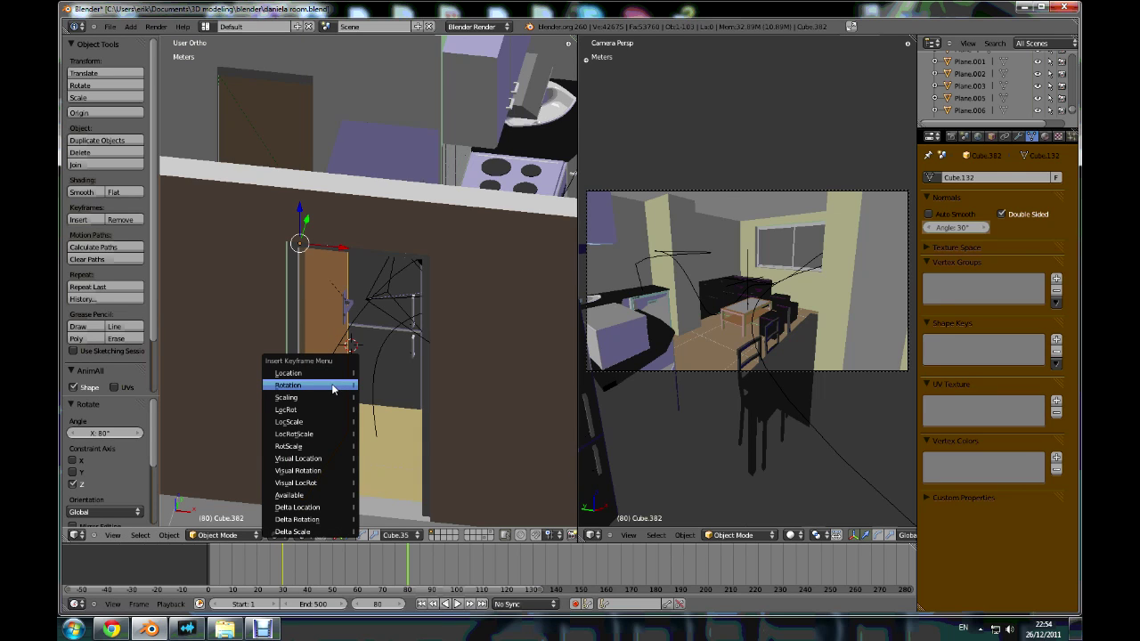
left_click(331, 387)
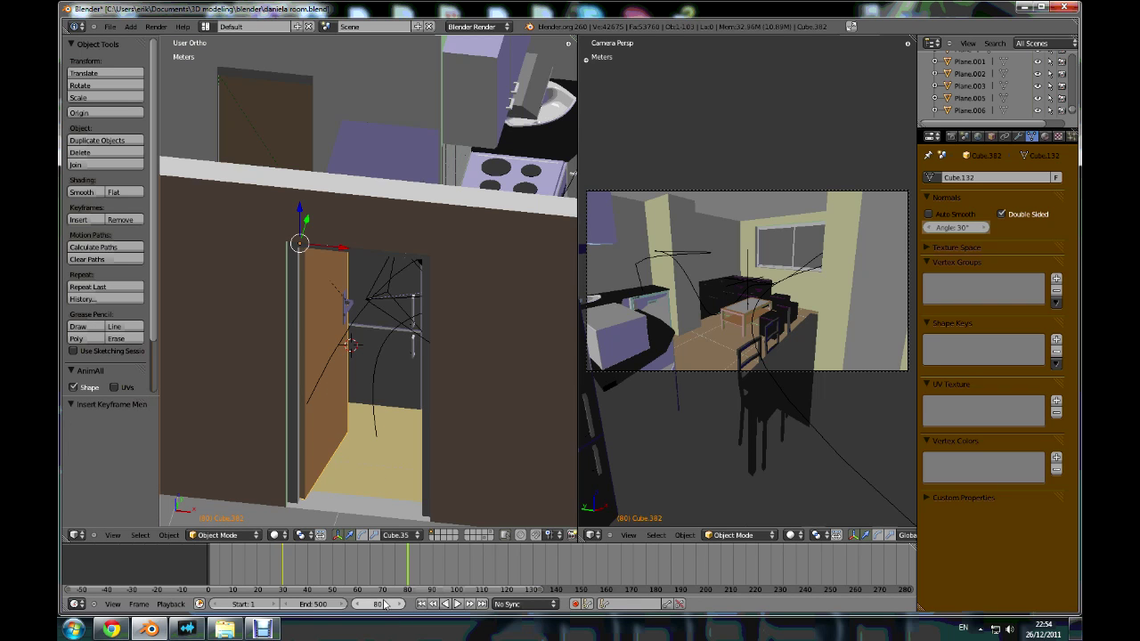
left_click_drag(384, 605, 242, 613)
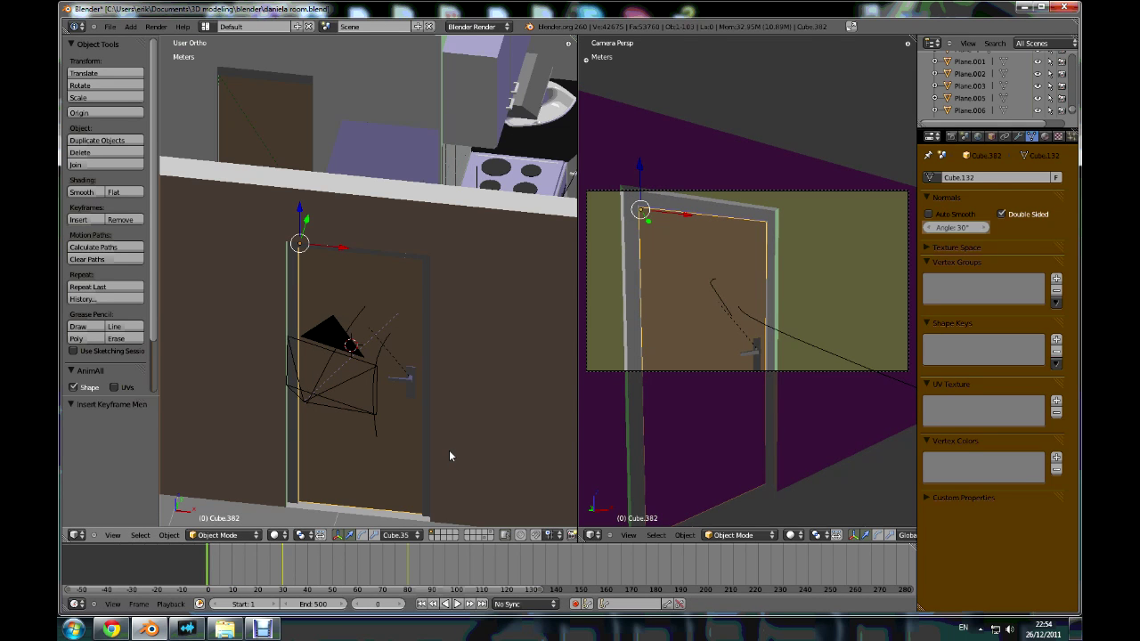
key("alt+a")
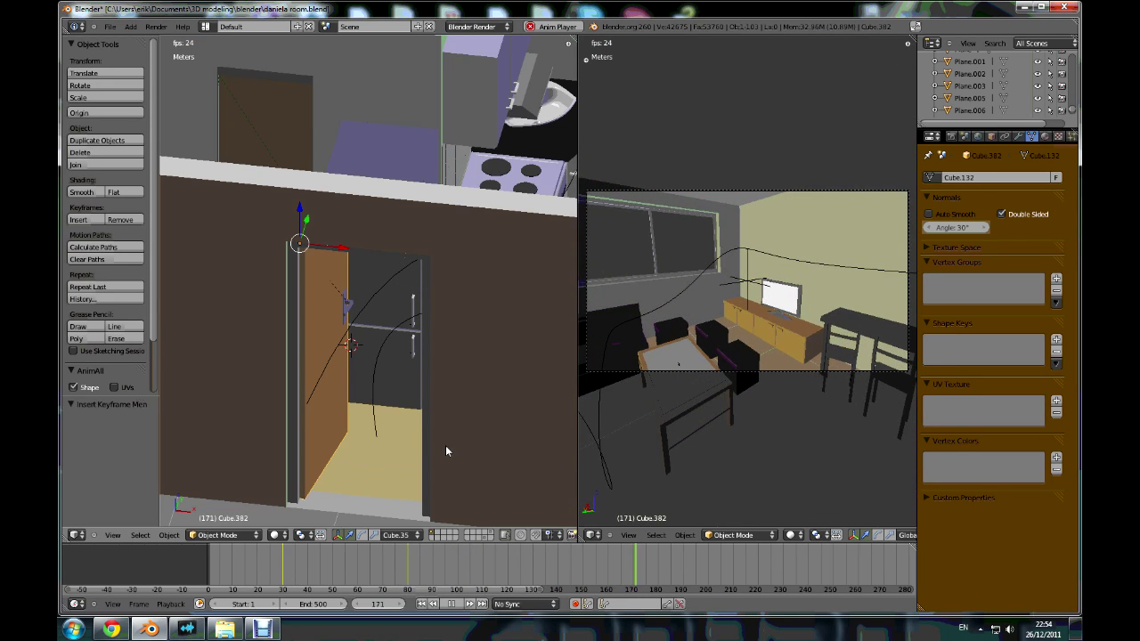
key("Escape")
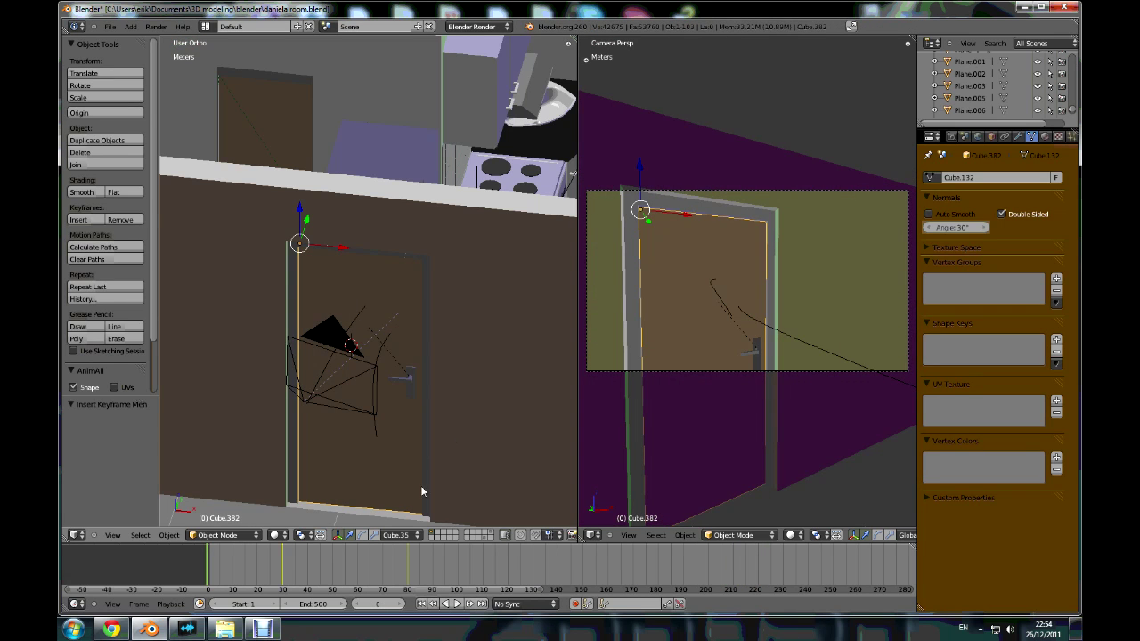
scroll(419, 445, "down", 10)
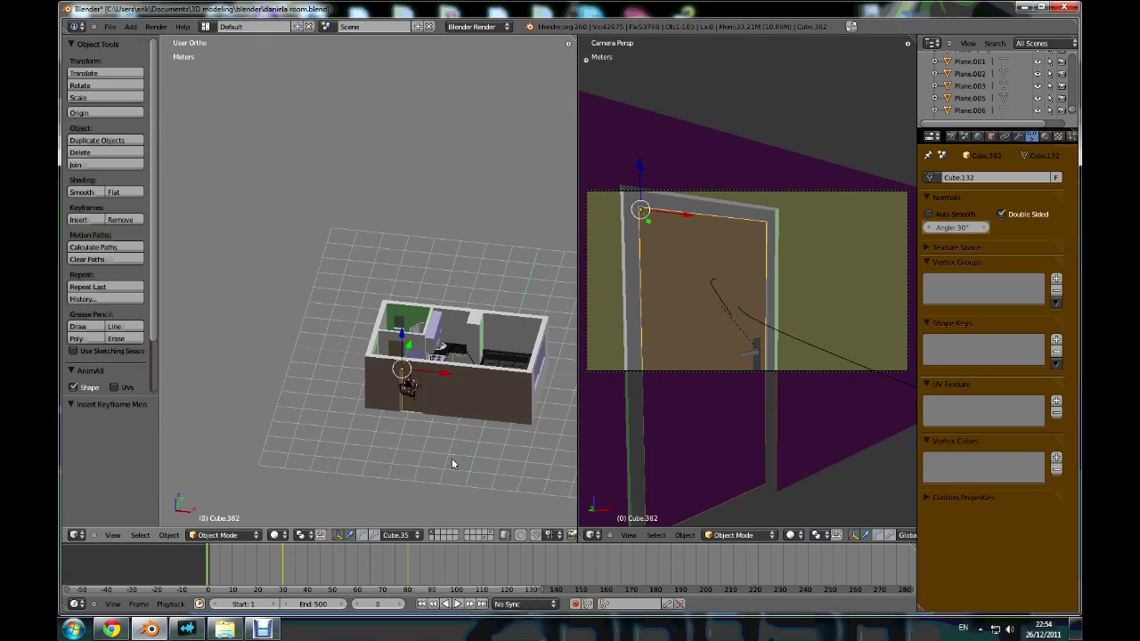
- Go to frame 428 and key the door's rotation so it stays open
left_click_drag(388, 599, 447, 608)
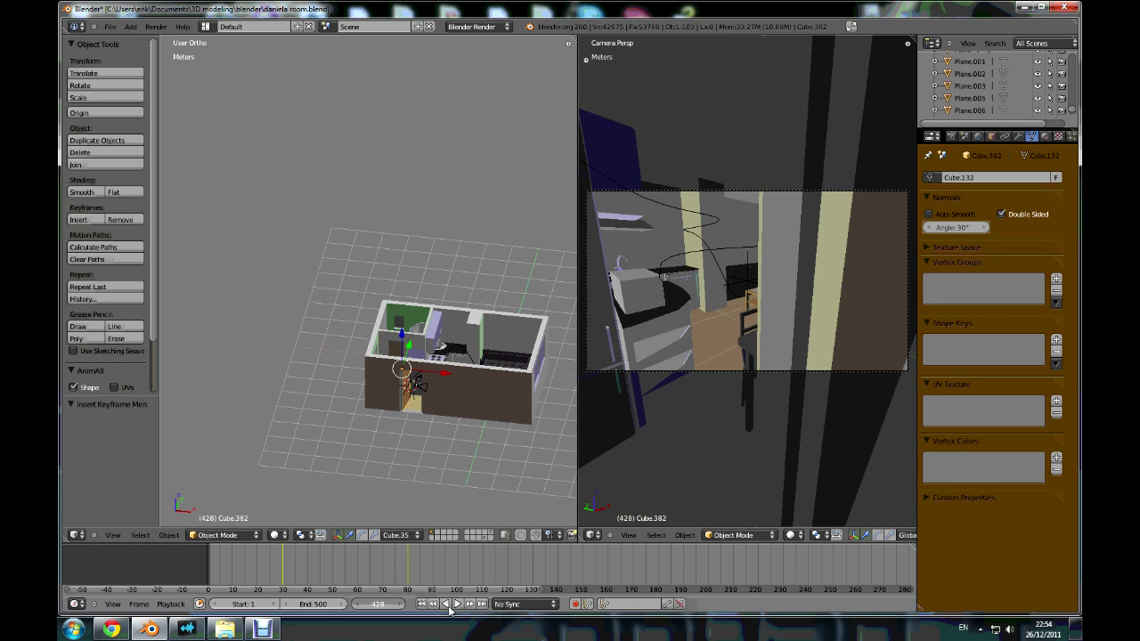
scroll(381, 415, "up", 8)
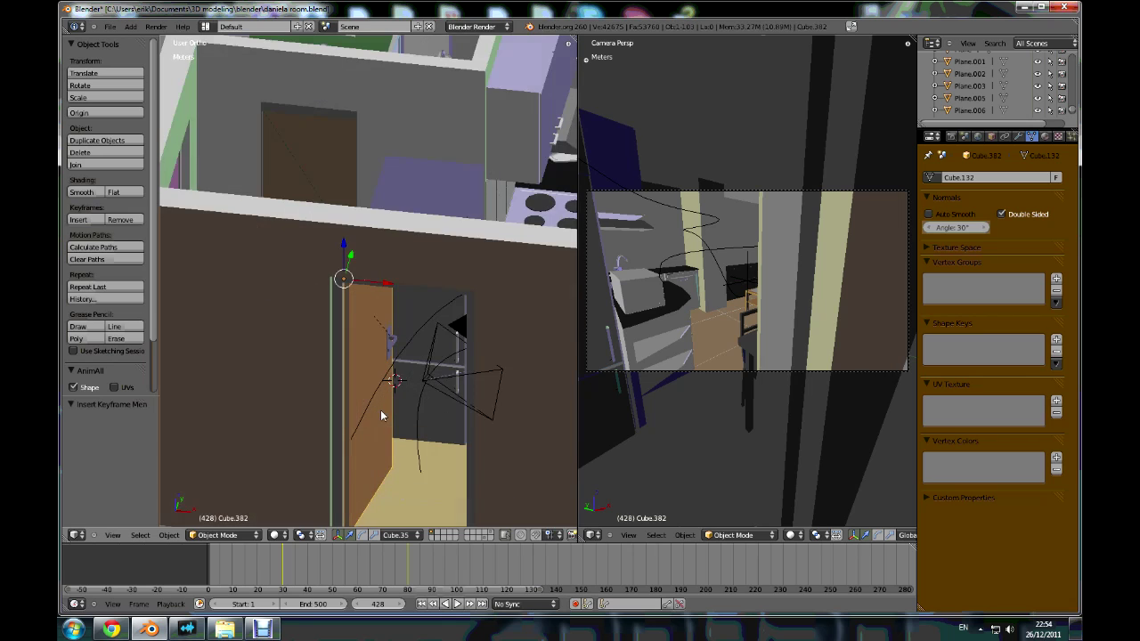
key("i")
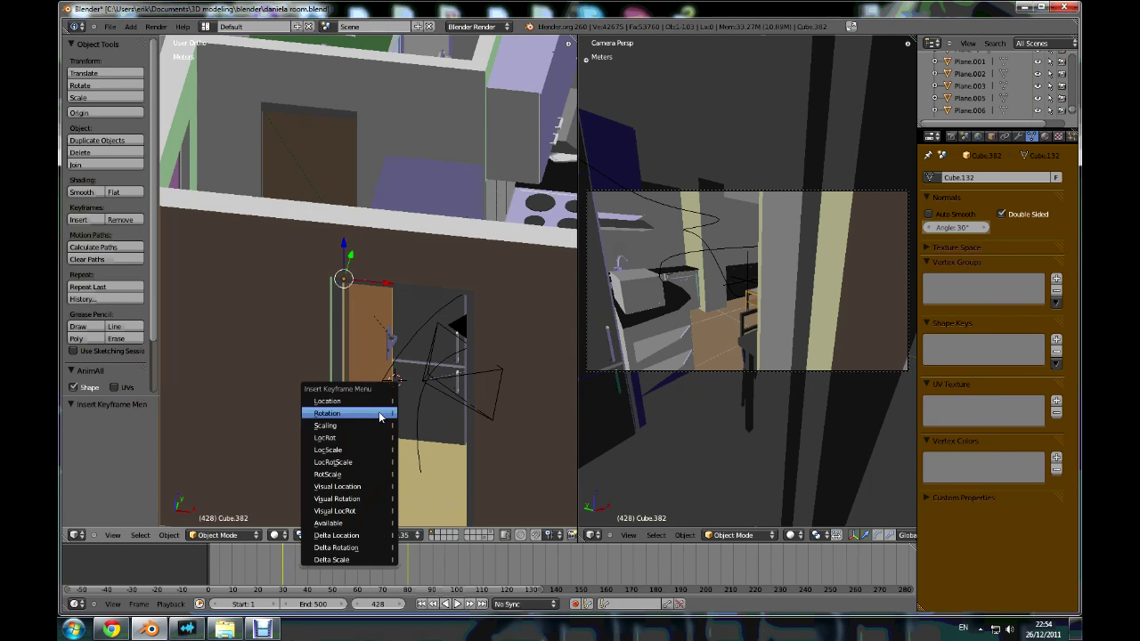
left_click(362, 415)
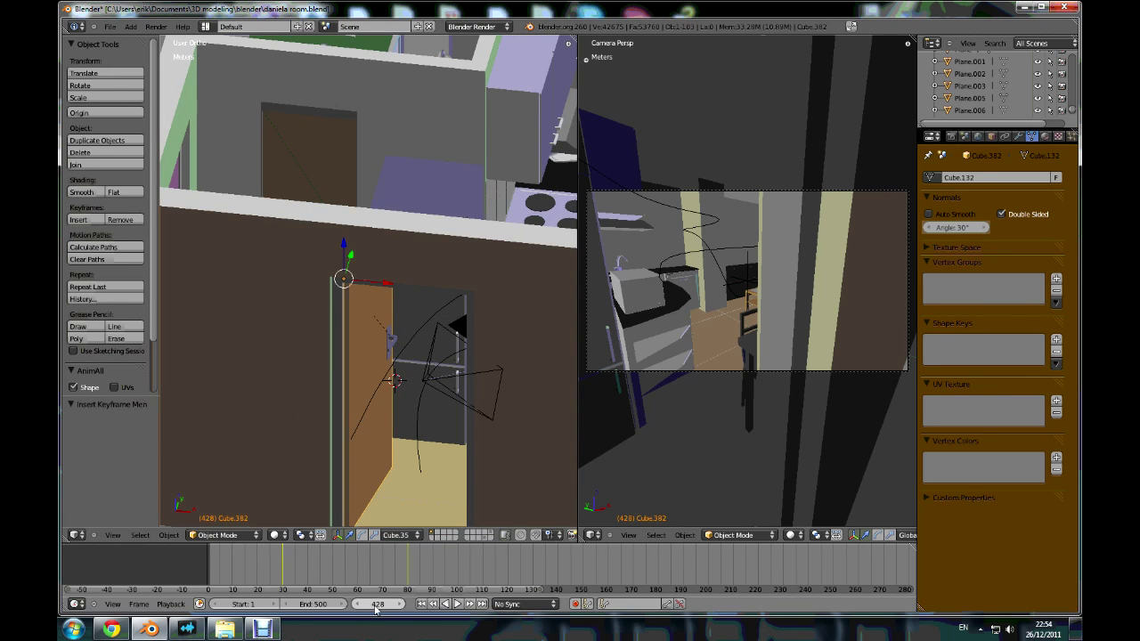
- At frame 480, rotate the door -80° on Z, key its rotation, and scrub back to check
left_click_drag(377, 605, 398, 609)
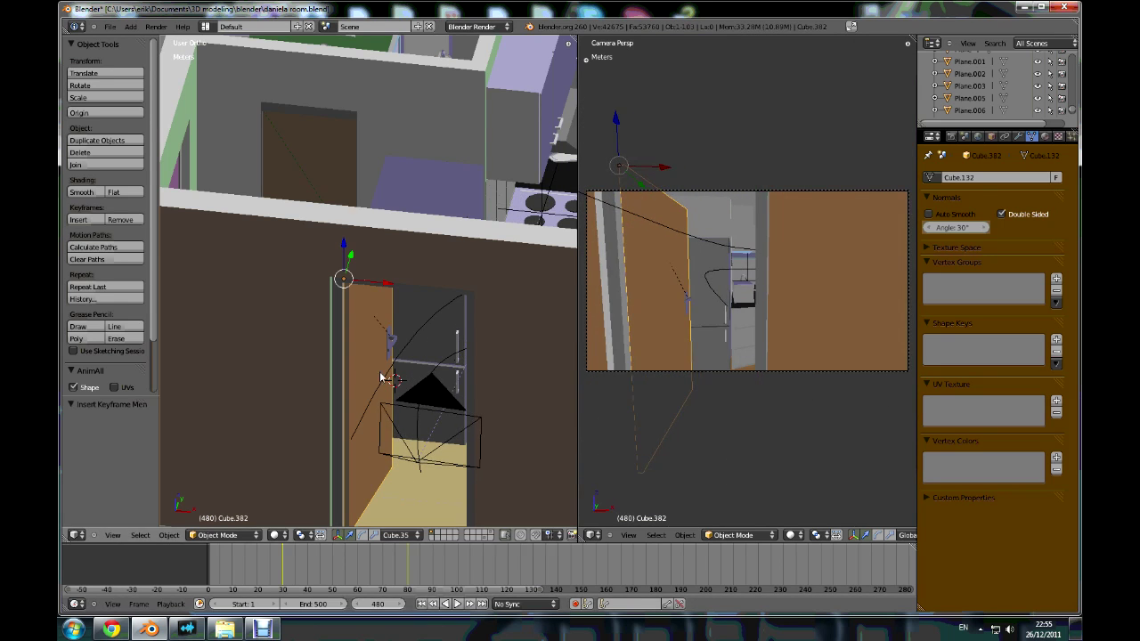
key("r")
key("z")
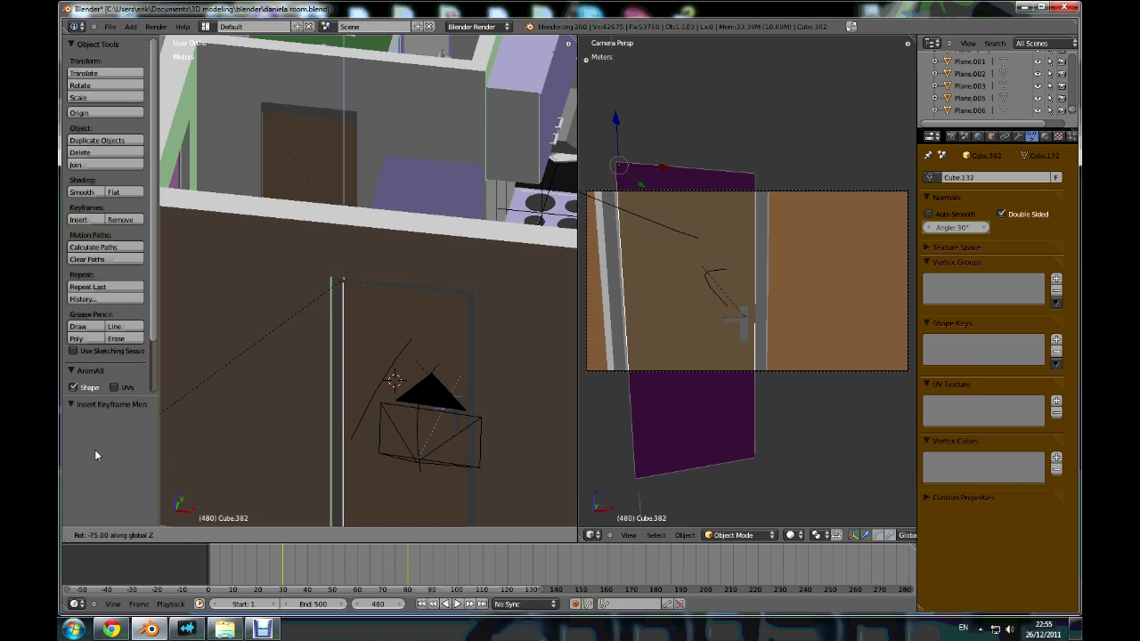
left_click(91, 424)
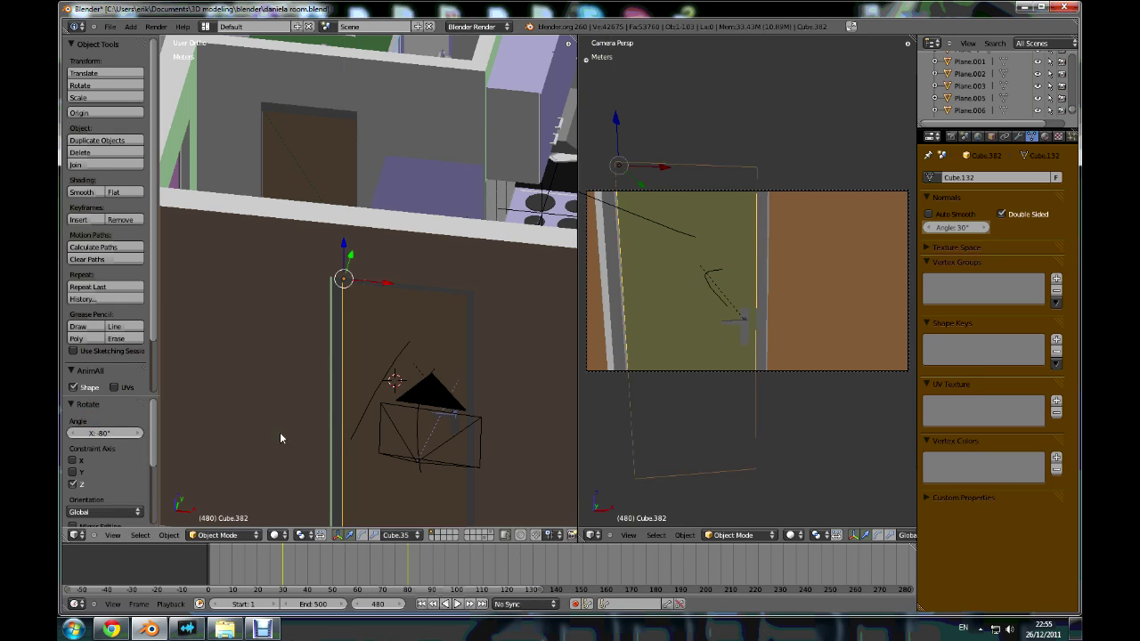
key("i")
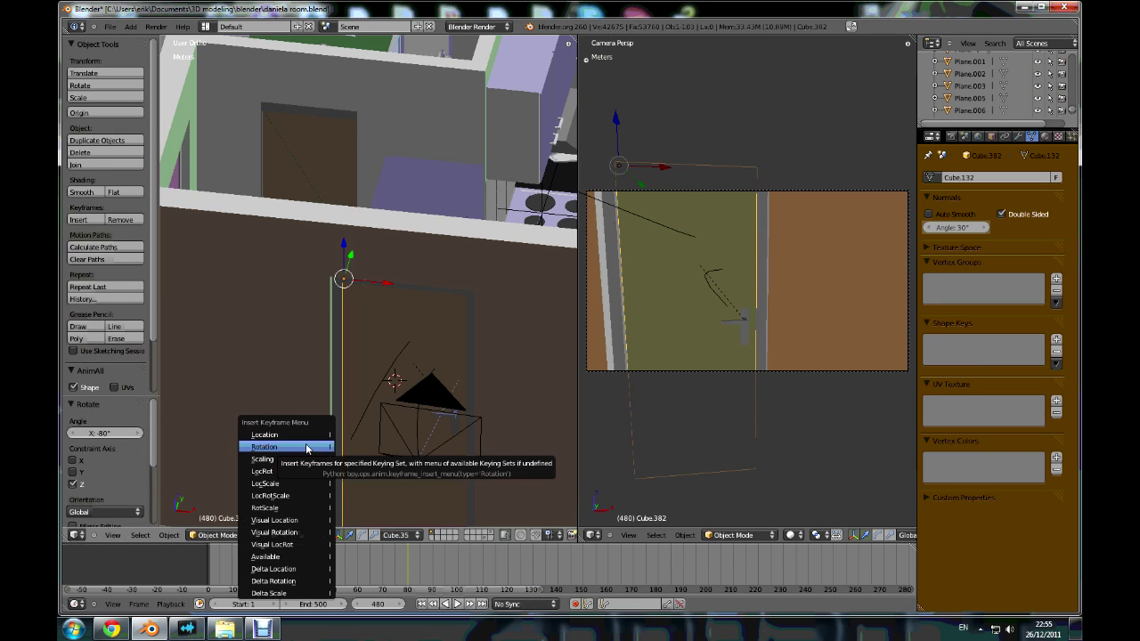
left_click(310, 447)
scroll(383, 427, "down", 3)
mouse_move(397, 605)
left_mouse_down()
mouse_move(357, 609)
mouse_move(407, 611)
mouse_move(392, 611)
left_mouse_up()
- Widen the left 3D view, orbit to a near-top view, and select the house base Plane
scroll(399, 370, "down", 4)
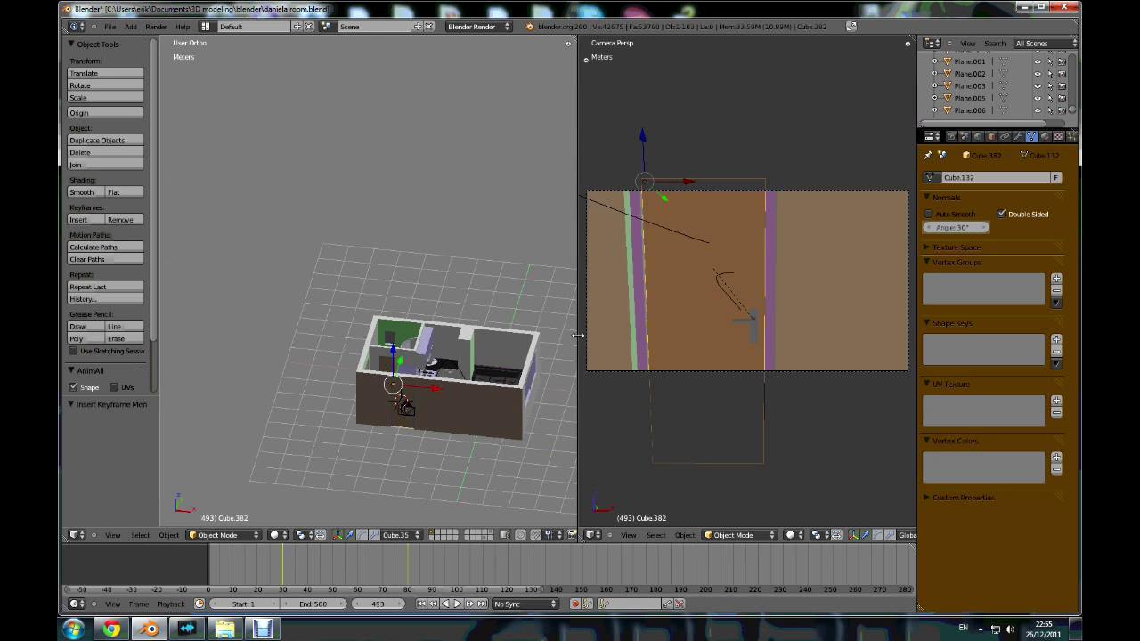
left_click_drag(579, 337, 615, 336)
middle_click_drag(472, 365, 462, 413)
scroll(462, 370, "up", 2)
scroll(451, 422, "down", 3)
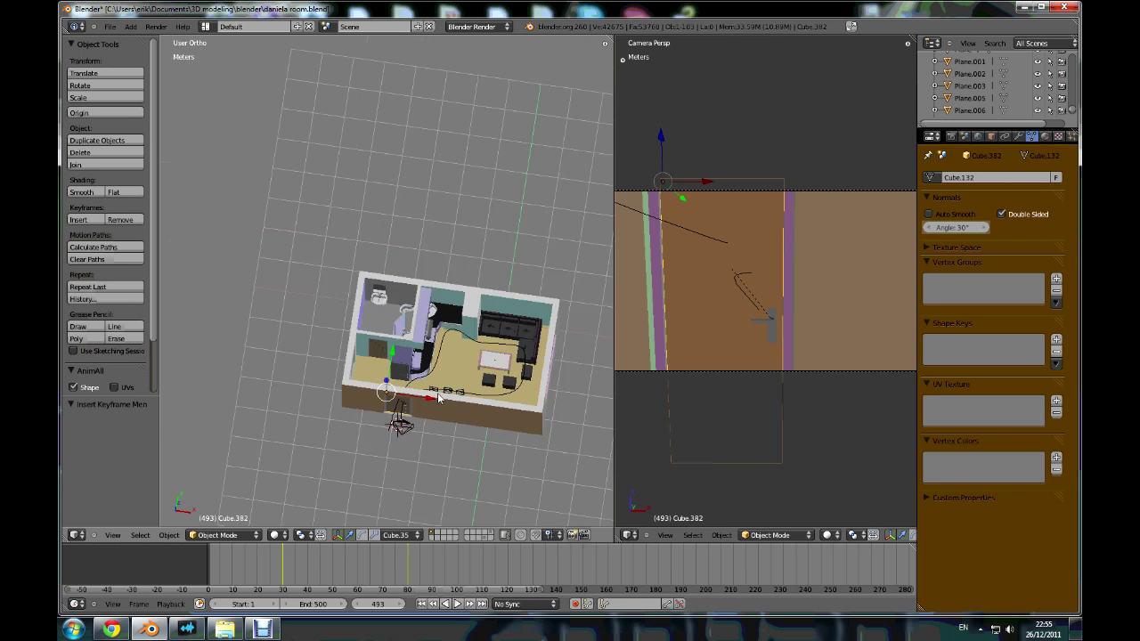
scroll(454, 400, "up", 3)
right_click(405, 397)
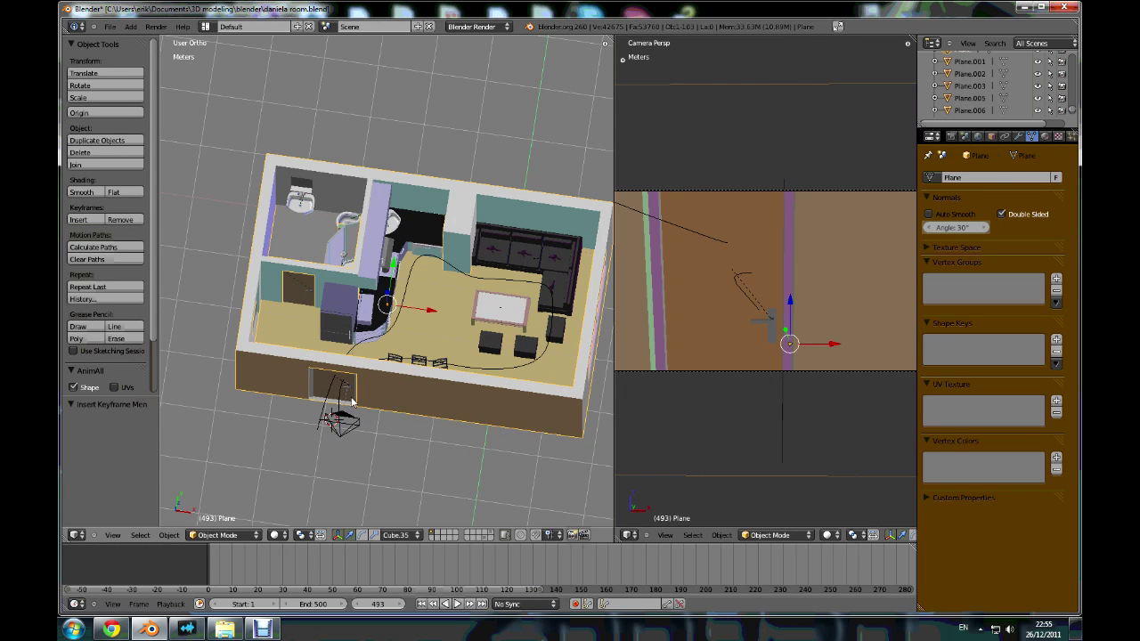
- Orbit to an oblique top-down view of the apartment and widen the left view further
middle_click_drag(351, 403, 398, 365)
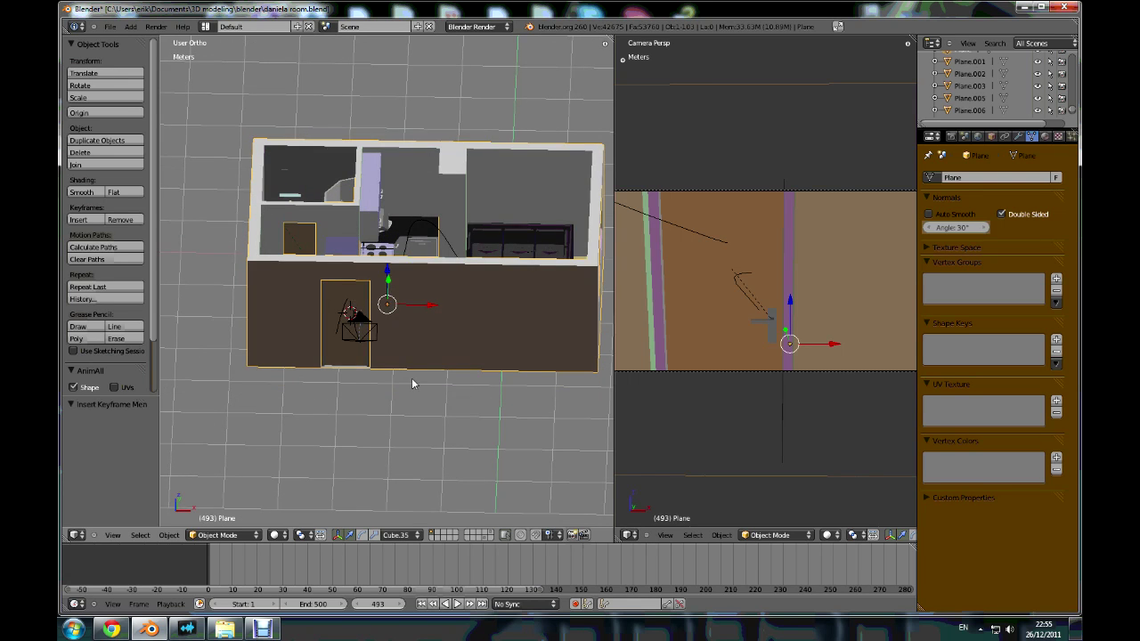
scroll(413, 384, "down", 3)
scroll(419, 348, "up", 4)
scroll(418, 342, "down", 2)
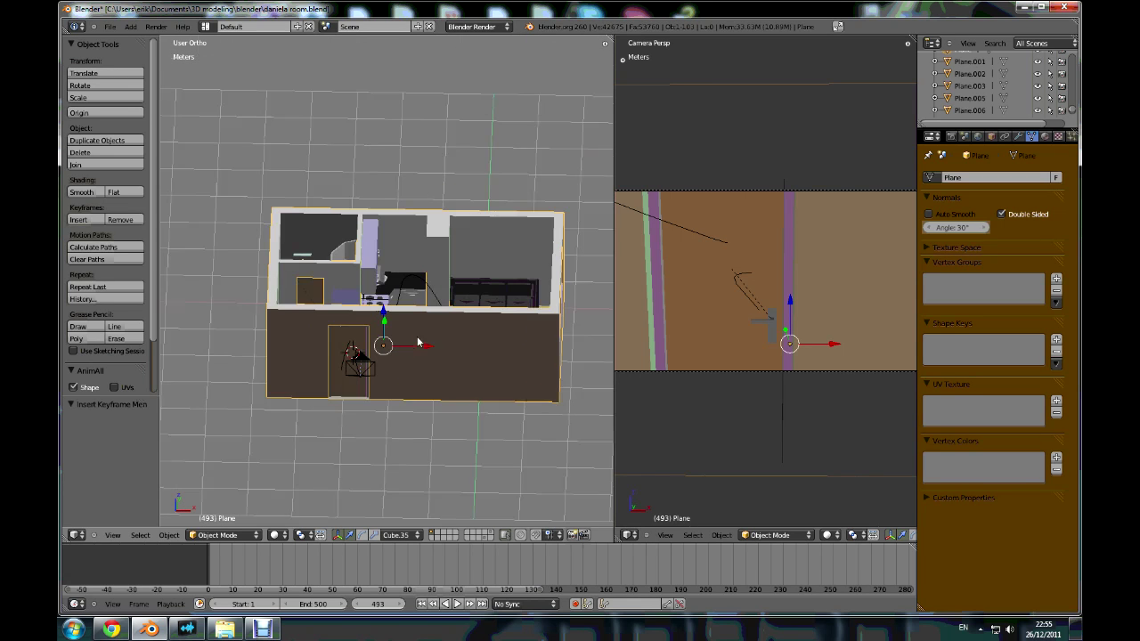
middle_click_drag(431, 336, 434, 396)
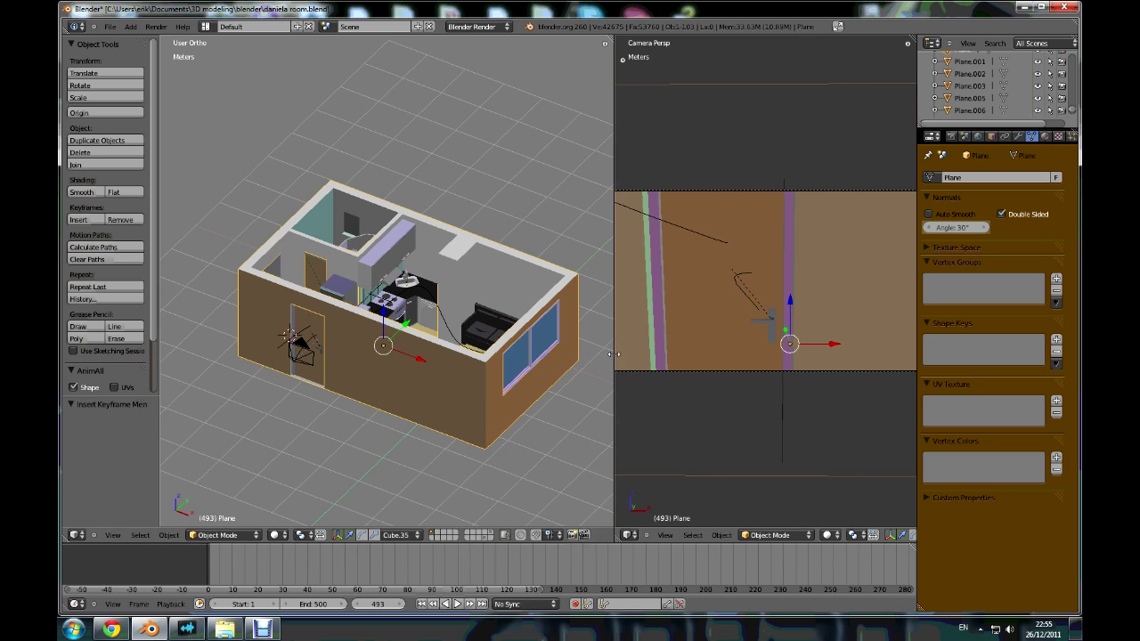
left_click_drag(615, 356, 748, 352)
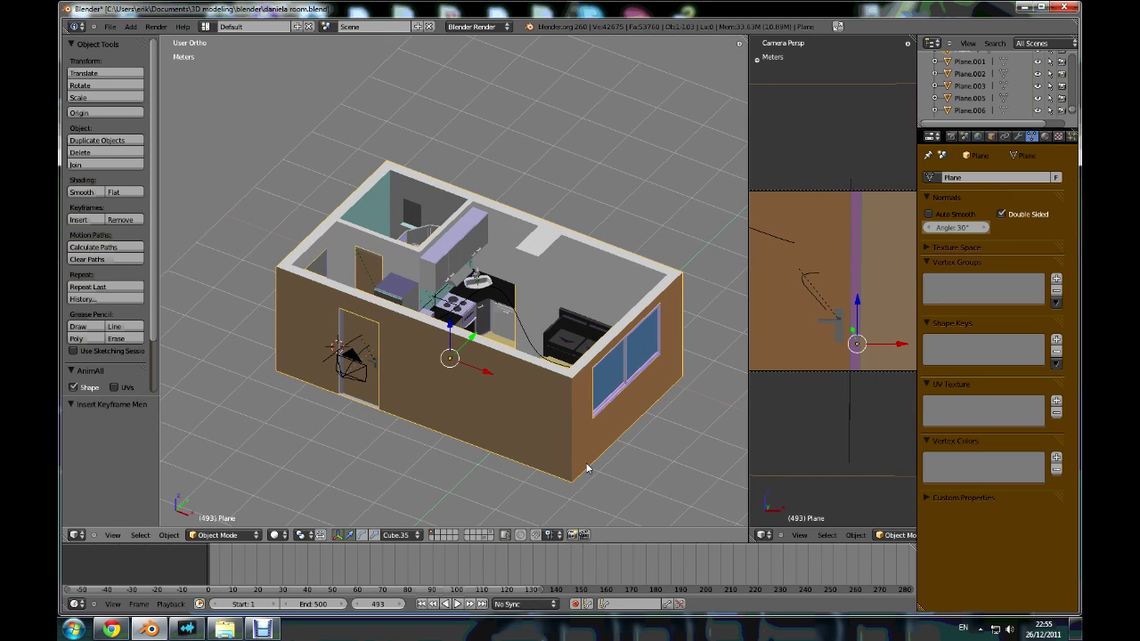
scroll(587, 467, "up", 1)
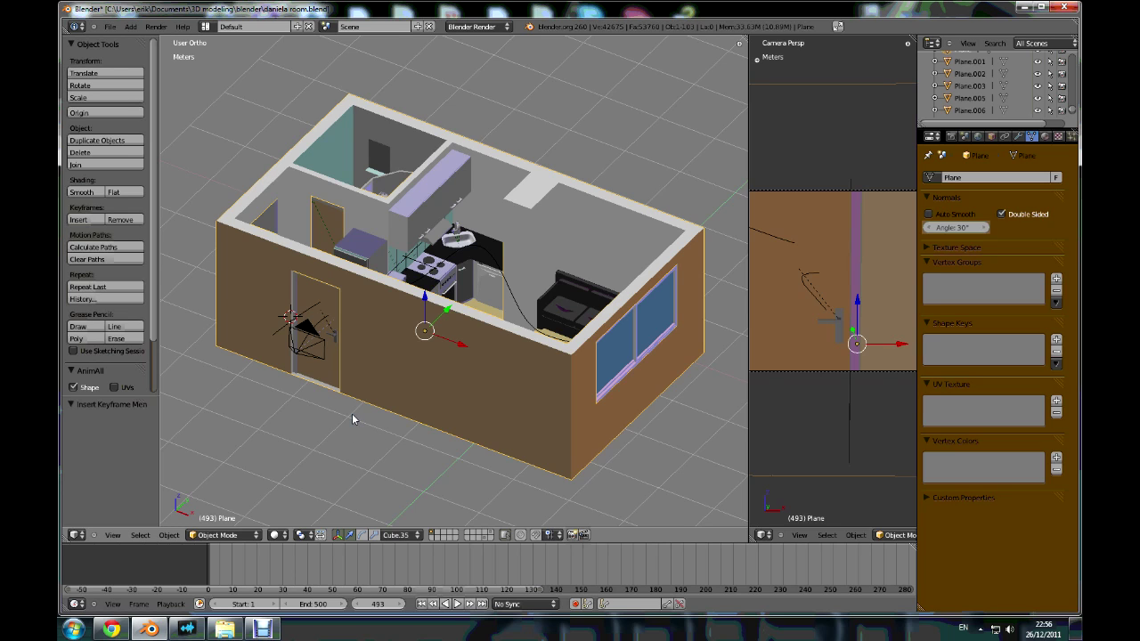
scroll(258, 404, "up", 1)
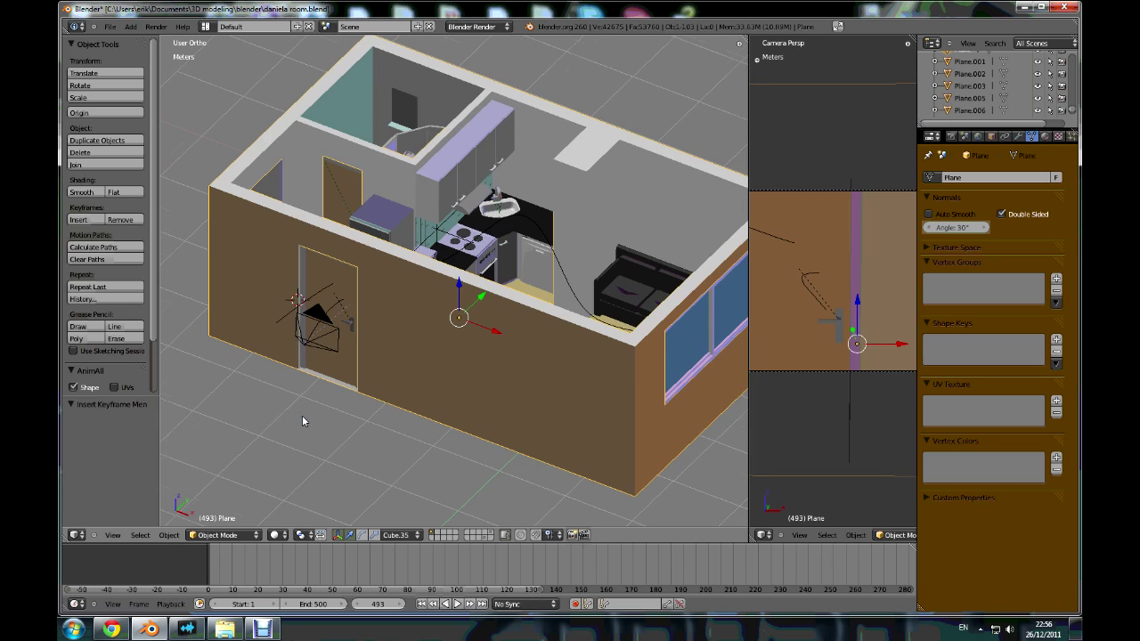
scroll(302, 419, "down", 2)
scroll(356, 426, "up", 3)
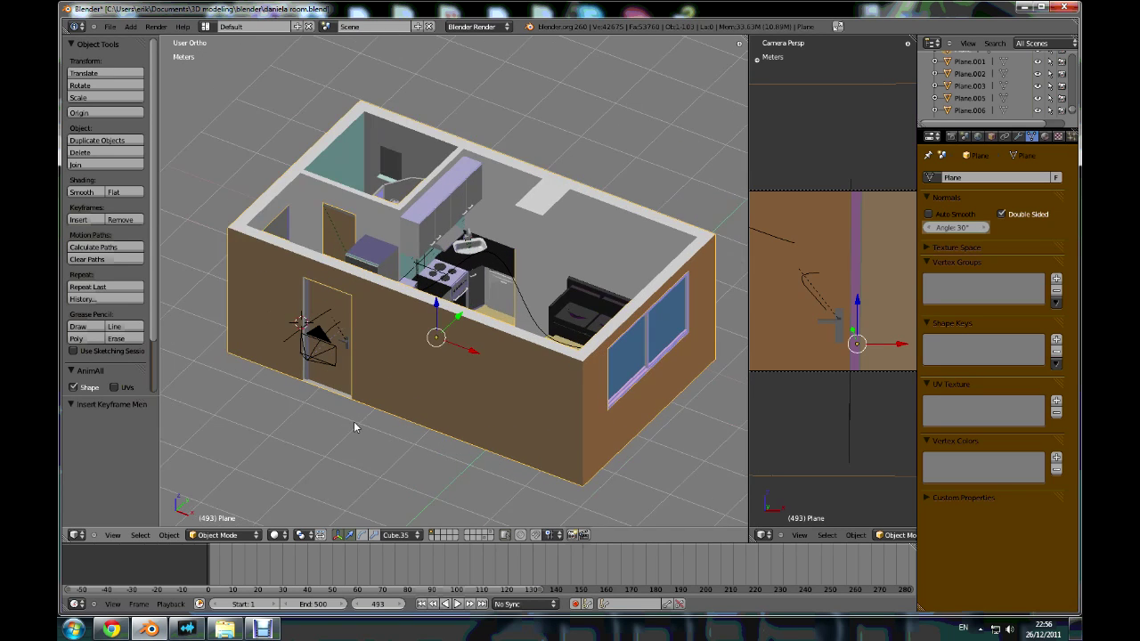